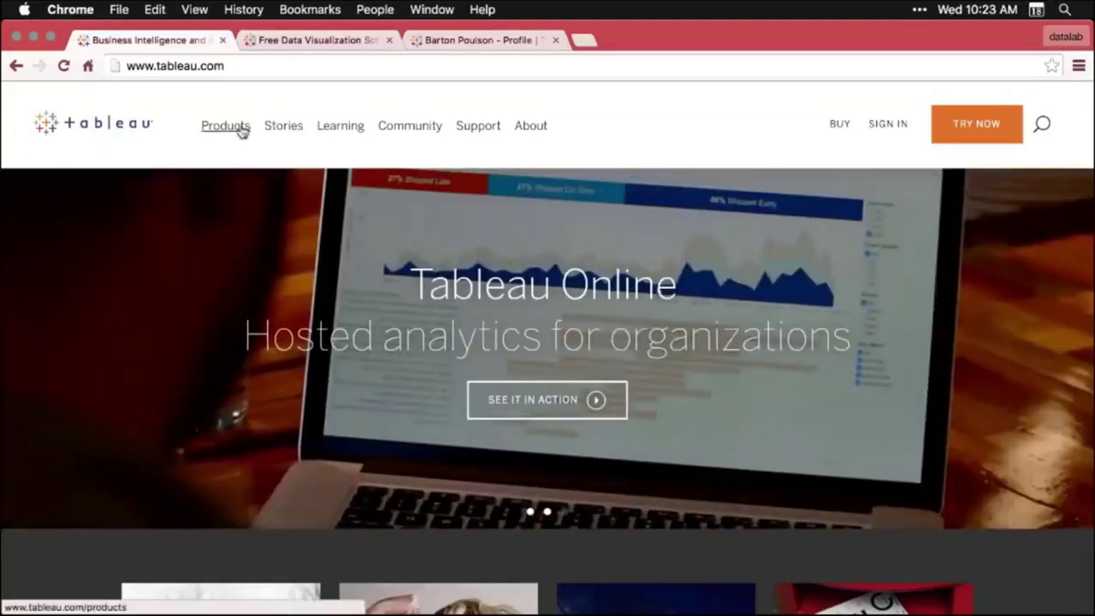
Open the Tableau Public website from Tableau's list of products and look through its home page
{"action": "mouse_move", "coordinate": [233, 127]}
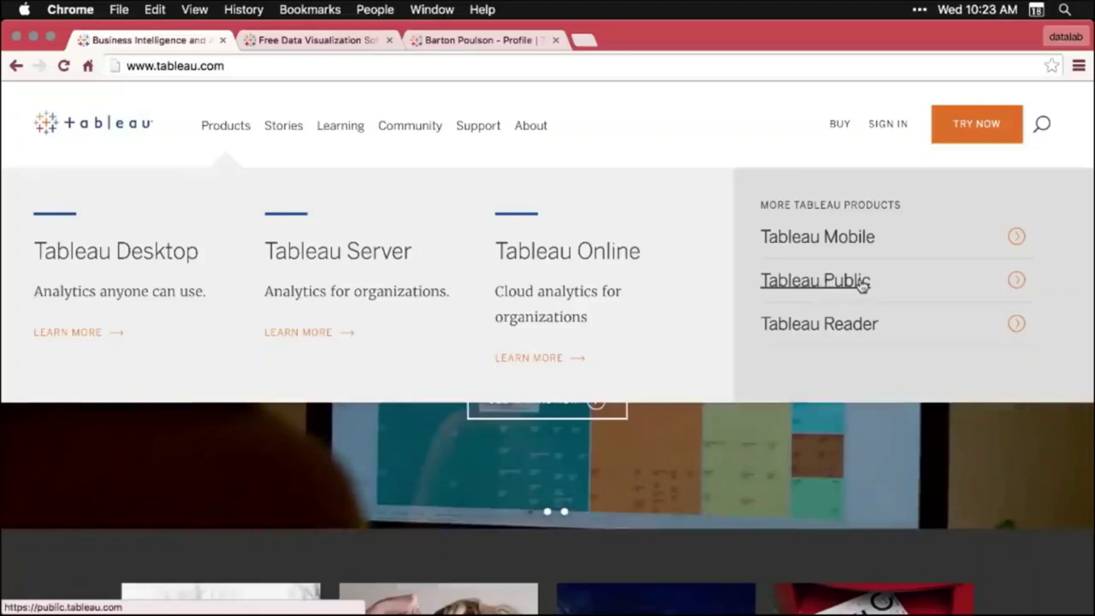
{"action": "left_click", "coordinate": [828, 284]}
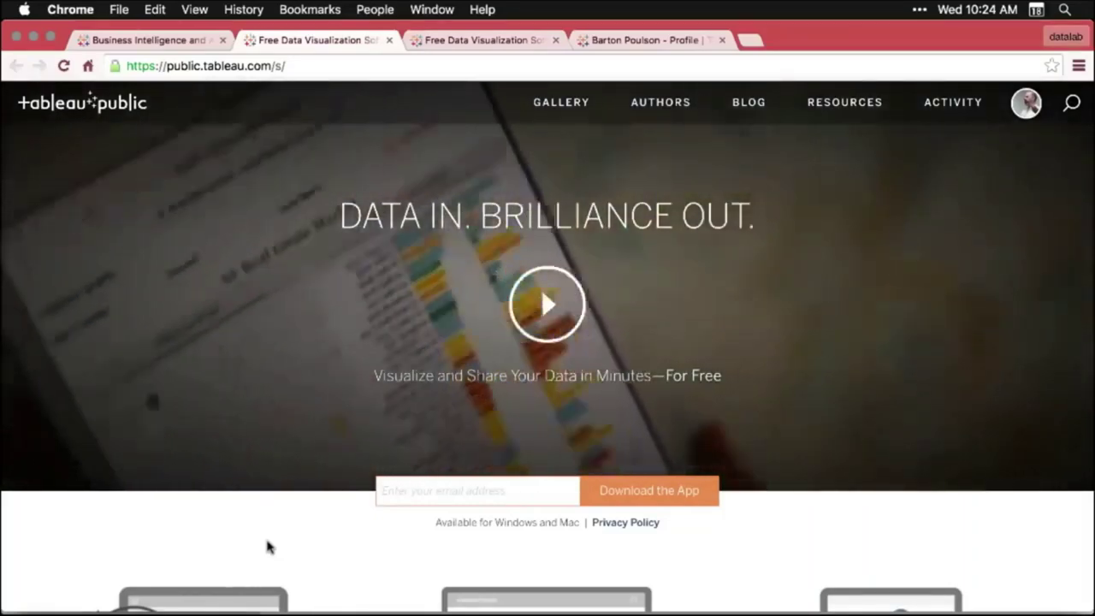
{"action": "scroll", "coordinate": [267, 547], "scroll_direction": "down", "scroll_amount": 5}
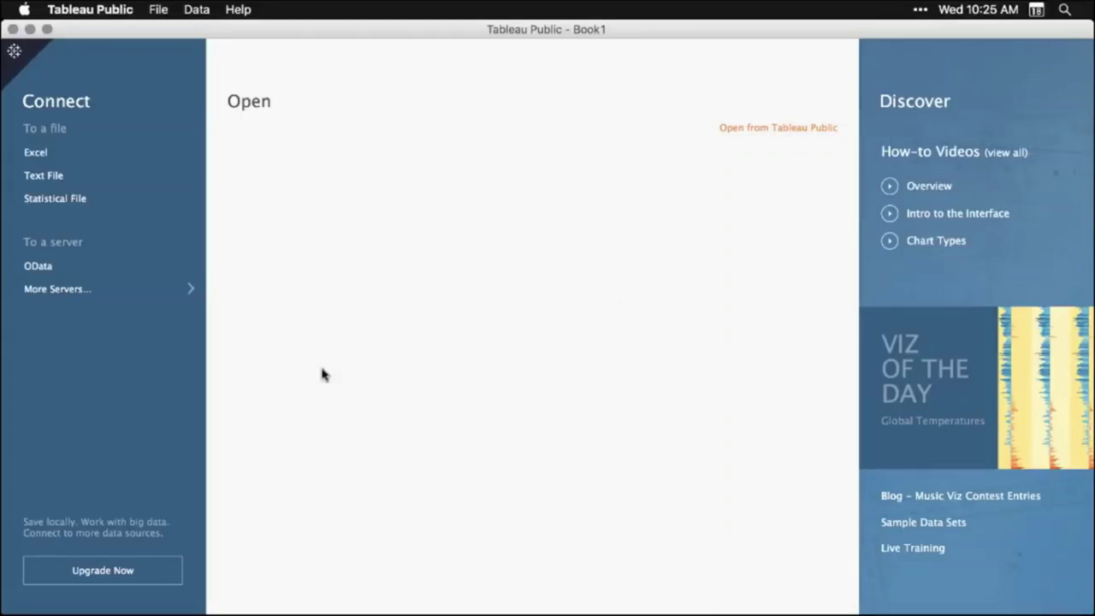
In the Tableau Public desktop app, connect to the Excel workbook DS03_2_2_TableauPublic.xlsx on the Desktop
{"action": "left_click", "coordinate": [36, 152]}
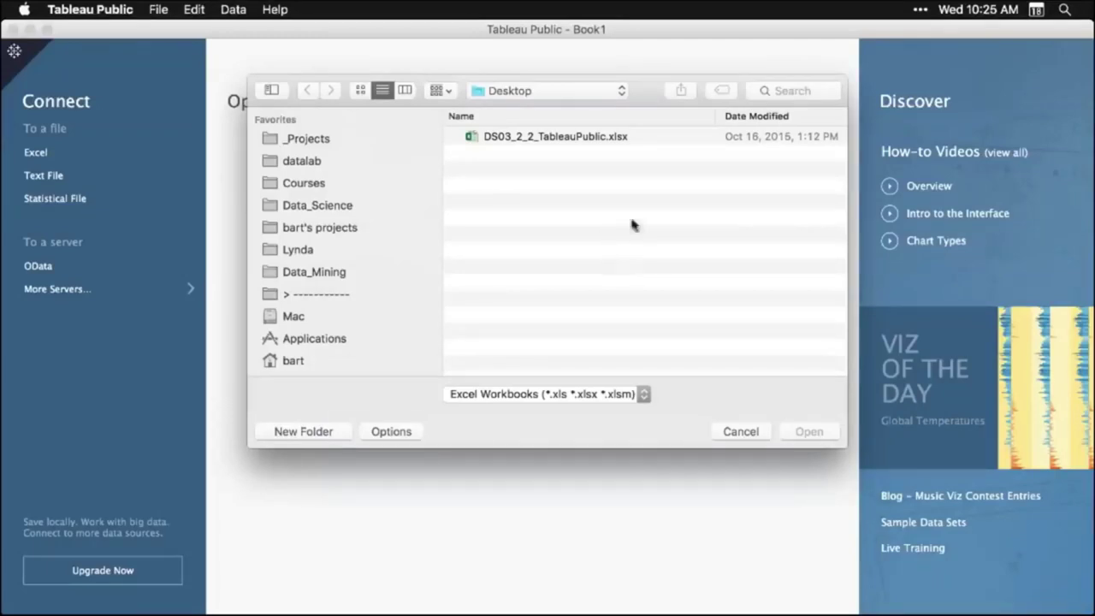
{"action": "left_click", "coordinate": [579, 138]}
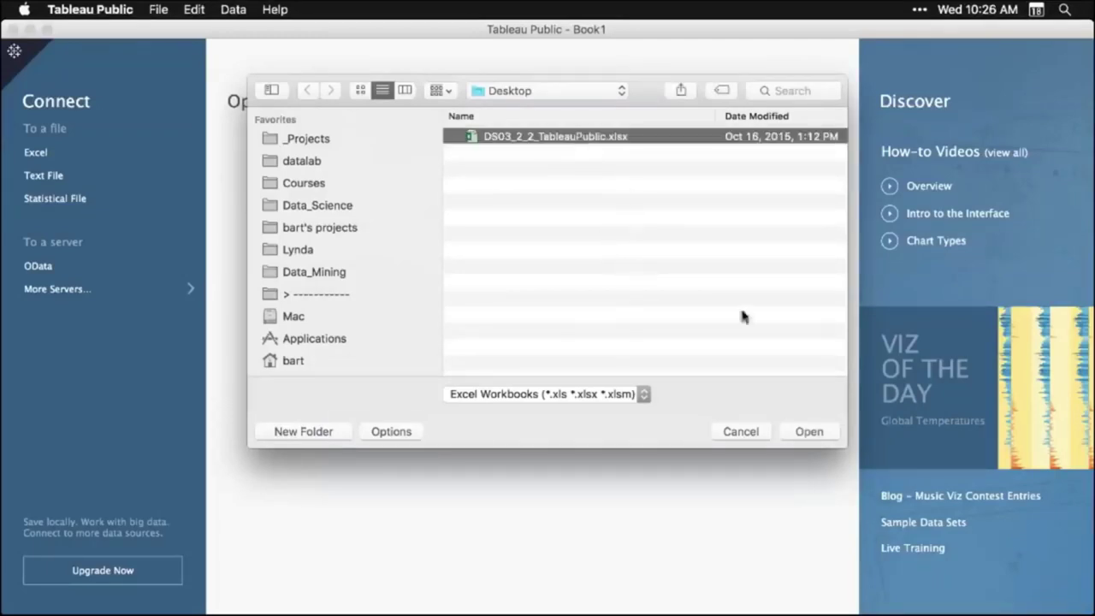
{"action": "left_click", "coordinate": [810, 433]}
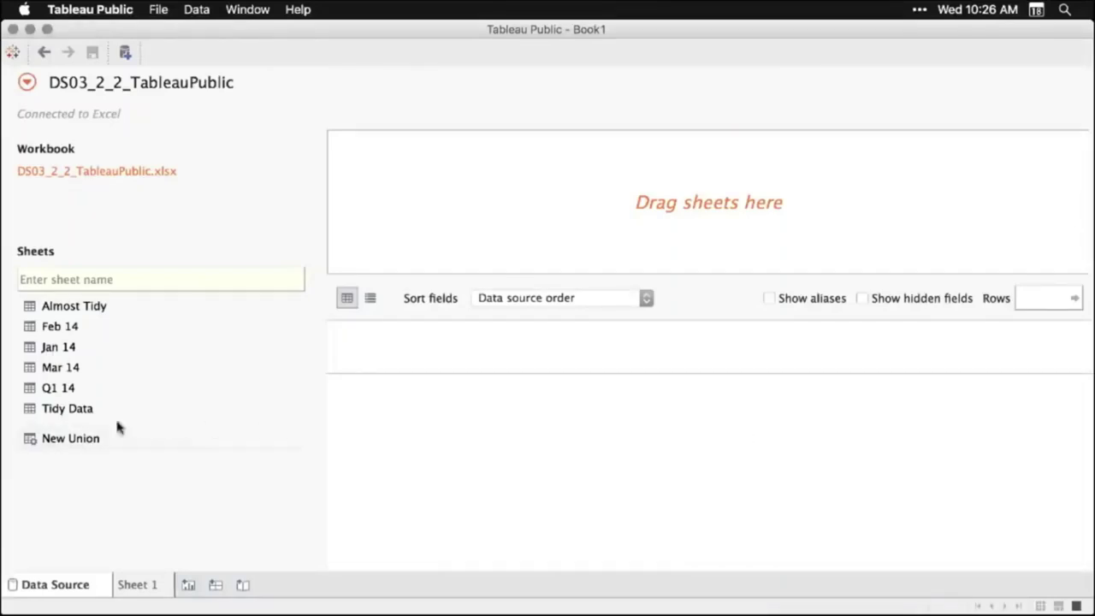
Add the Tidy Data sheet to the data source and review its rows and the Sales field's options
{"action": "left_click", "coordinate": [68, 414]}
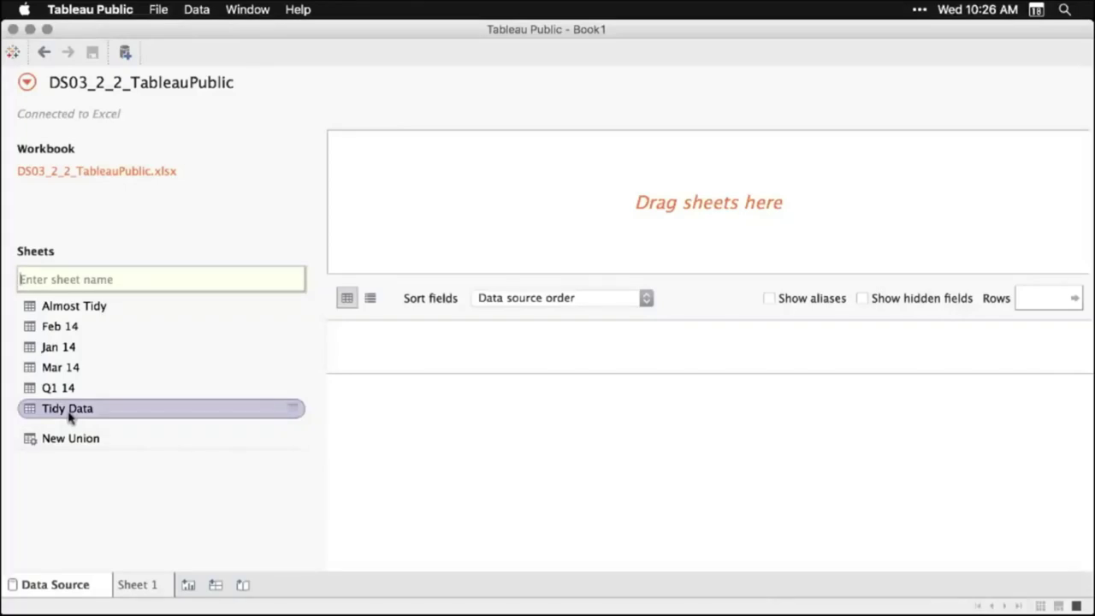
{"action": "left_click_drag", "start_coordinate": [68, 415], "coordinate": [531, 208]}
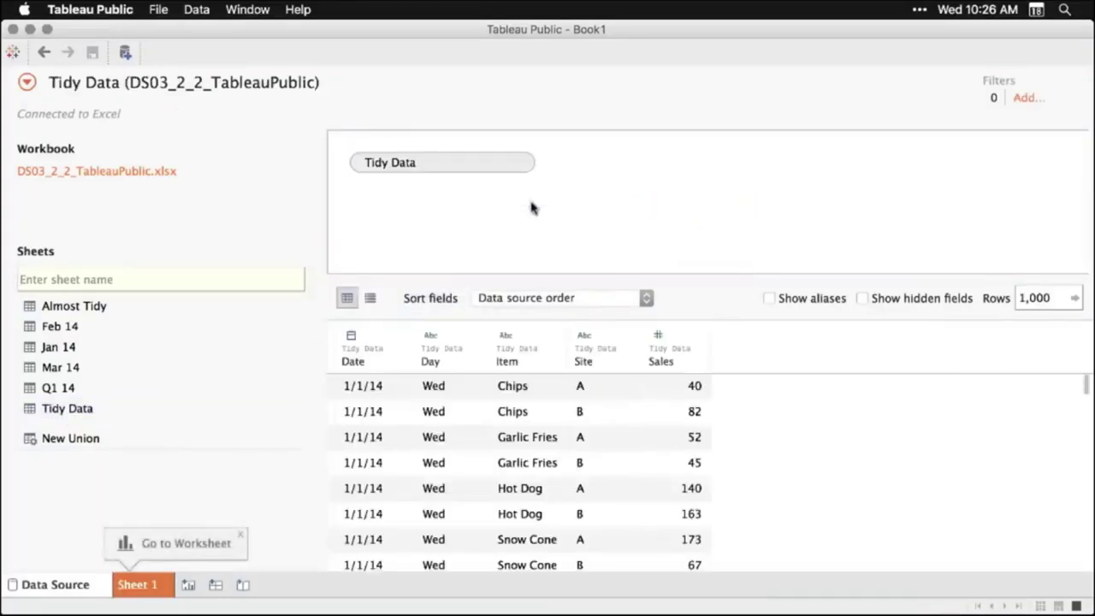
{"action": "scroll", "coordinate": [629, 460], "scroll_direction": "down", "scroll_amount": 5}
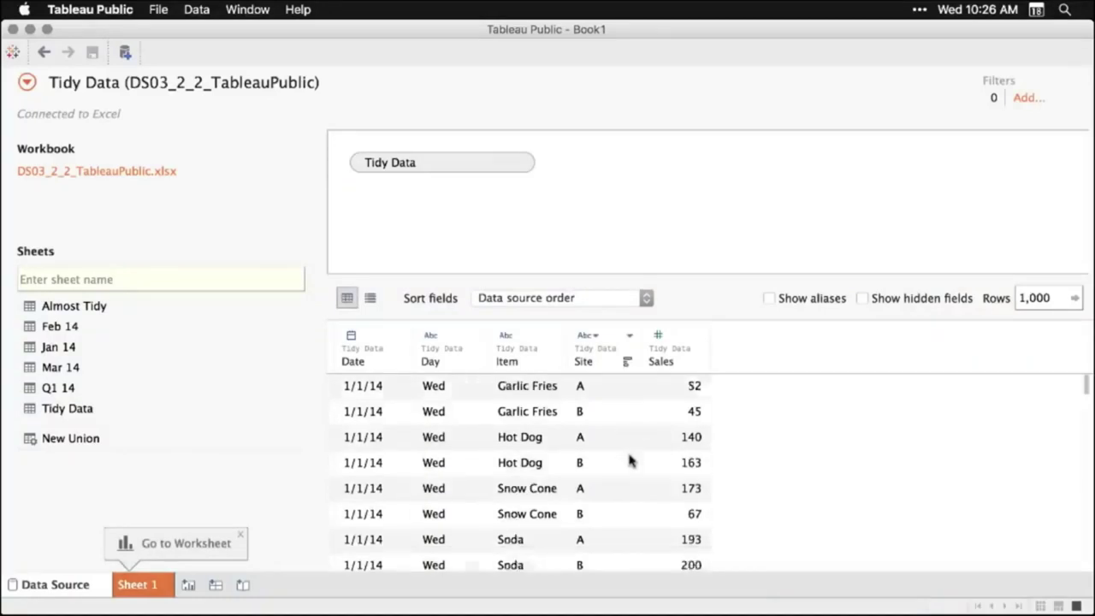
{"action": "scroll", "coordinate": [629, 461], "scroll_direction": "up", "scroll_amount": 5}
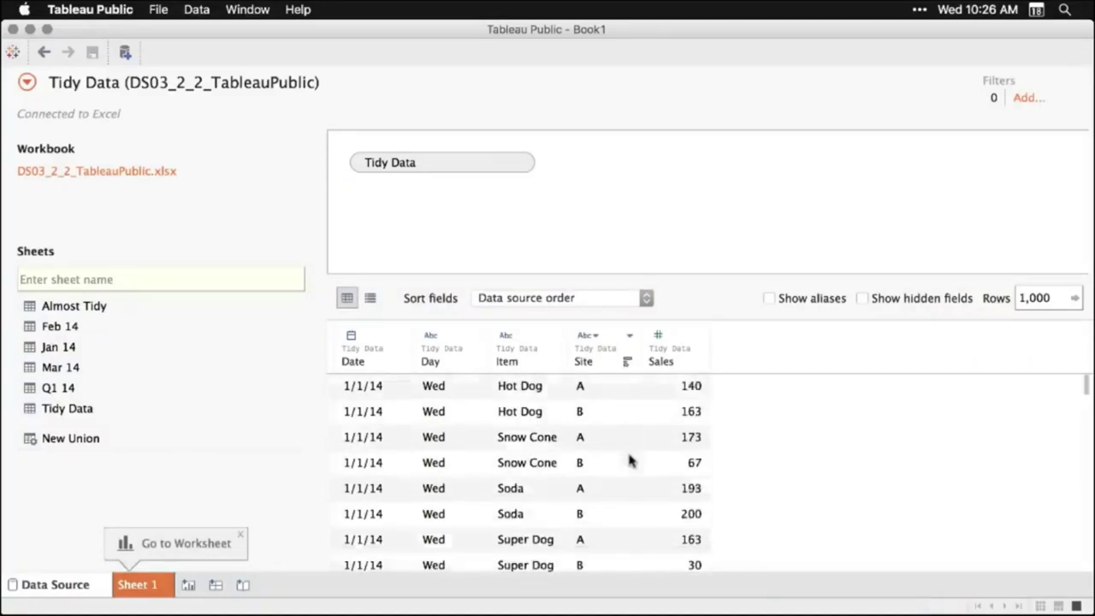
{"action": "left_click", "coordinate": [699, 336]}
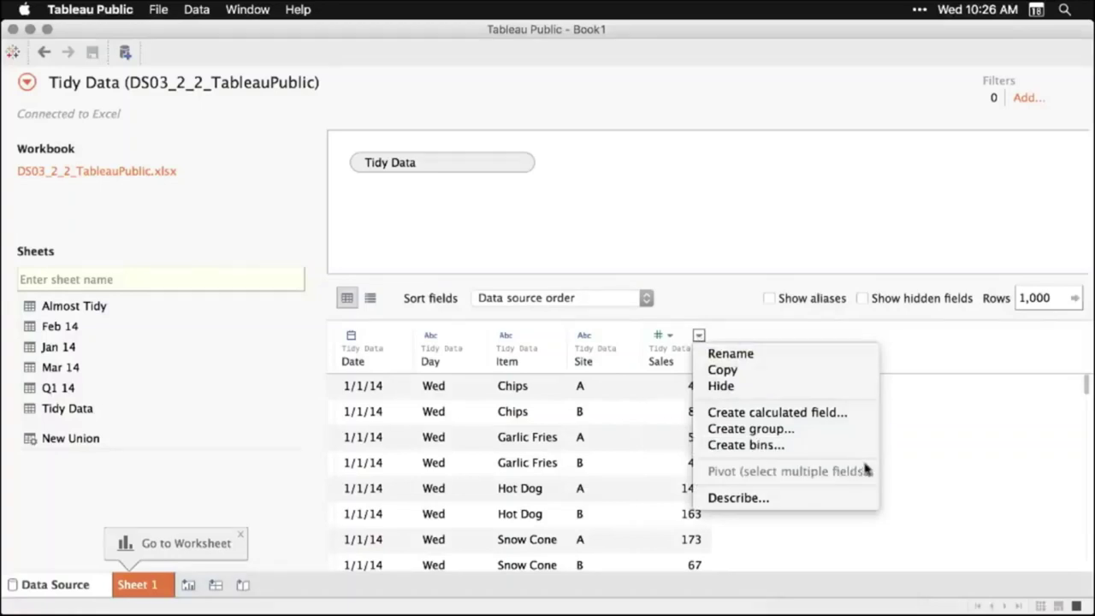
{"action": "left_click", "coordinate": [947, 351]}
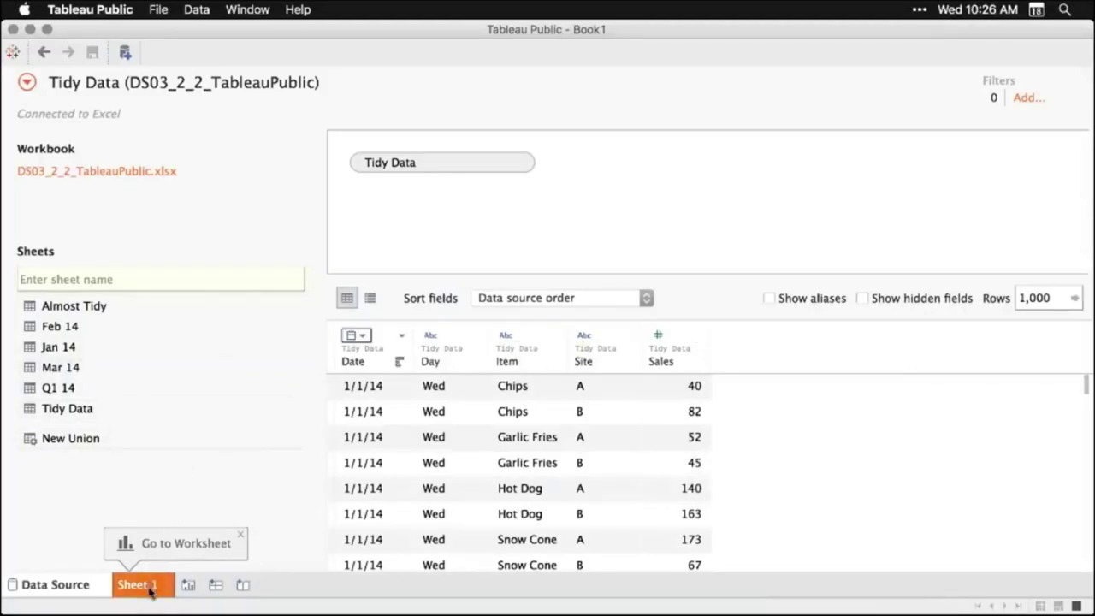
Dismiss the worksheet hint and open Sheet 1
{"action": "left_click", "coordinate": [242, 536]}
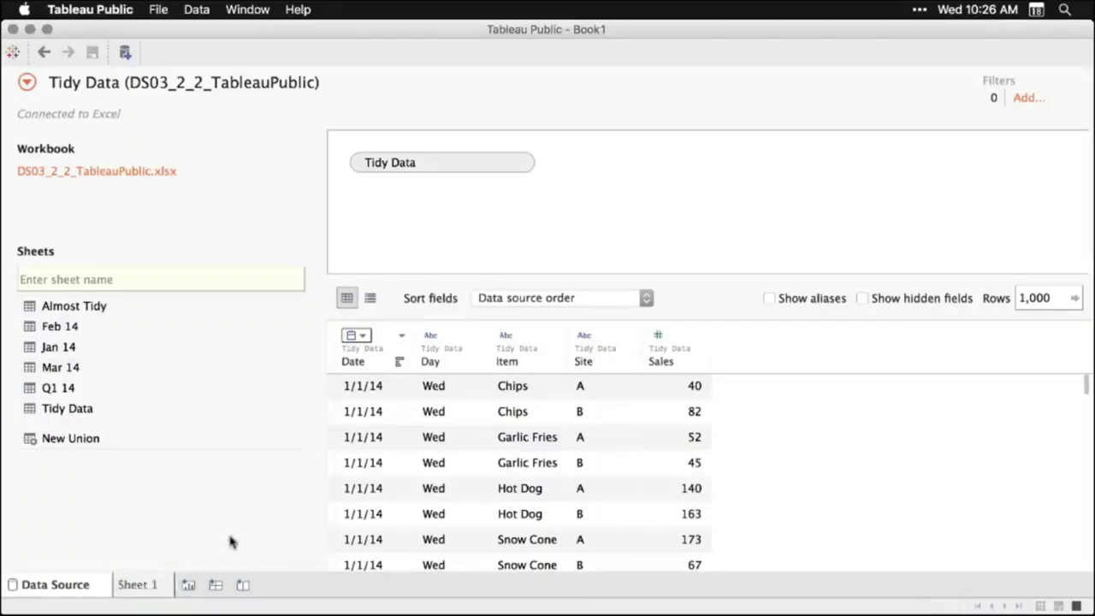
{"action": "left_click", "coordinate": [156, 588]}
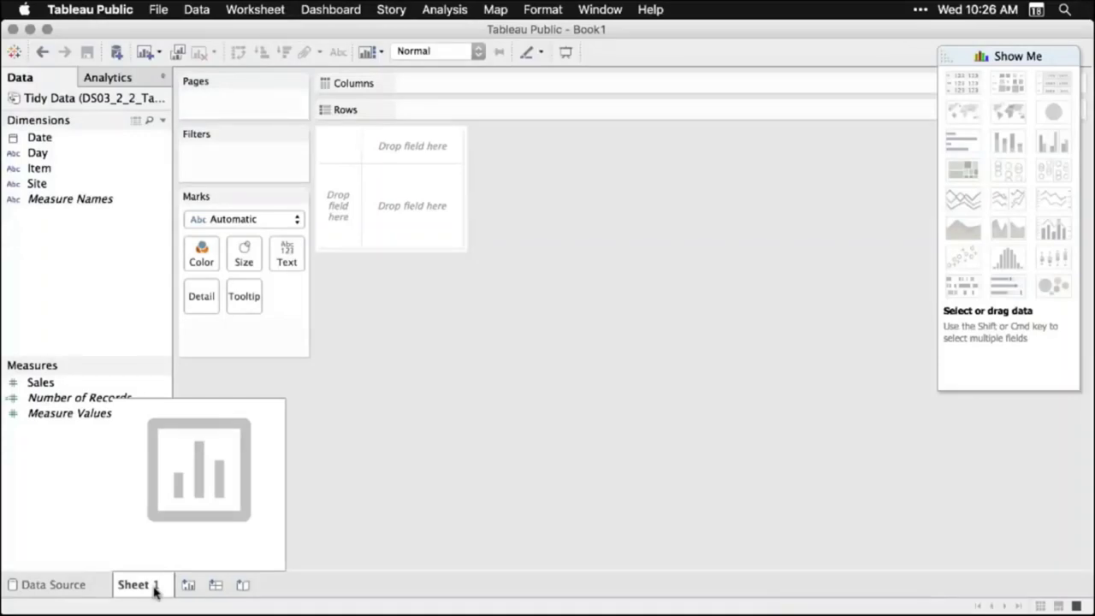
{"action": "key", "text": "super+alt+2"}
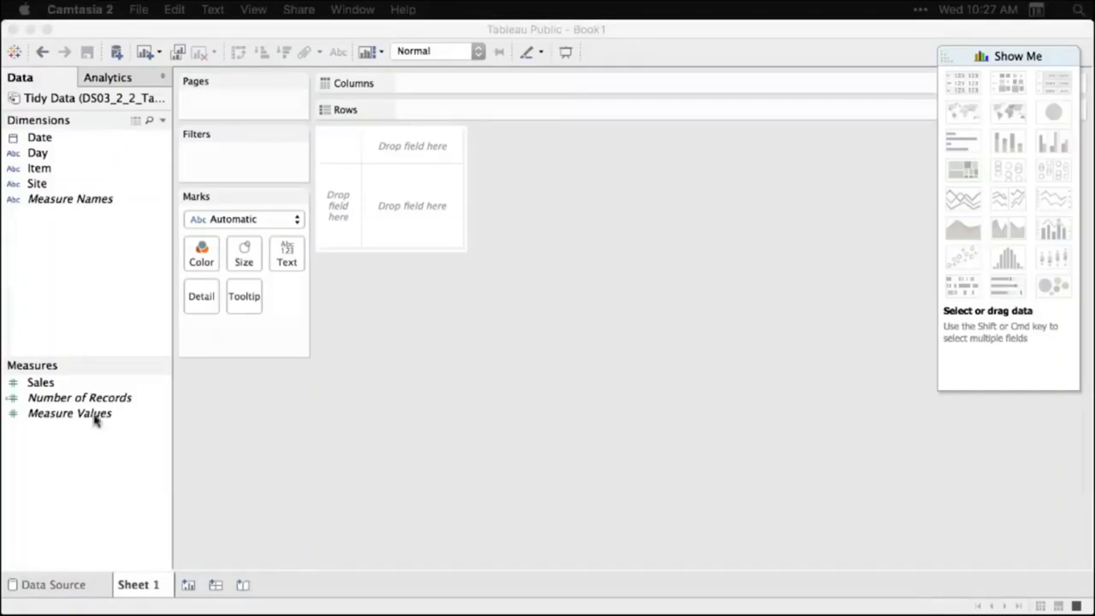
Build a text table of summed Sales with Item as the rows and Date as the columns
{"action": "left_click", "coordinate": [41, 383]}
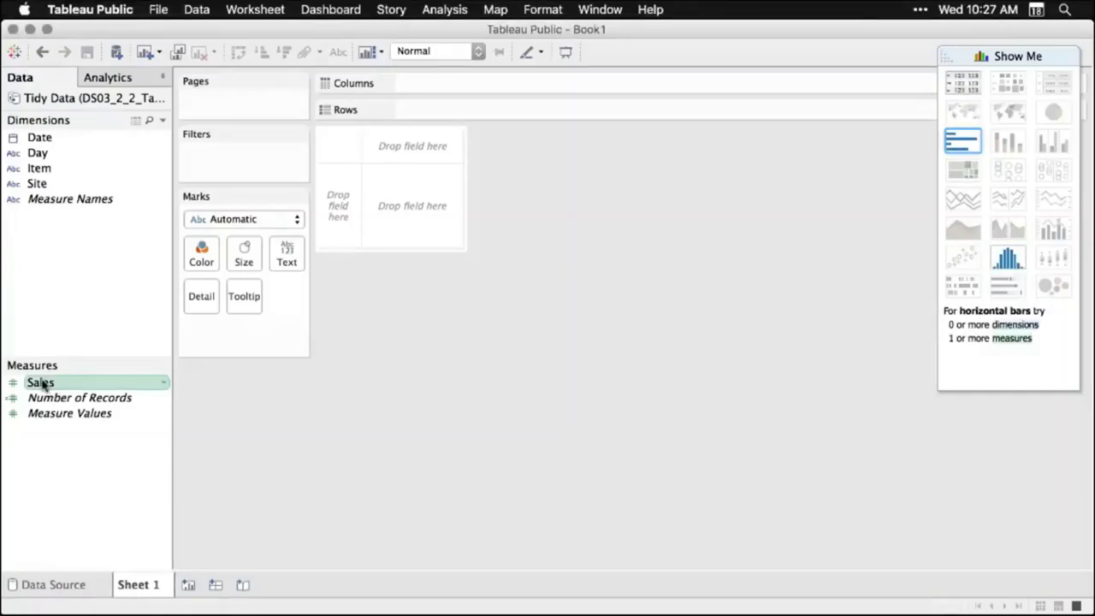
{"action": "left_click_drag", "start_coordinate": [41, 383], "coordinate": [411, 206]}
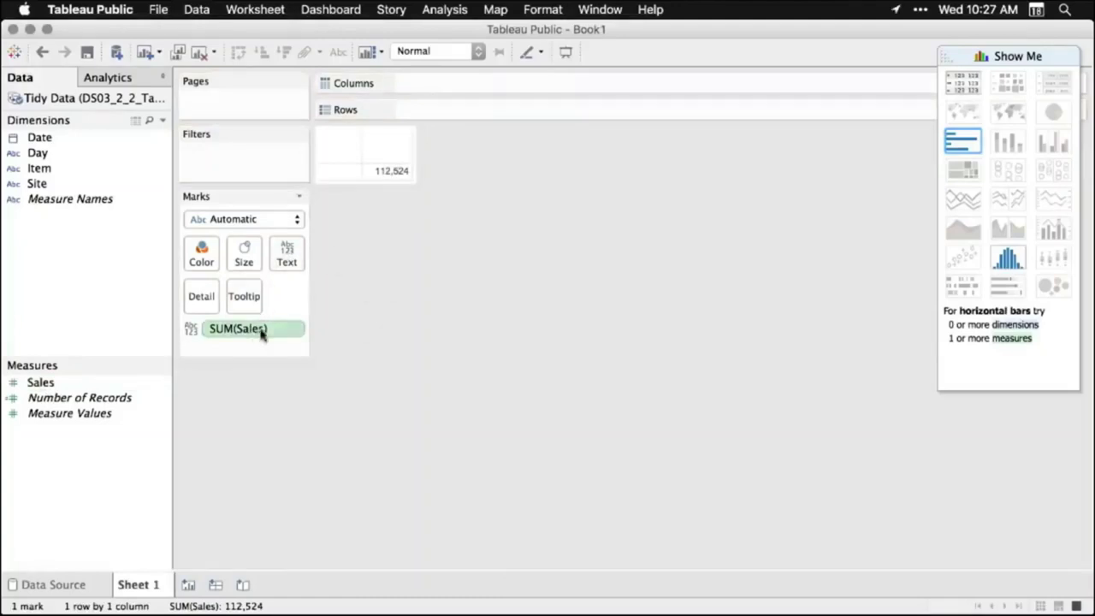
{"action": "mouse_move", "coordinate": [407, 182]}
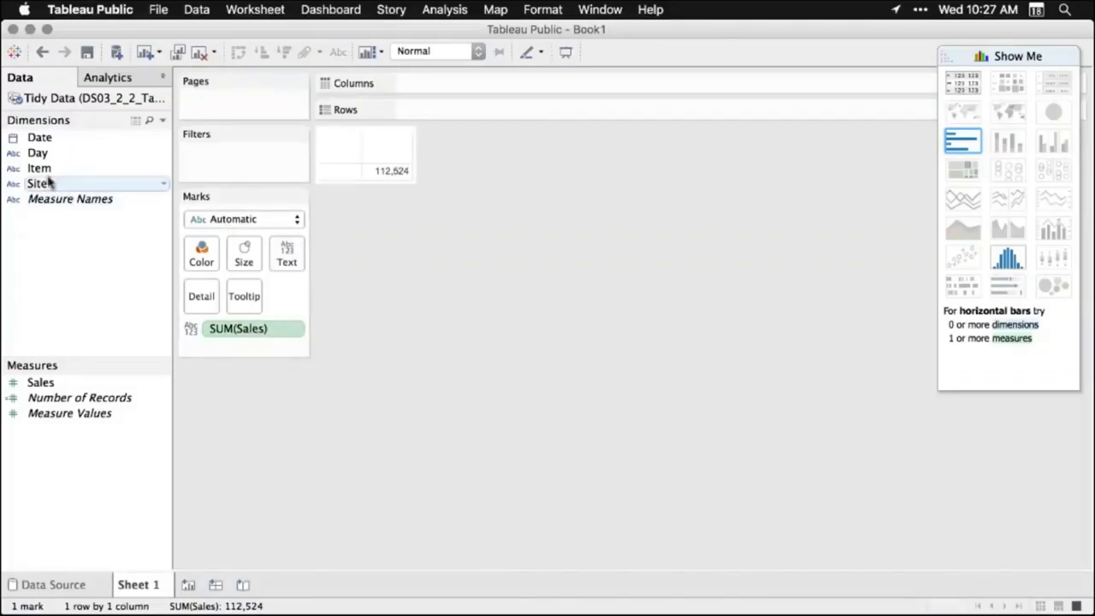
{"action": "left_click", "coordinate": [45, 171]}
{"action": "left_click_drag", "start_coordinate": [44, 170], "coordinate": [439, 113]}
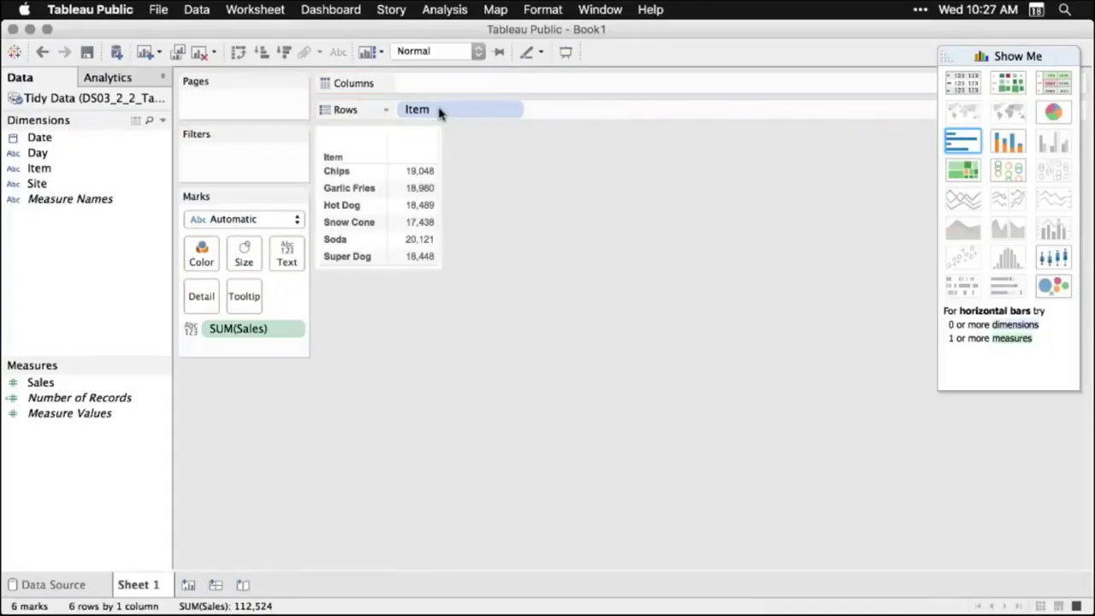
{"action": "left_click", "coordinate": [38, 141]}
{"action": "left_click_drag", "start_coordinate": [38, 142], "coordinate": [425, 89]}
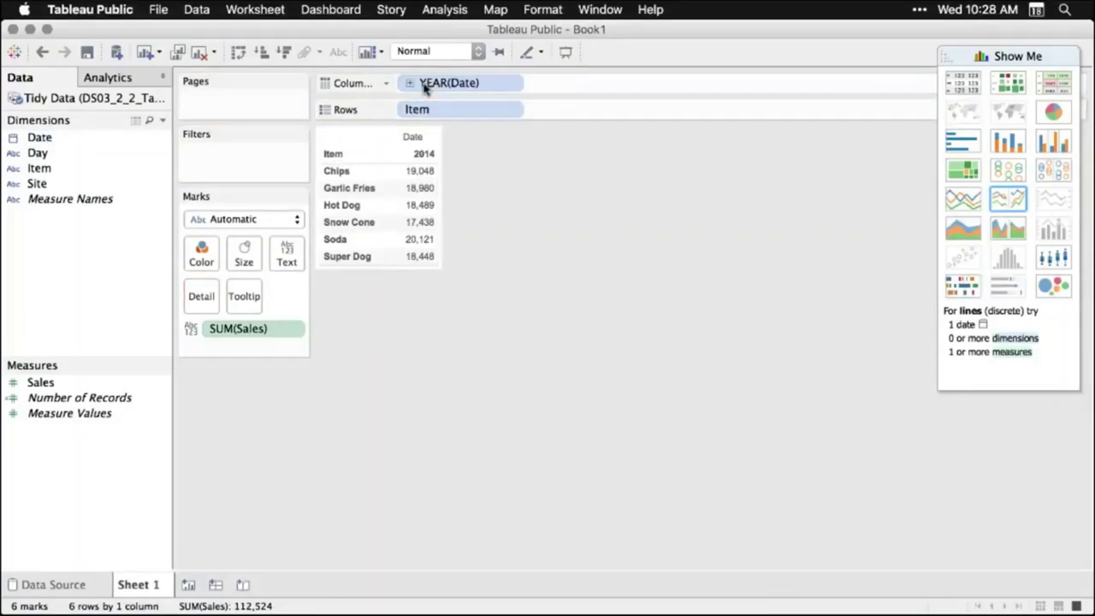
Try grouping the Date columns by quarter and by continuous day
{"action": "left_click", "coordinate": [511, 87]}
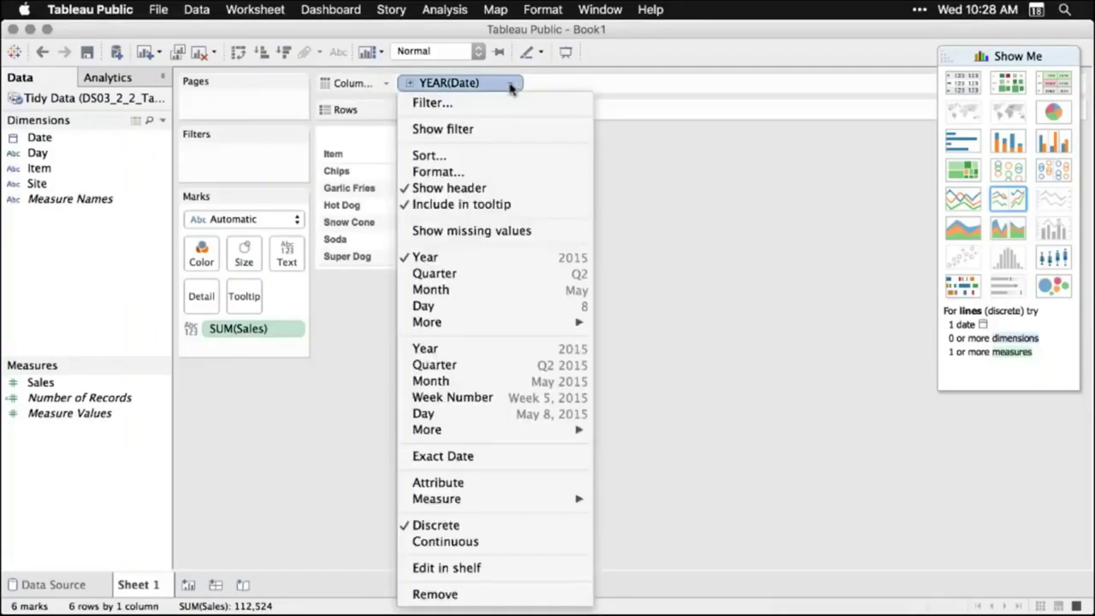
{"action": "left_click", "coordinate": [513, 274]}
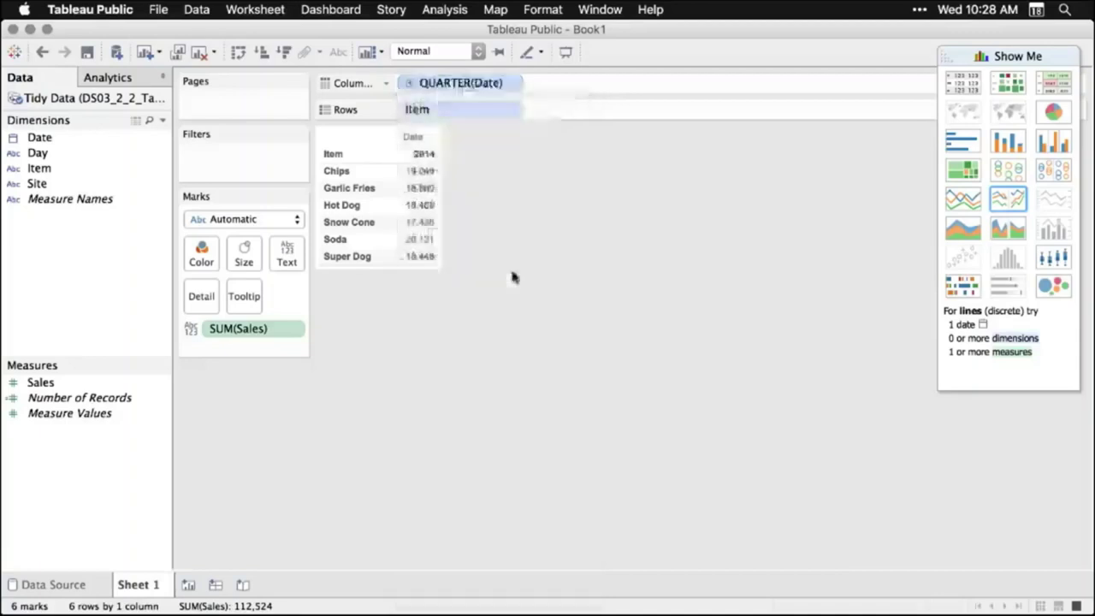
{"action": "left_click", "coordinate": [514, 85]}
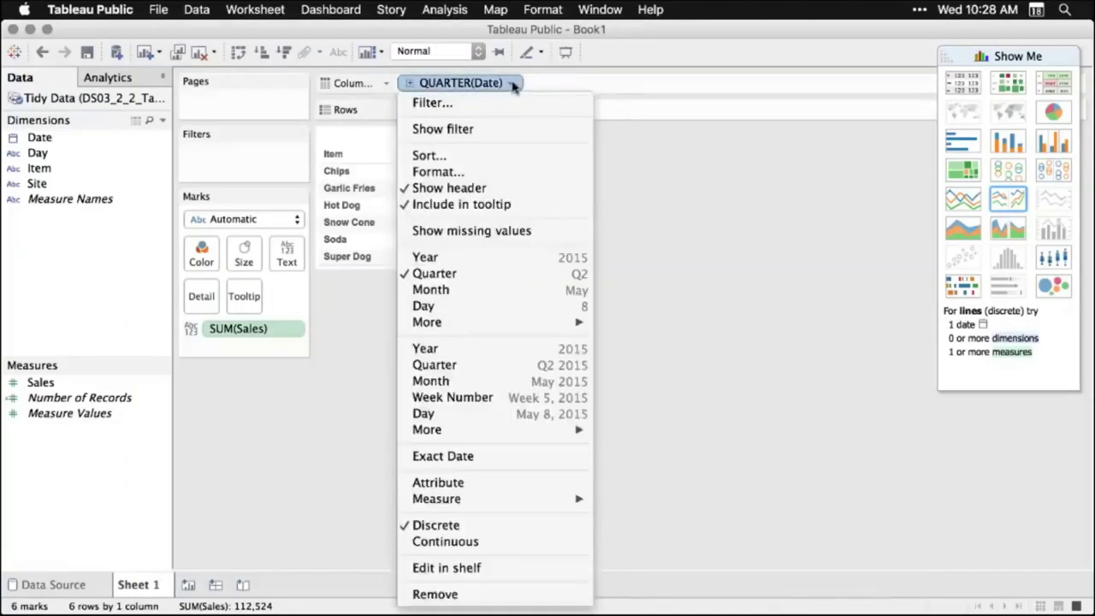
{"action": "left_click", "coordinate": [526, 414]}
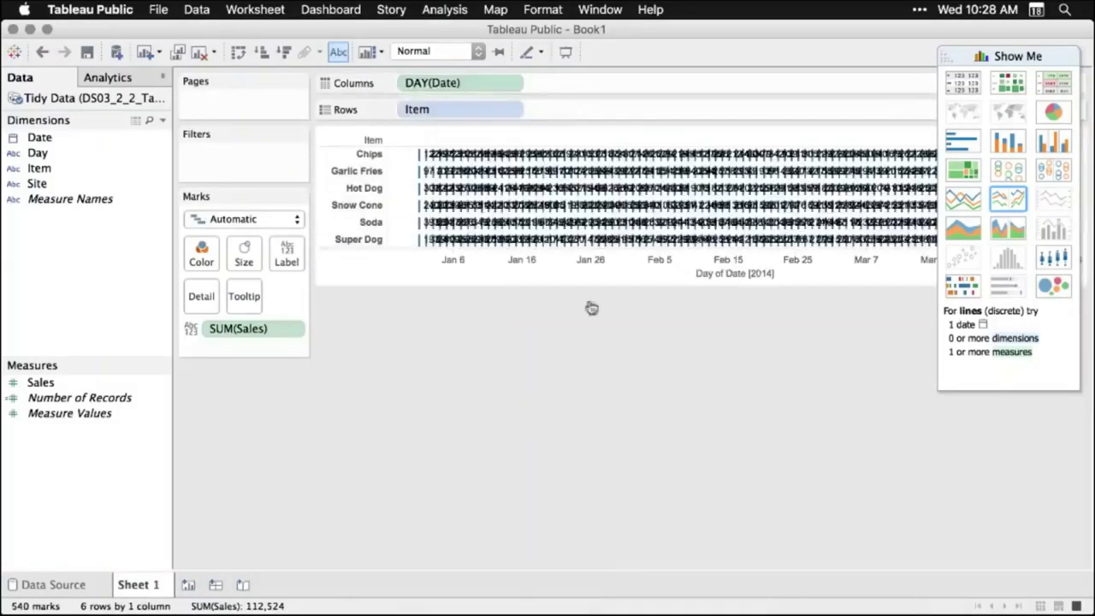
Group the Date columns by continuous week number and turn the table into a single line chart with one line per item
{"action": "left_click", "coordinate": [513, 84]}
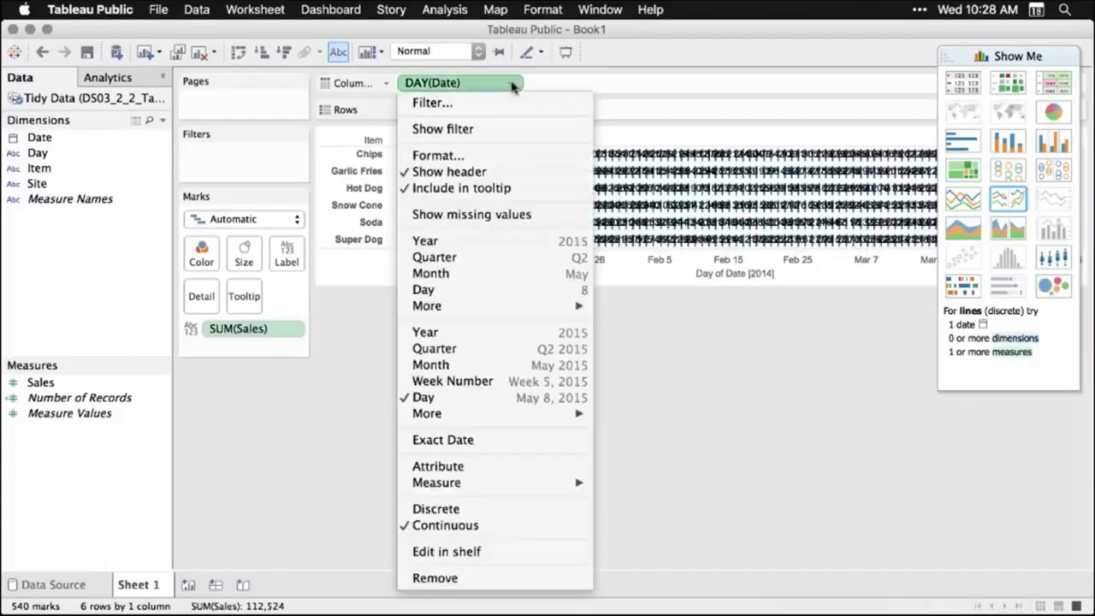
{"action": "left_click", "coordinate": [487, 382]}
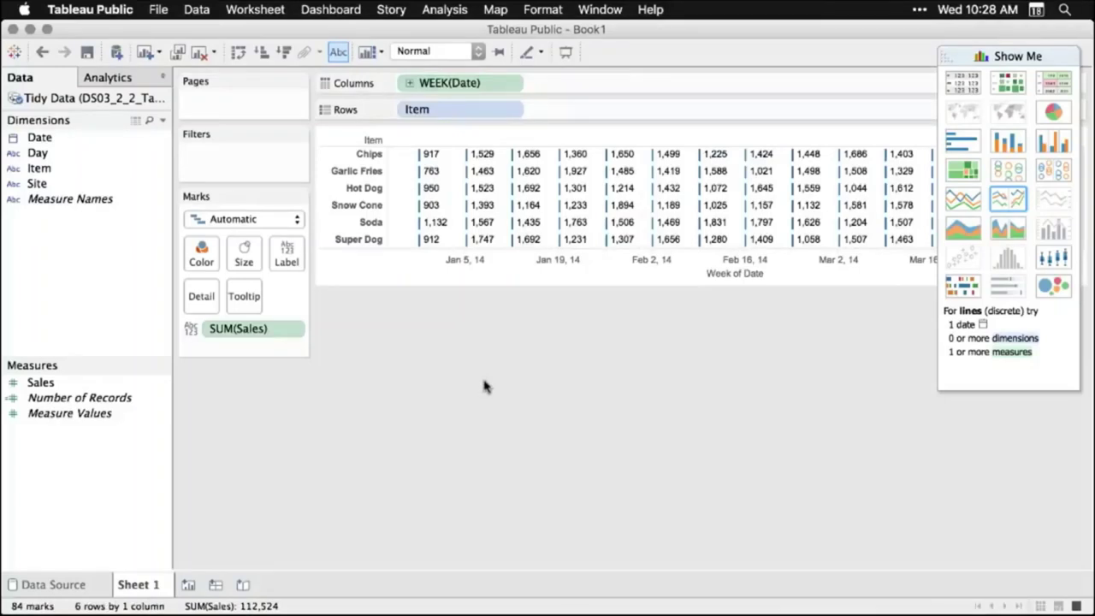
{"action": "left_click", "coordinate": [964, 198]}
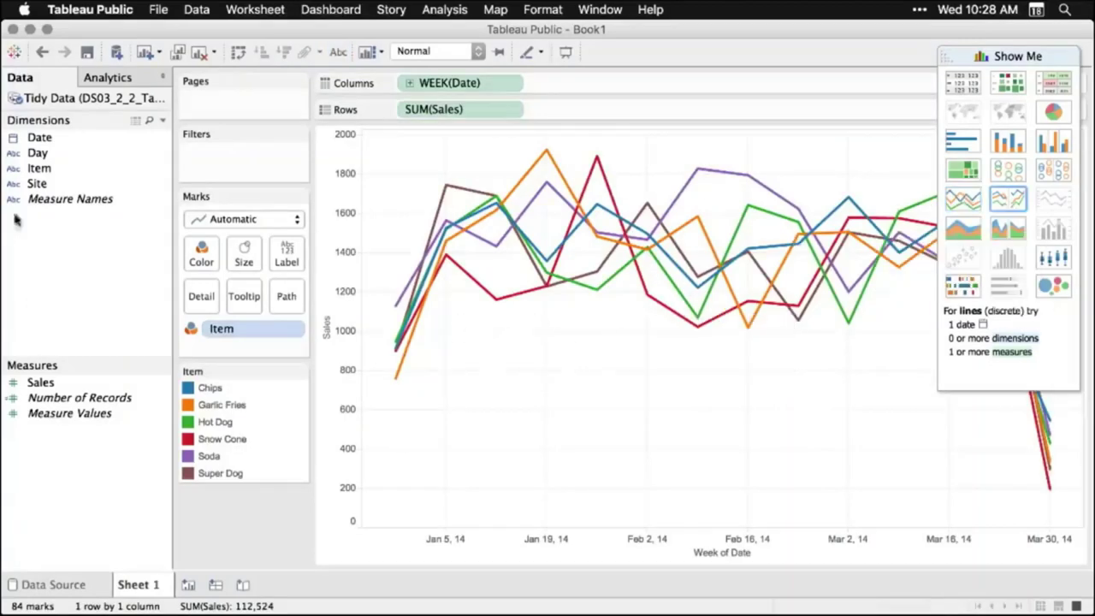
Split the line chart into one row per Item and colour the lines by Site instead of Item
{"action": "mouse_move", "coordinate": [38, 171]}
{"action": "left_mouse_down"}
{"action": "mouse_move", "coordinate": [289, 151]}
{"action": "mouse_move", "coordinate": [345, 110]}
{"action": "mouse_move", "coordinate": [412, 113]}
{"action": "left_mouse_up"}
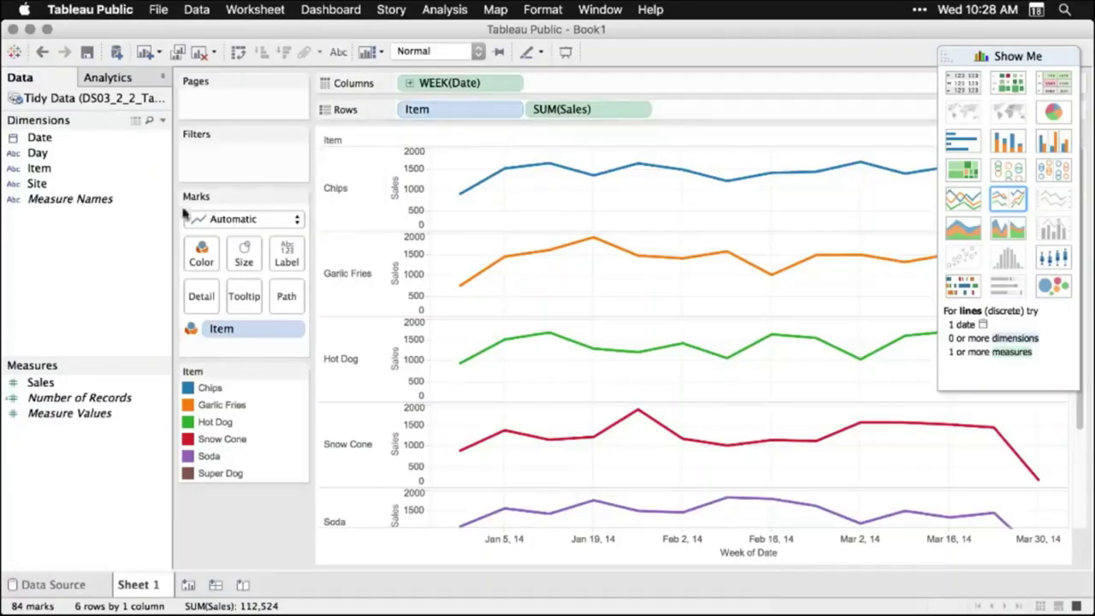
{"action": "left_click", "coordinate": [38, 185]}
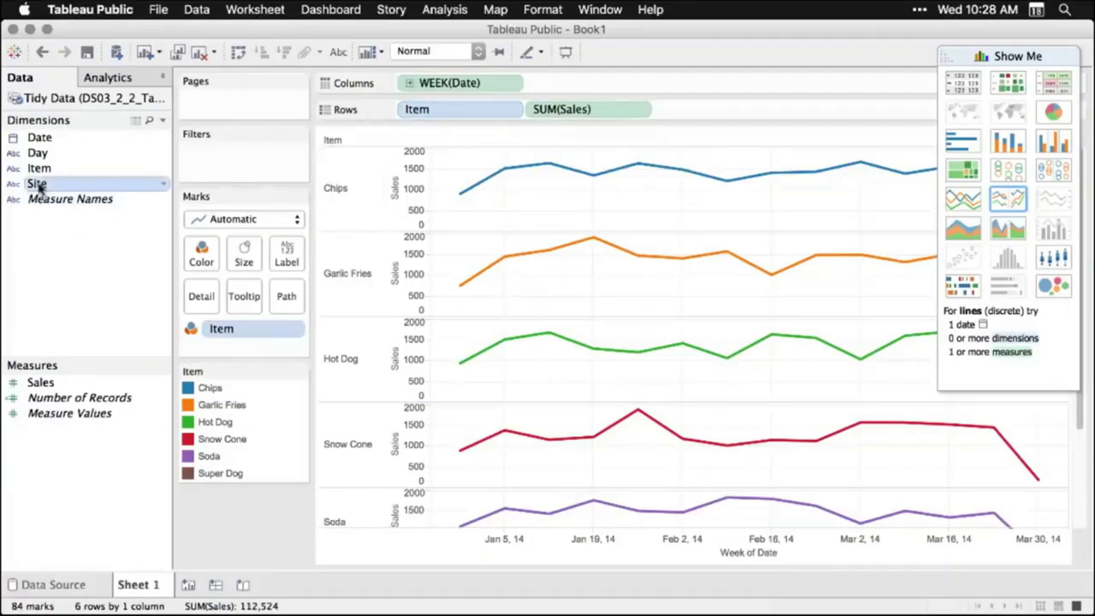
{"action": "mouse_move", "coordinate": [39, 185]}
{"action": "left_mouse_down"}
{"action": "mouse_move", "coordinate": [237, 344]}
{"action": "mouse_move", "coordinate": [234, 325]}
{"action": "left_mouse_up"}
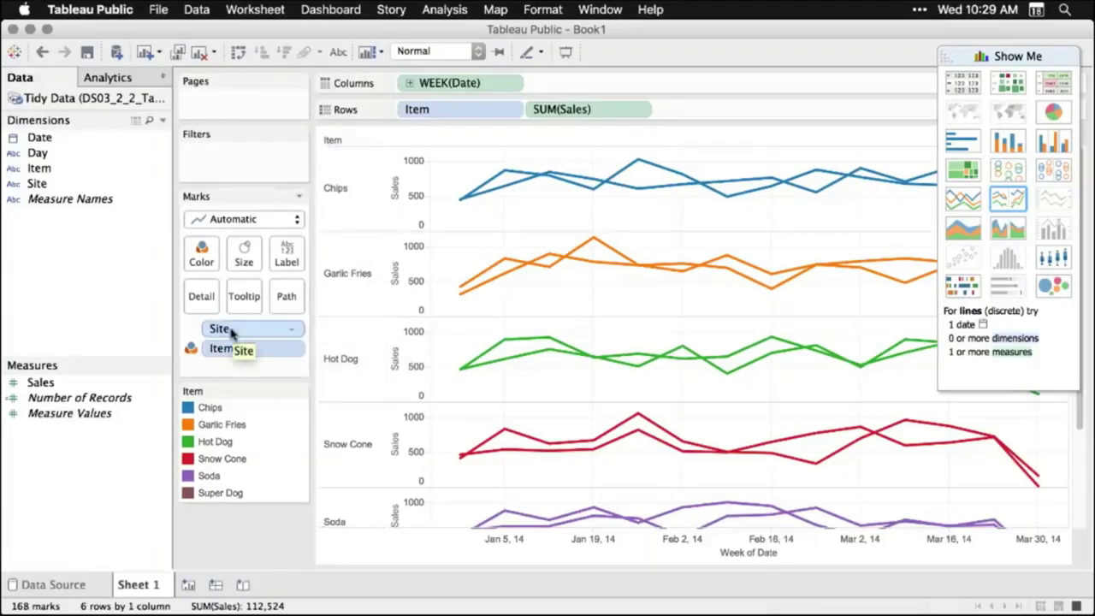
{"action": "left_click_drag", "start_coordinate": [234, 335], "coordinate": [205, 256]}
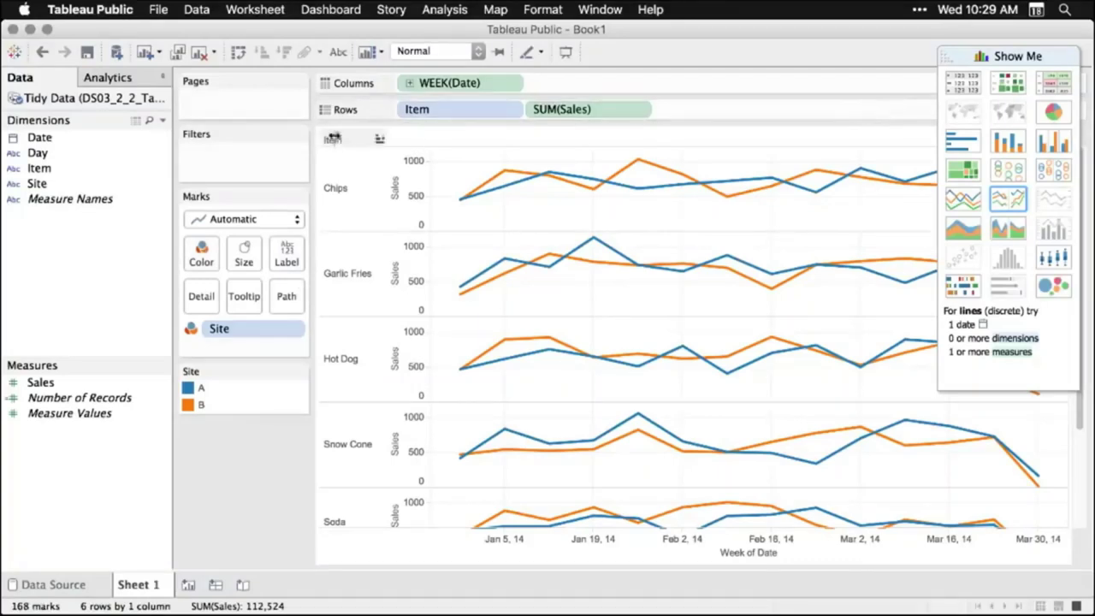
Add an average line to each item's sales chart and look over all the rows
{"action": "left_click", "coordinate": [114, 77]}
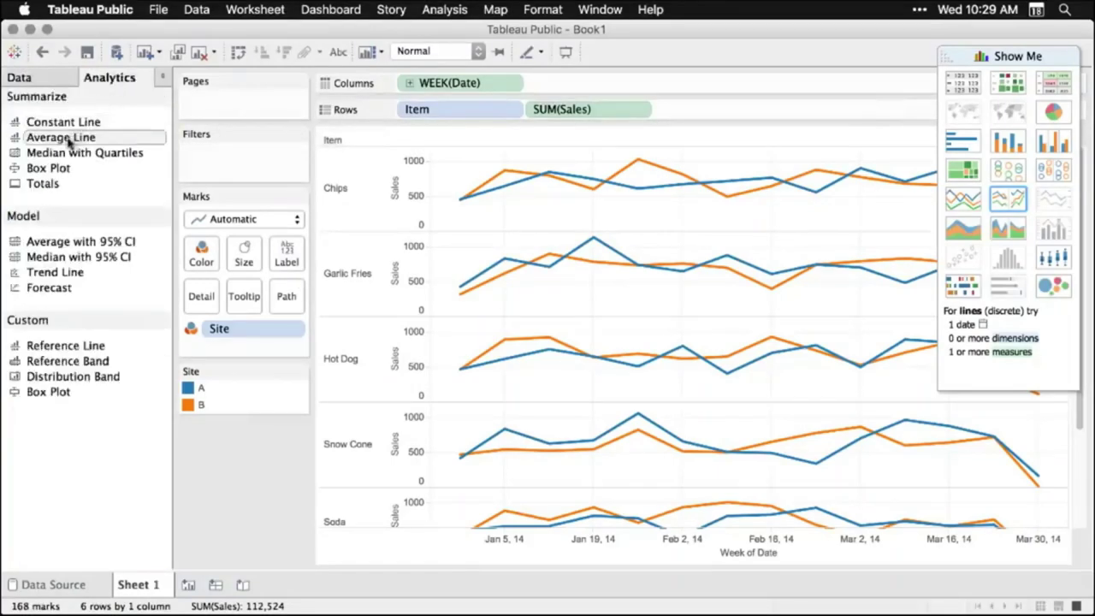
{"action": "left_click_drag", "start_coordinate": [71, 143], "coordinate": [532, 168]}
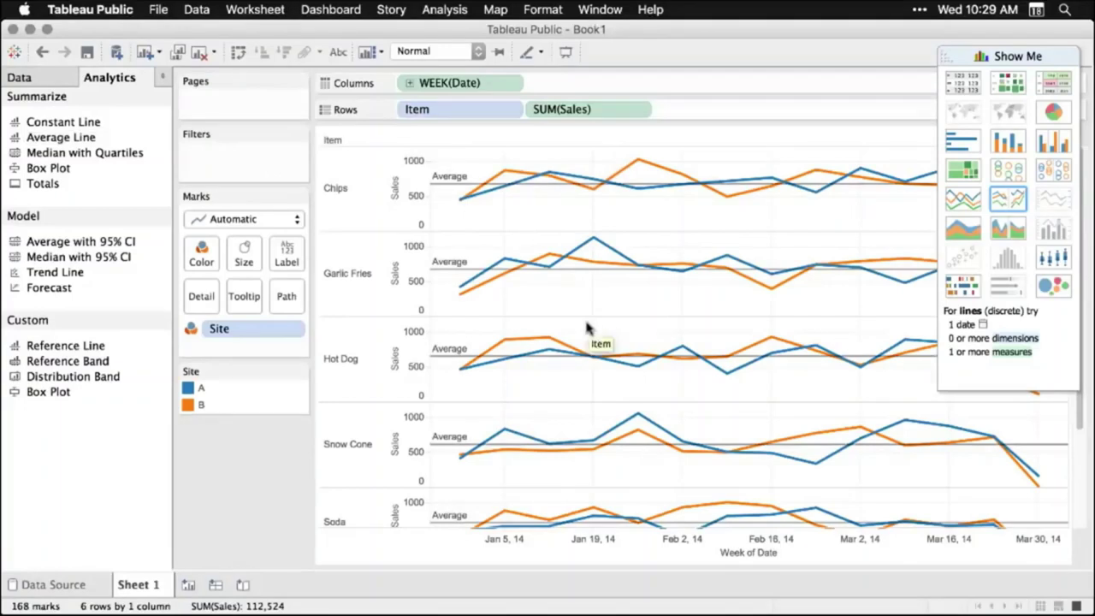
{"action": "mouse_move", "coordinate": [565, 360]}
{"action": "scroll", "coordinate": [565, 361], "scroll_direction": "down", "scroll_amount": 3}
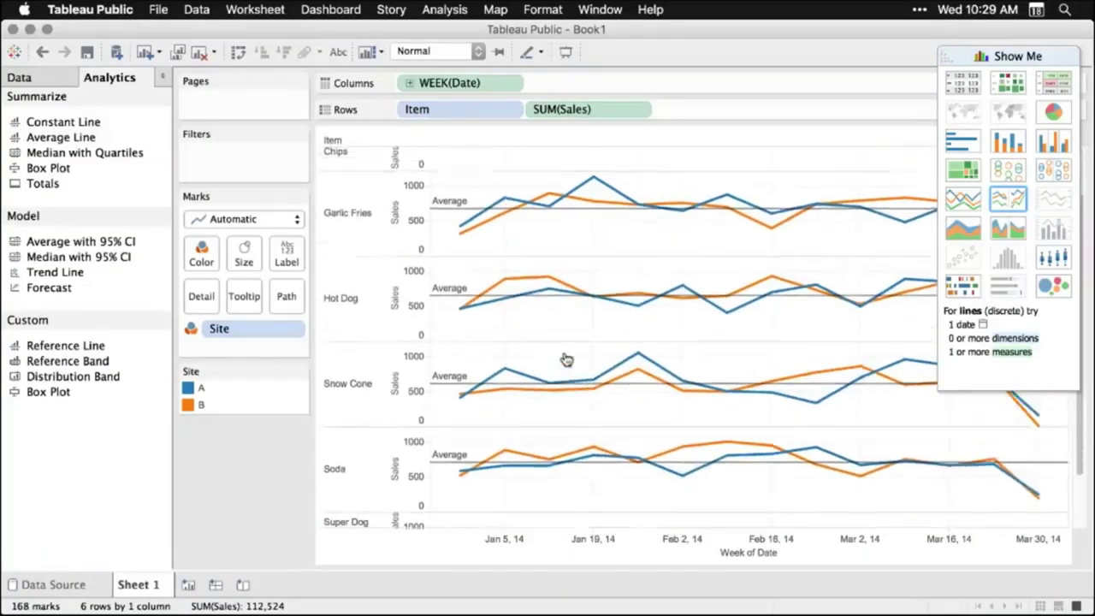
{"action": "scroll", "coordinate": [566, 361], "scroll_direction": "up", "scroll_amount": 3}
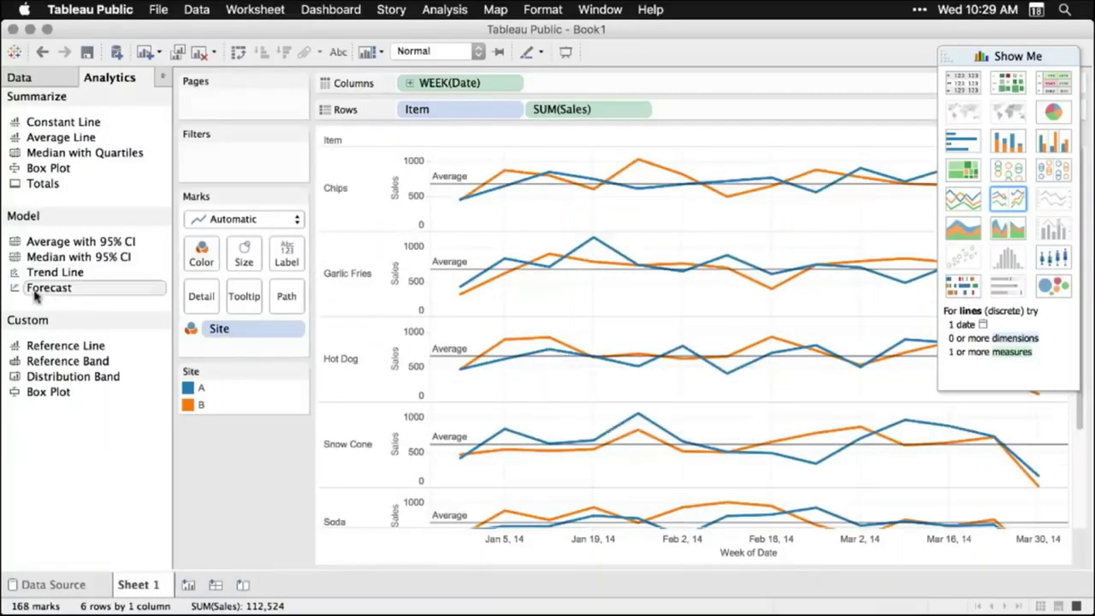
Add a forecast to the weekly sales charts and move the Show Me palette aside to inspect the forecast bands
{"action": "left_click_drag", "start_coordinate": [36, 293], "coordinate": [486, 154]}
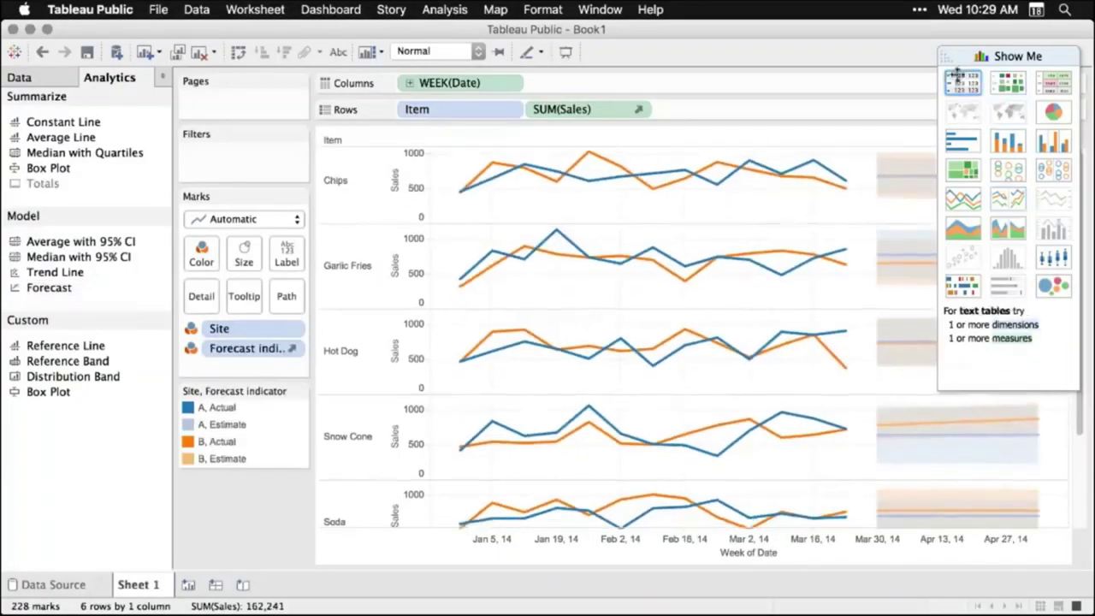
{"action": "left_click_drag", "start_coordinate": [919, 64], "coordinate": [425, 224]}
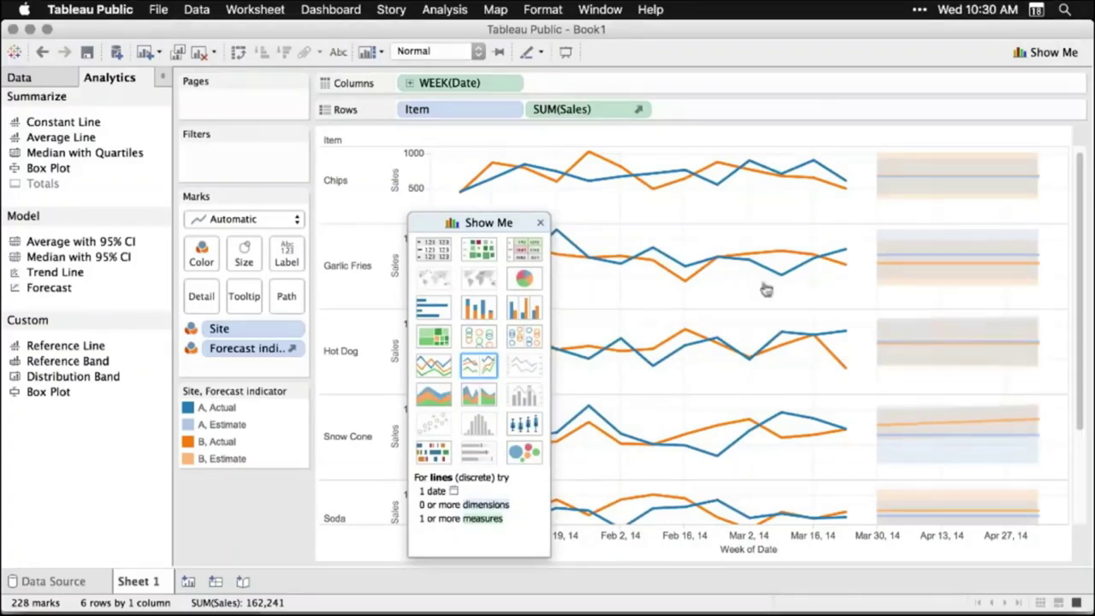
{"action": "left_click_drag", "start_coordinate": [482, 223], "coordinate": [1014, 76]}
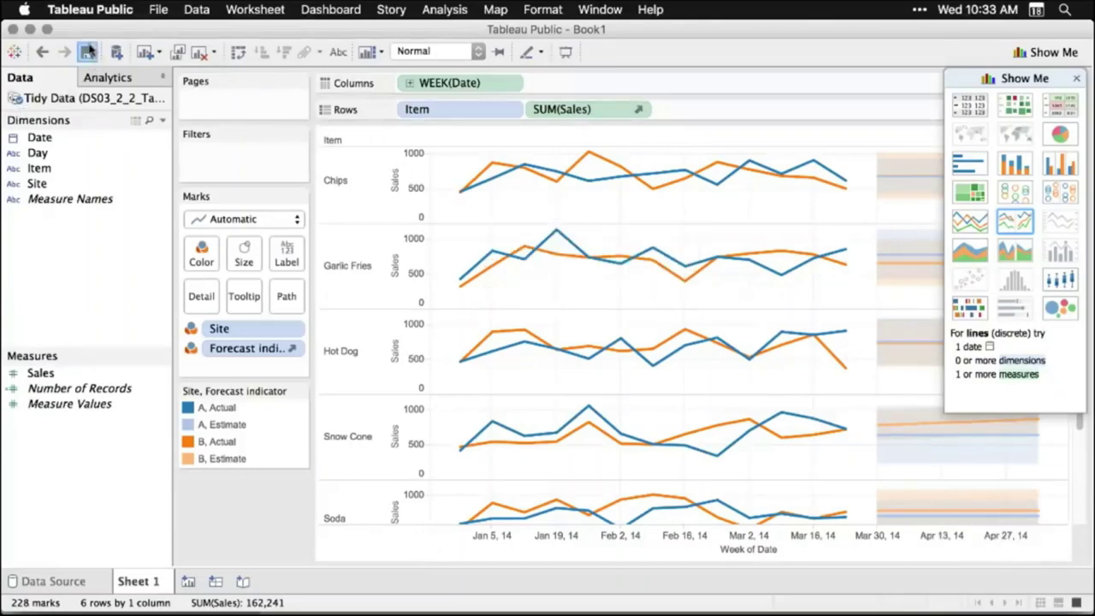
Sign in with the account password, save the workbook to Tableau Public as DS03_2_2_TableauPublic, and close the old profile page in Chrome
{"action": "left_click", "coordinate": [88, 52]}
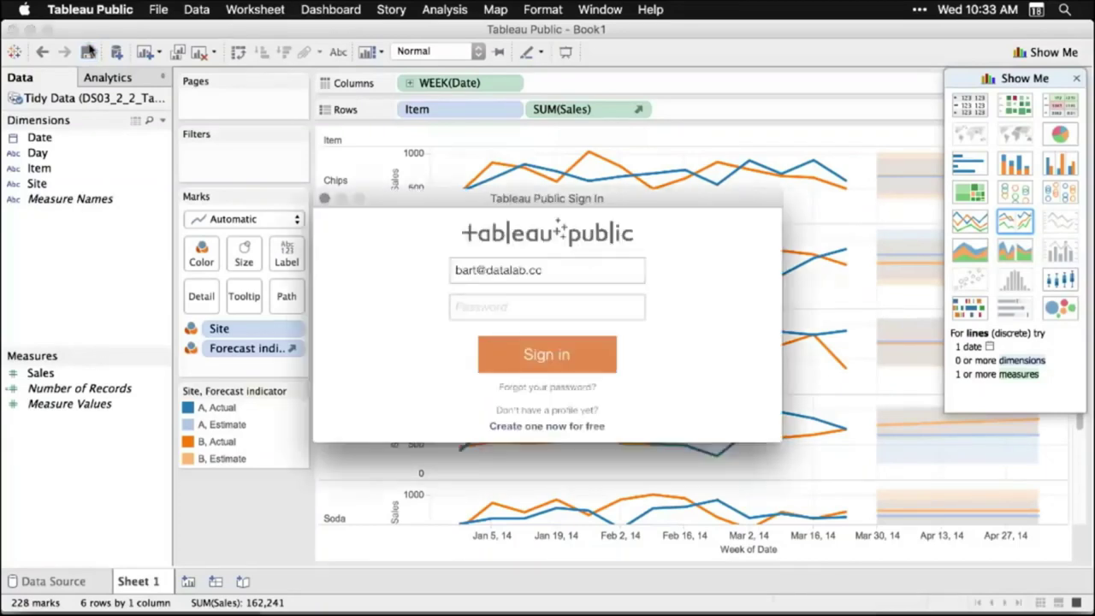
{"action": "left_click", "coordinate": [553, 362]}
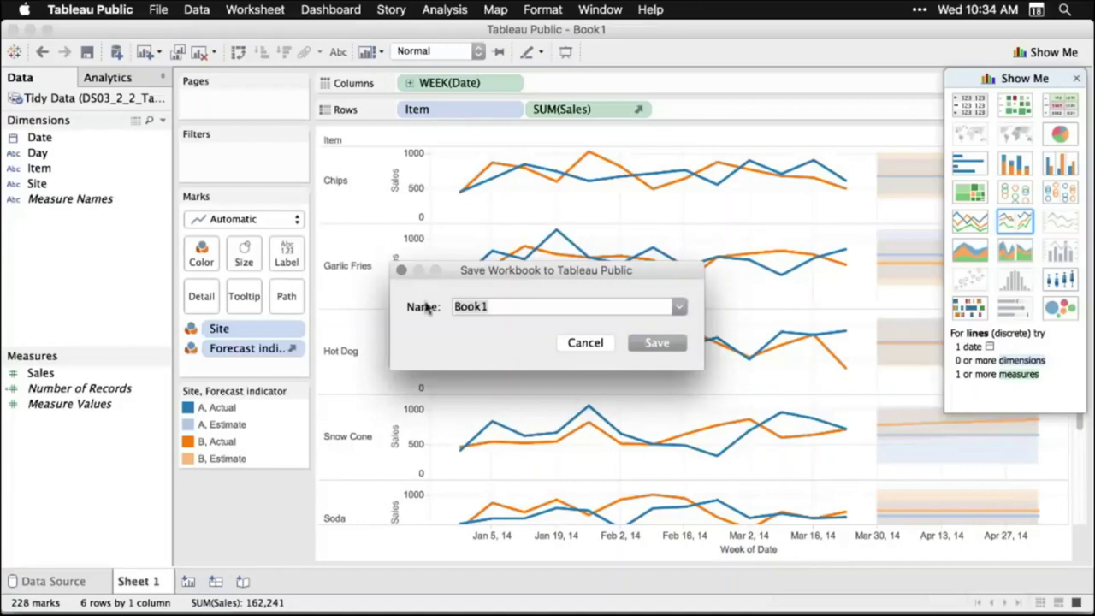
{"action": "type", "text": "DS03_2_2_TableauPublic"}
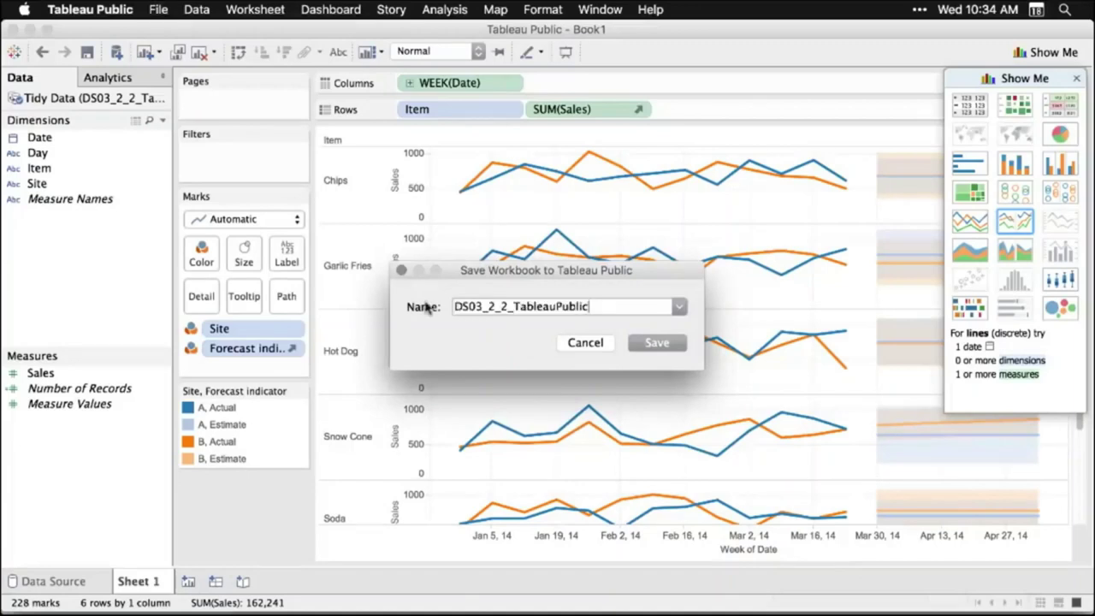
{"action": "left_click", "coordinate": [661, 343]}
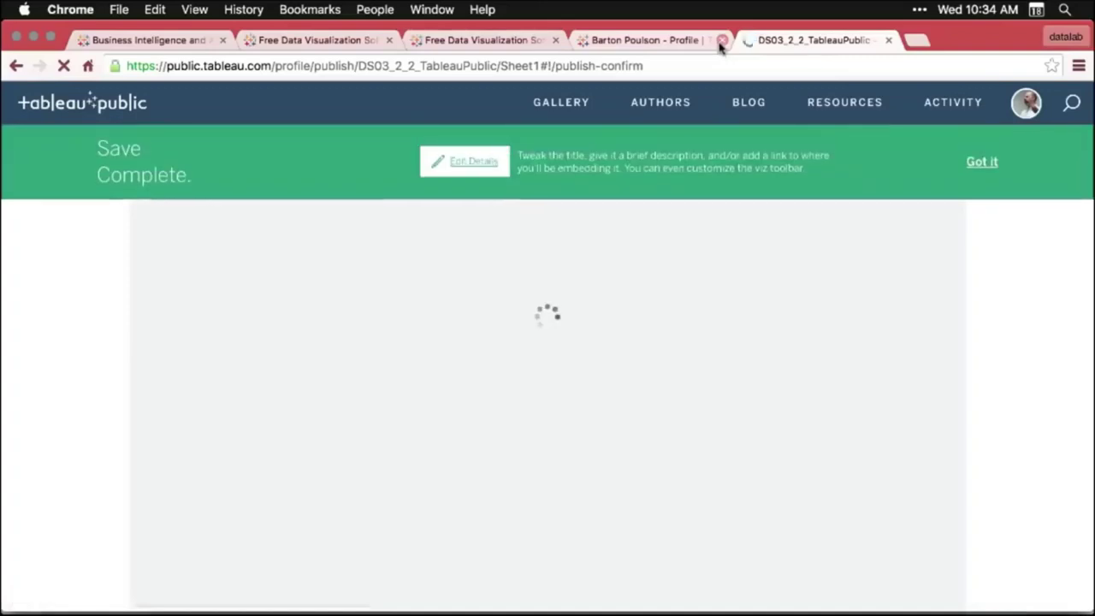
{"action": "left_click", "coordinate": [721, 43]}
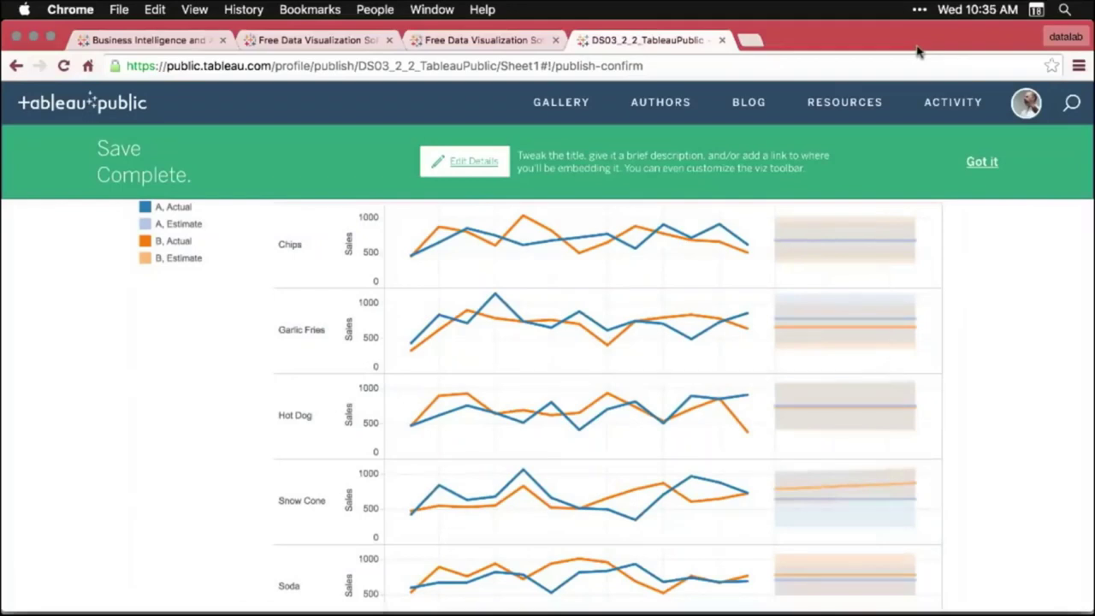
Look over the published page, set its details to show workbook sheets as tabs, and save them
{"action": "left_click", "coordinate": [1030, 103]}
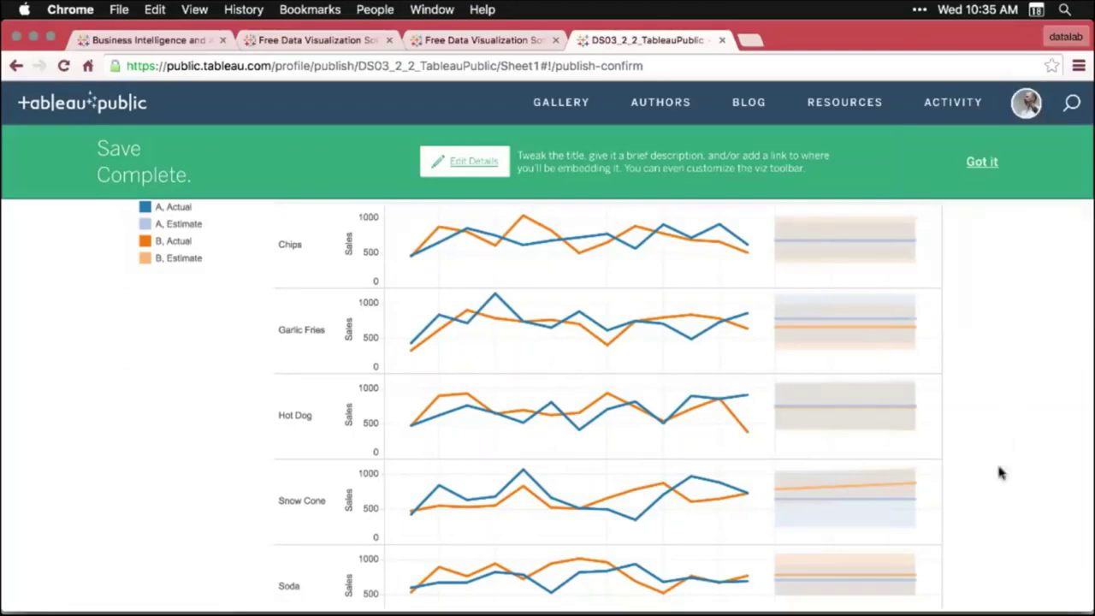
{"action": "scroll", "coordinate": [647, 451], "scroll_direction": "down", "scroll_amount": 5}
{"action": "scroll", "coordinate": [646, 452], "scroll_direction": "down", "scroll_amount": 5}
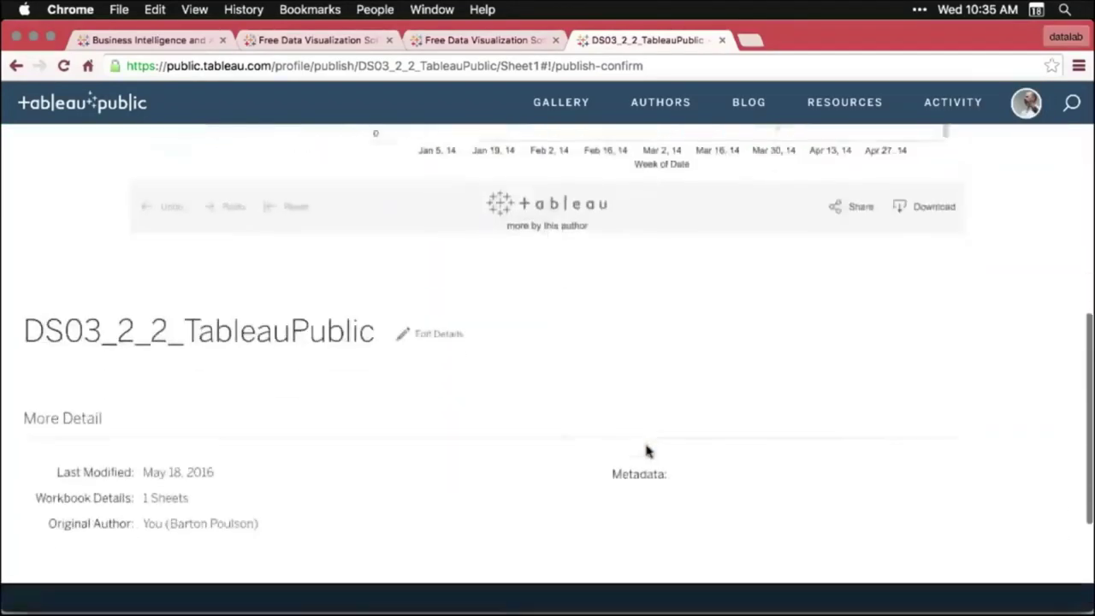
{"action": "scroll", "coordinate": [647, 451], "scroll_direction": "up", "scroll_amount": 5}
{"action": "scroll", "coordinate": [646, 451], "scroll_direction": "up", "scroll_amount": 5}
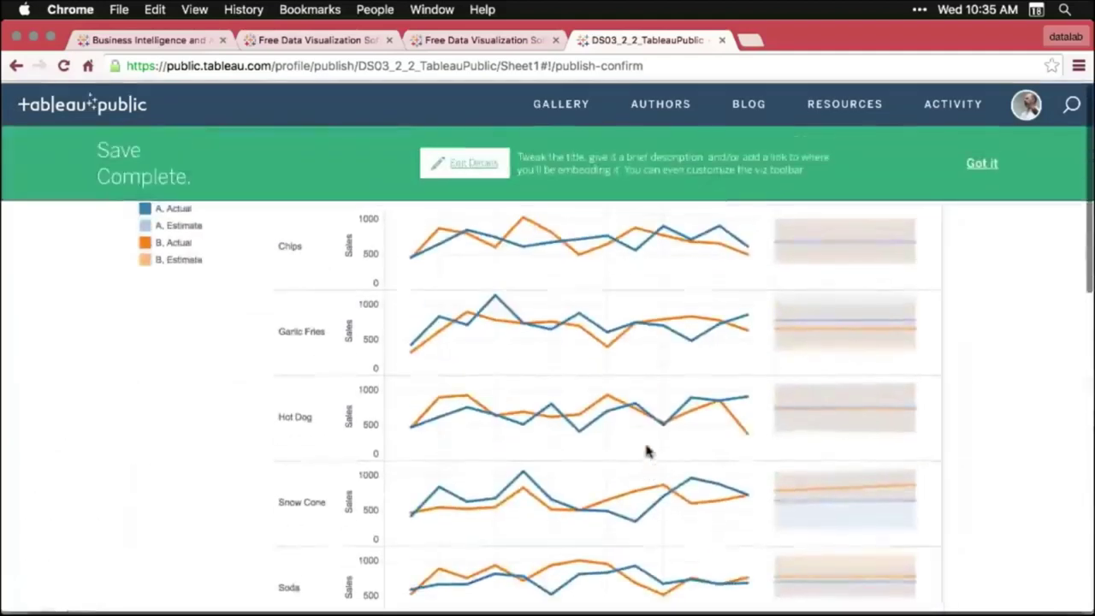
{"action": "left_click", "coordinate": [470, 163]}
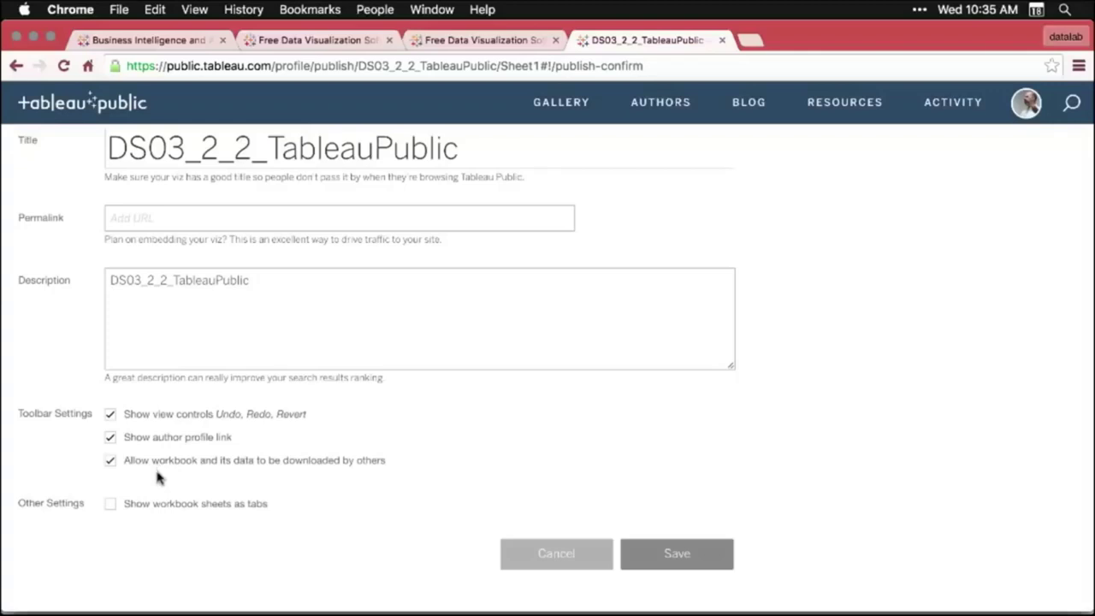
{"action": "left_click", "coordinate": [110, 506]}
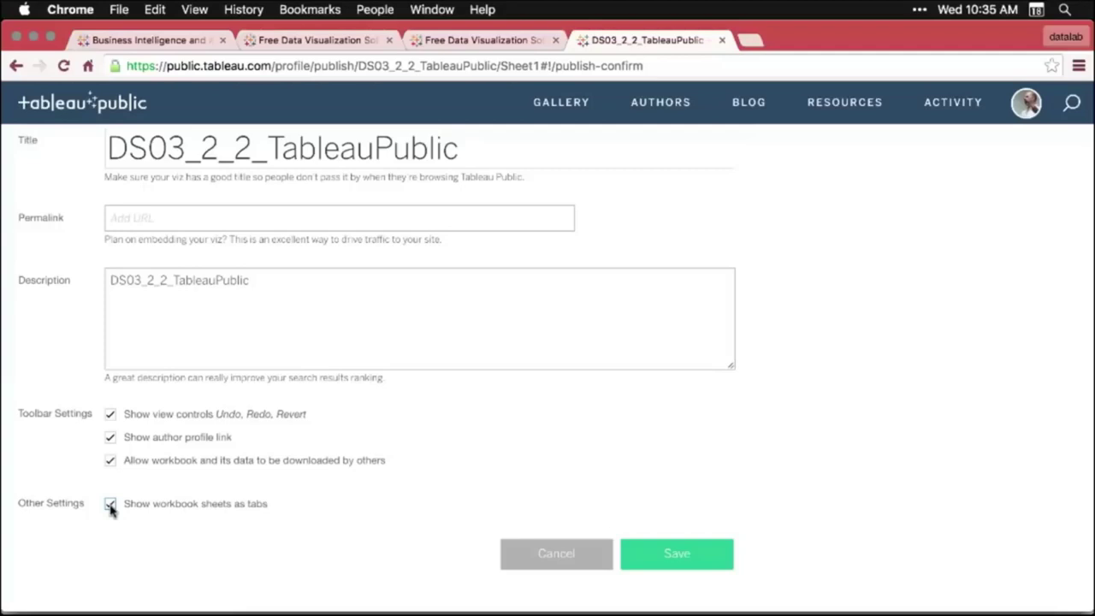
{"action": "left_click", "coordinate": [694, 556]}
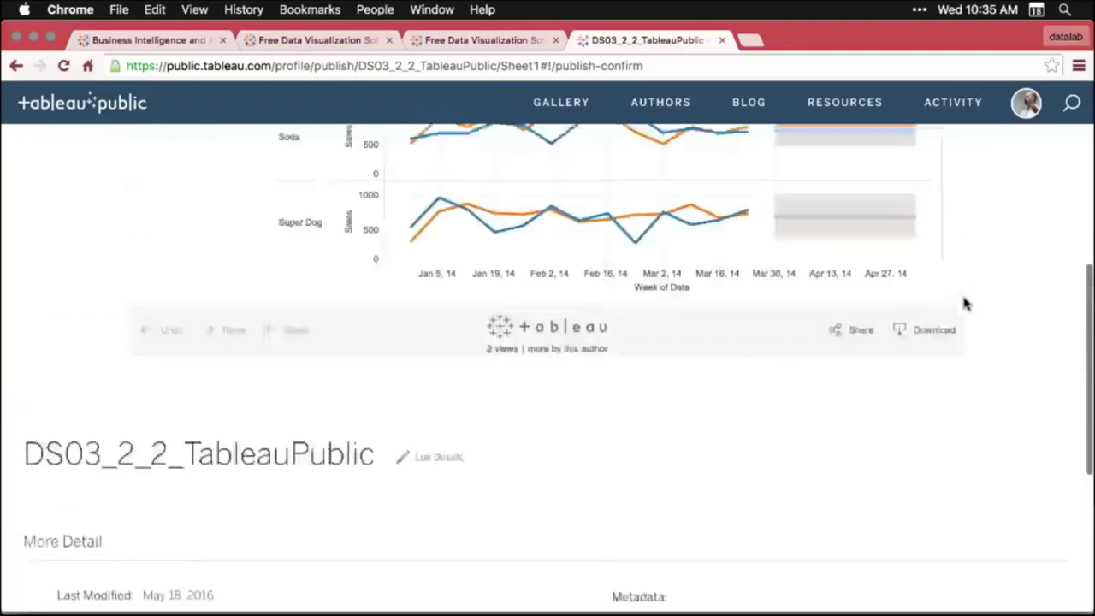
{"action": "scroll", "coordinate": [965, 304], "scroll_direction": "up", "scroll_amount": 5}
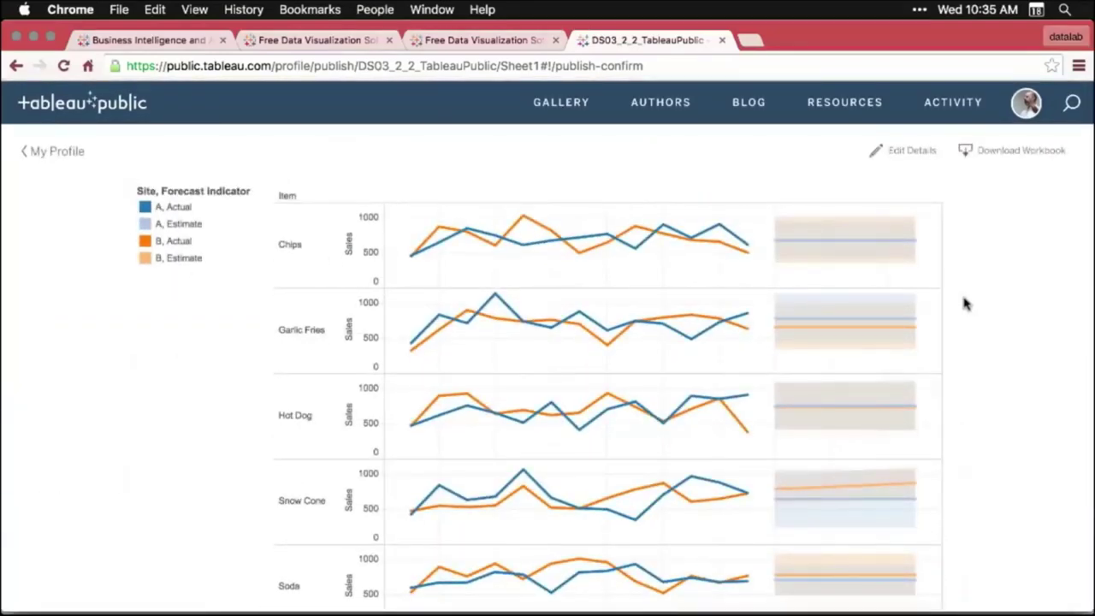
{"action": "key", "text": "super+Left"}
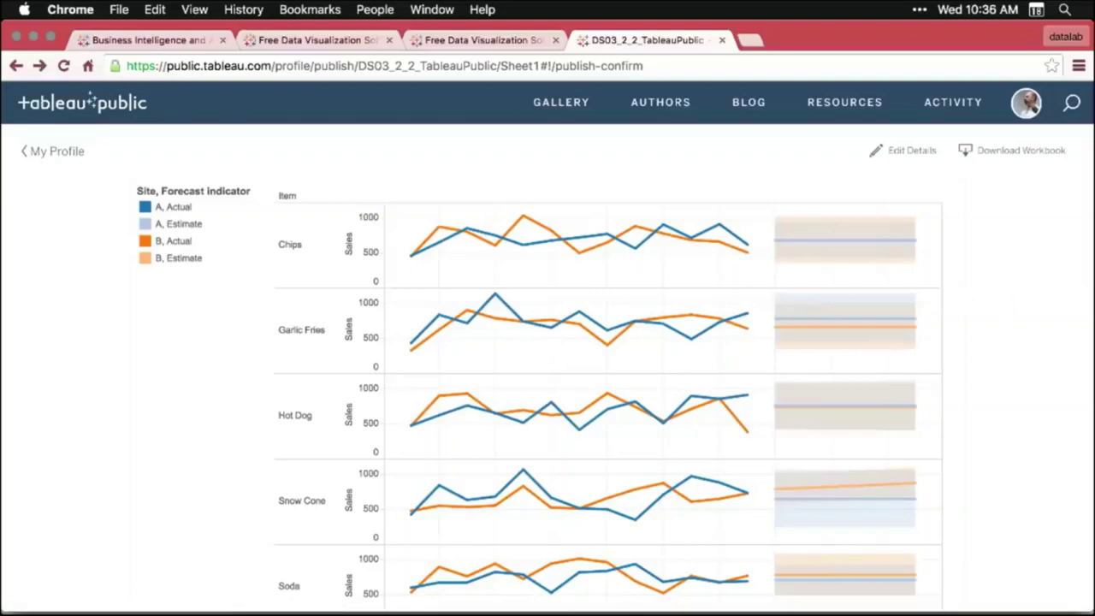
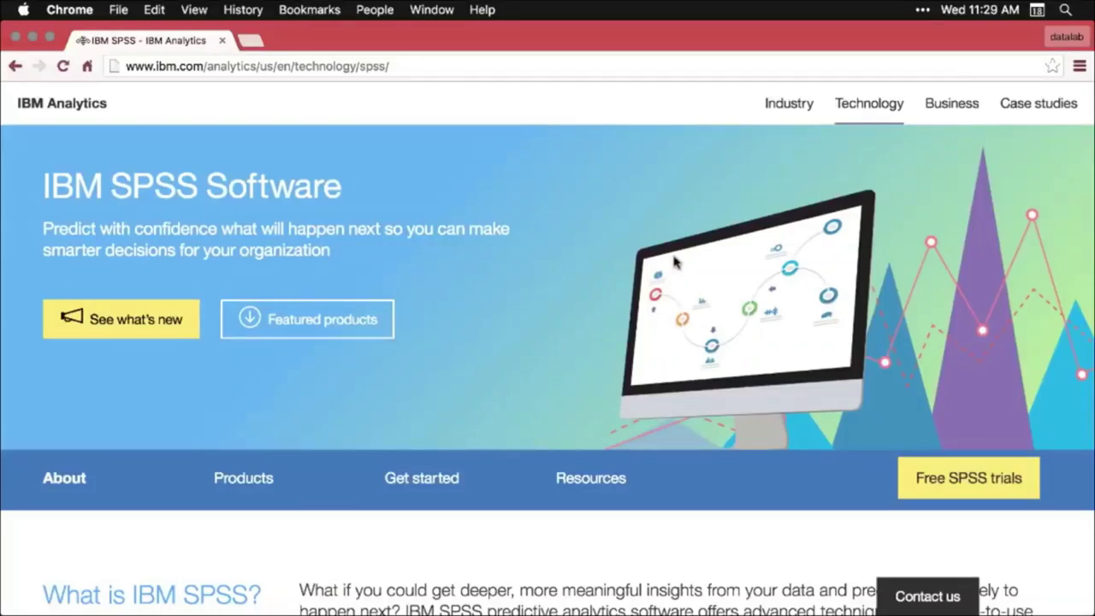
Look over the IBM SPSS Software web page down to its overview of analytics capabilities
{"action": "scroll", "coordinate": [675, 261], "scroll_direction": "down", "scroll_amount": 3}
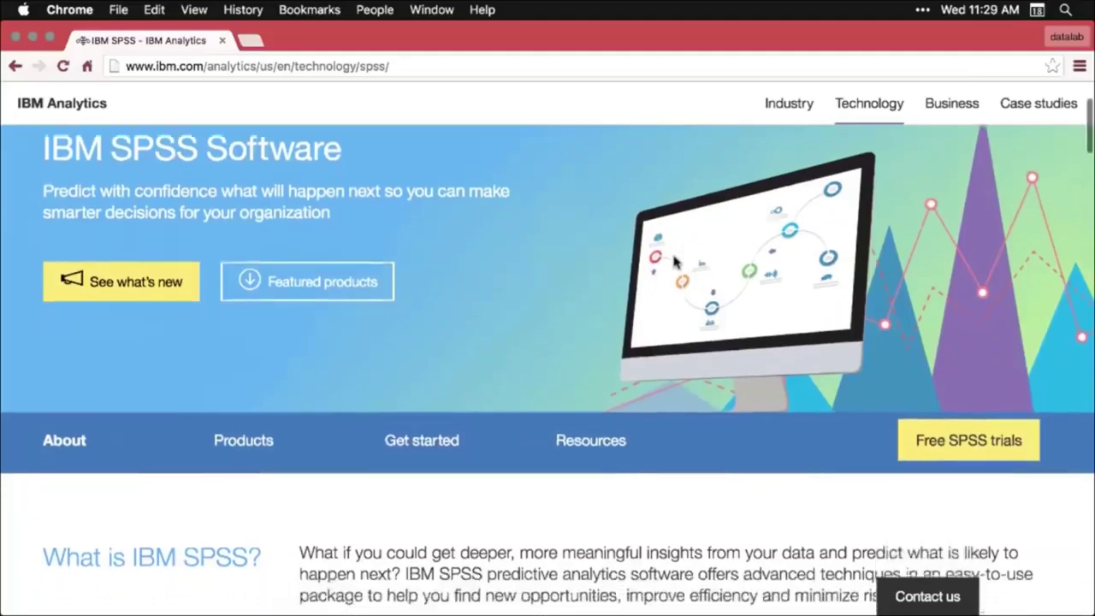
{"action": "scroll", "coordinate": [674, 261], "scroll_direction": "down", "scroll_amount": 6}
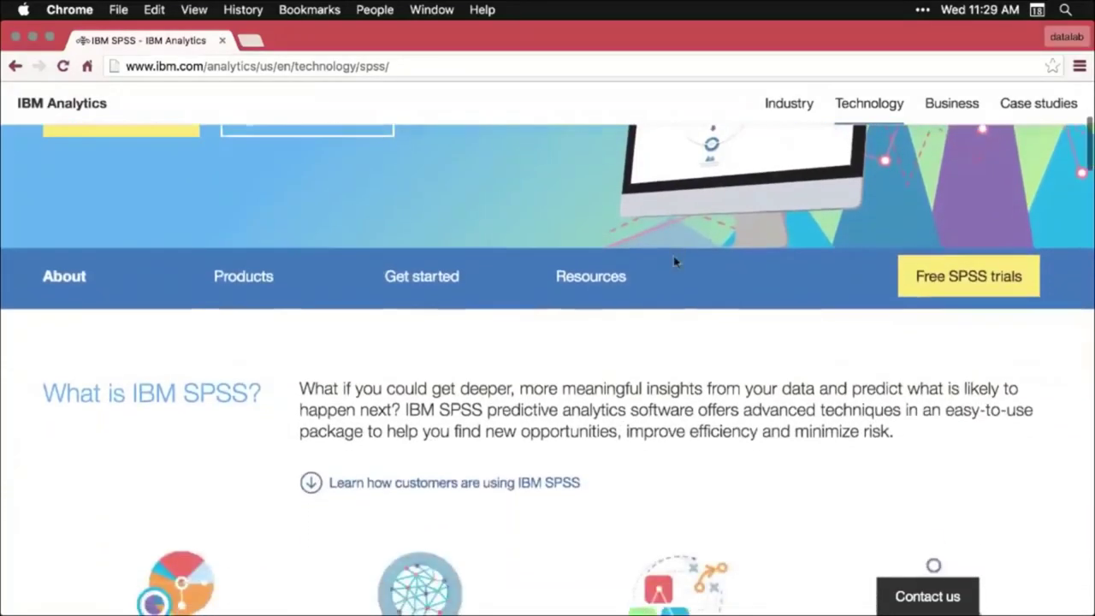
{"action": "scroll", "coordinate": [674, 261], "scroll_direction": "down", "scroll_amount": 3}
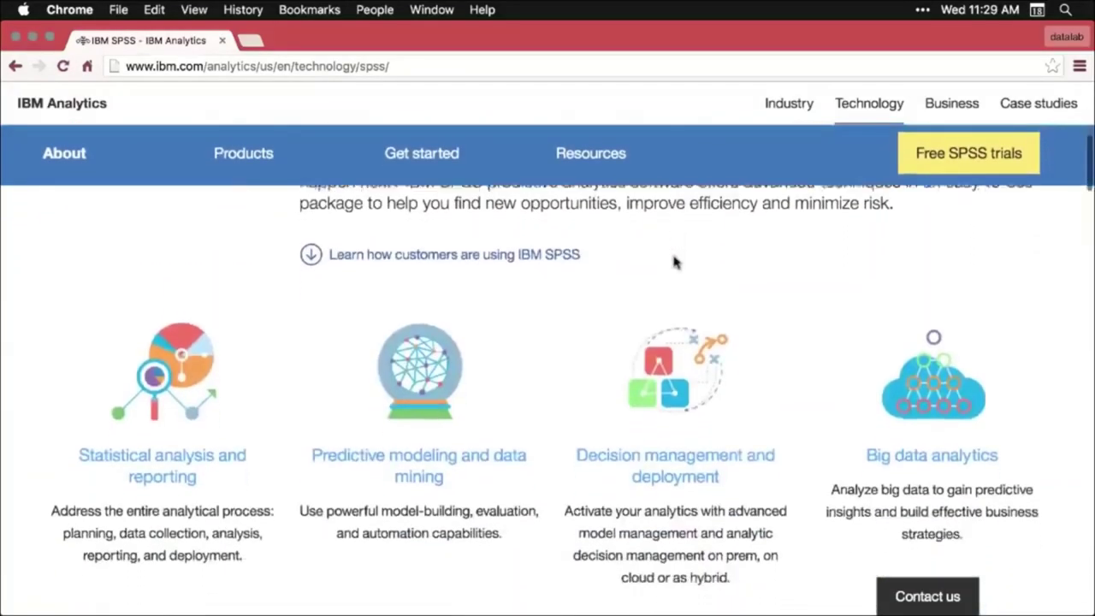
{"action": "scroll", "coordinate": [674, 261], "scroll_direction": "down", "scroll_amount": 1}
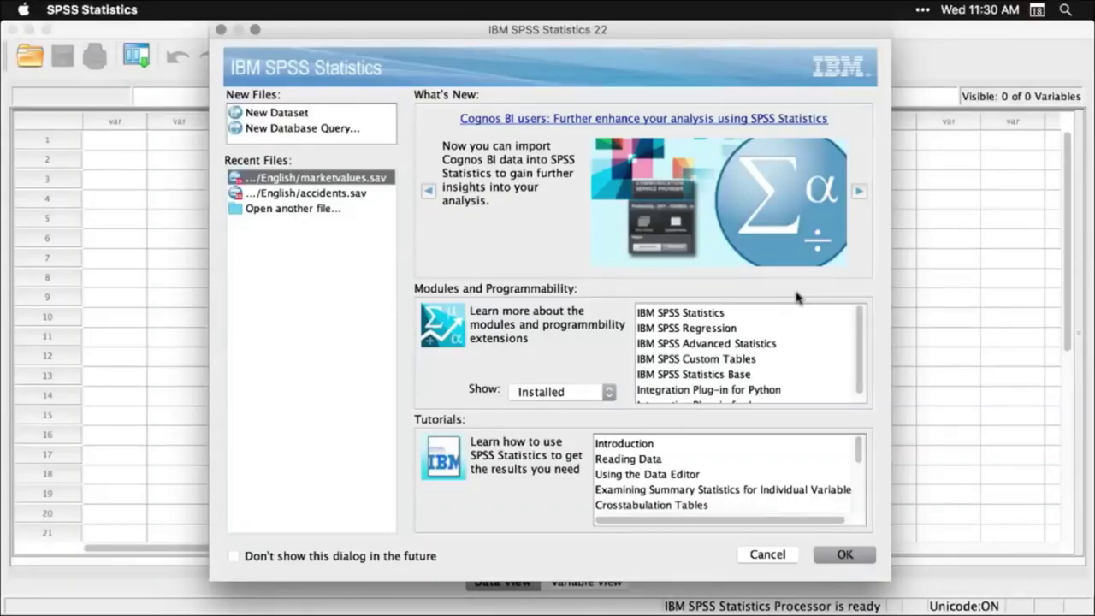
Dismiss the SPSS Statistics start dialog, open marketvalues.sav from the Samples/English folder via Path Finder, and look through its rows
{"action": "left_click", "coordinate": [768, 555]}
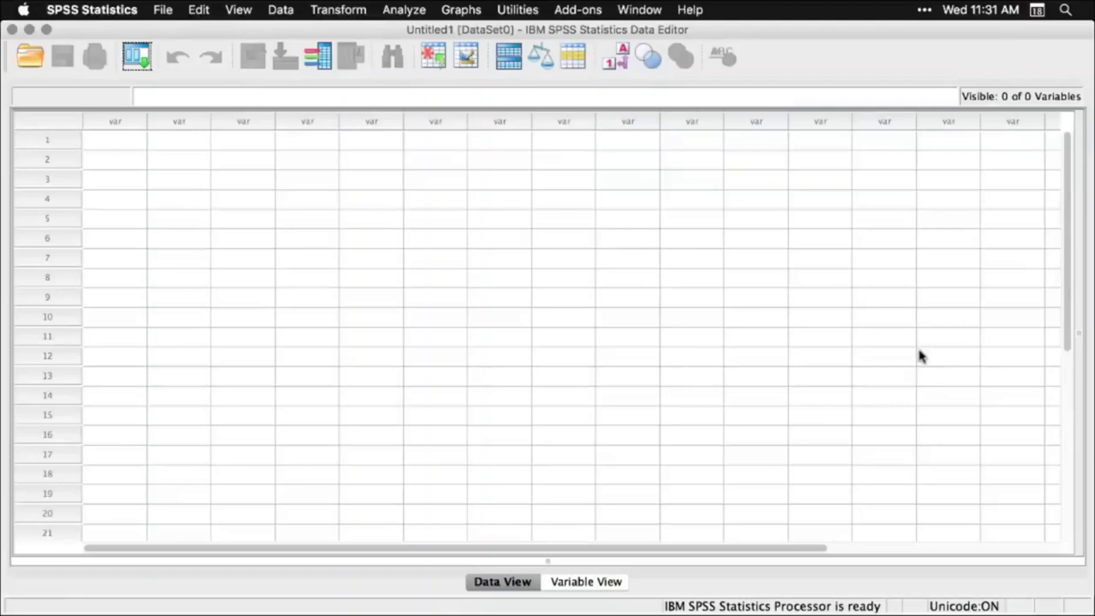
{"action": "key", "text": "super+Tab"}
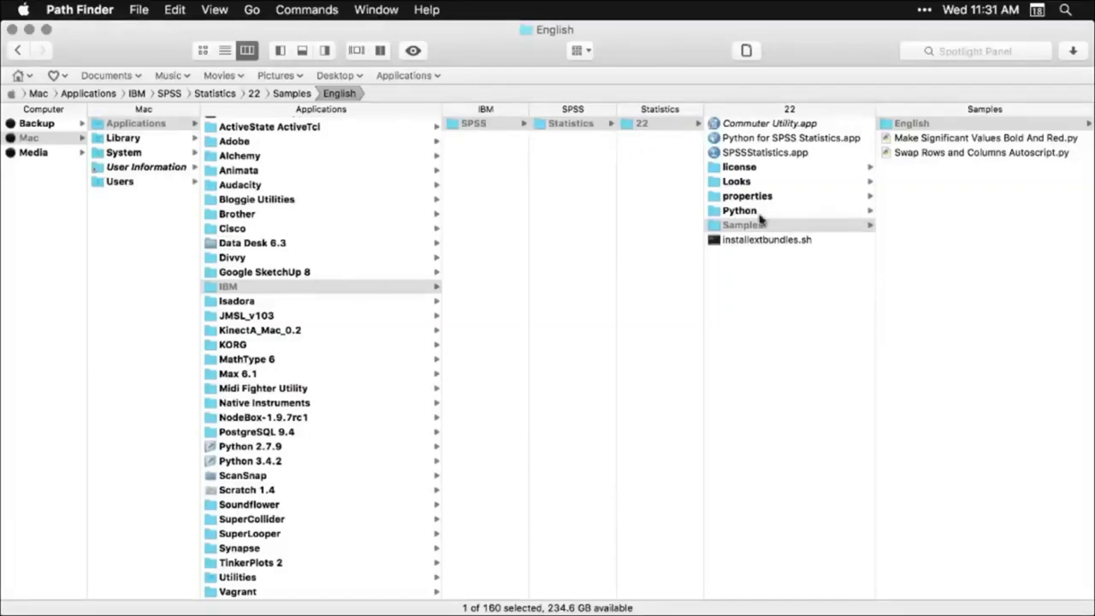
{"action": "left_click", "coordinate": [986, 127]}
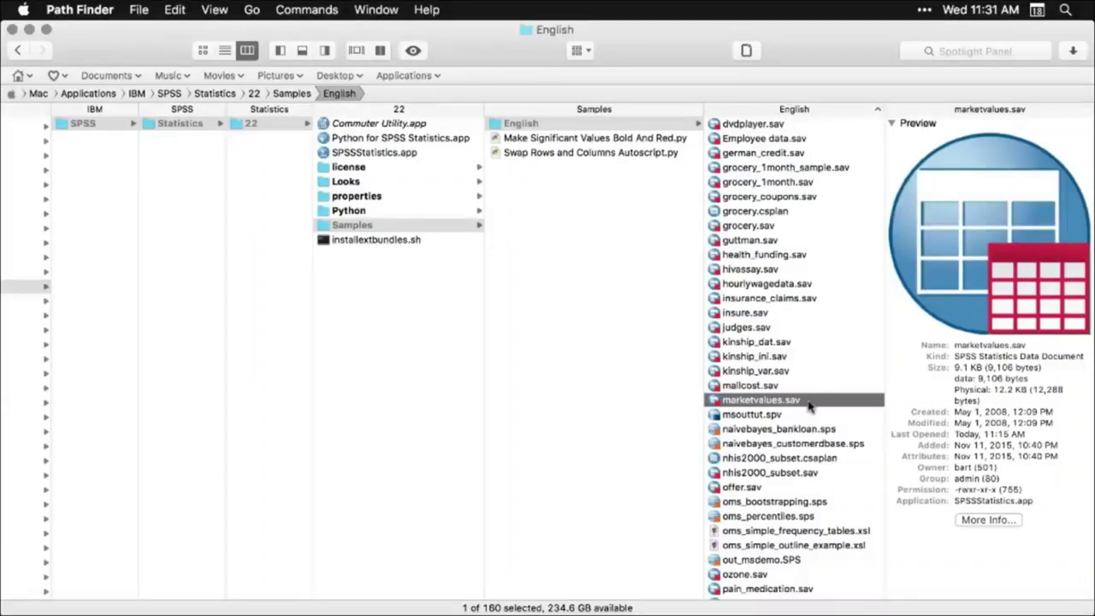
{"action": "double_click", "coordinate": [716, 402]}
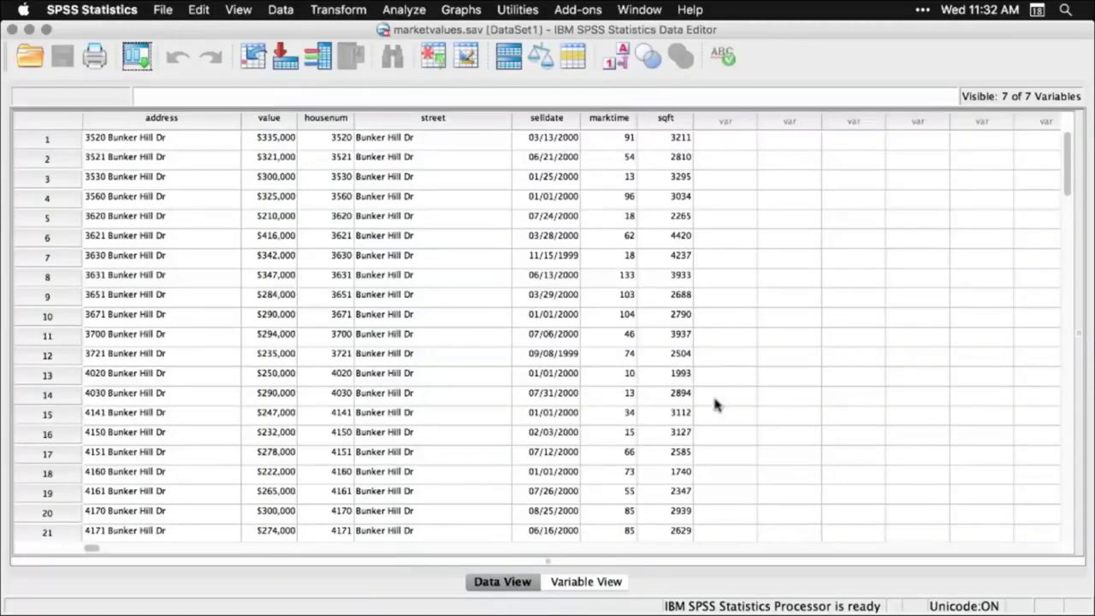
{"action": "scroll", "coordinate": [717, 405], "scroll_direction": "down", "scroll_amount": 10}
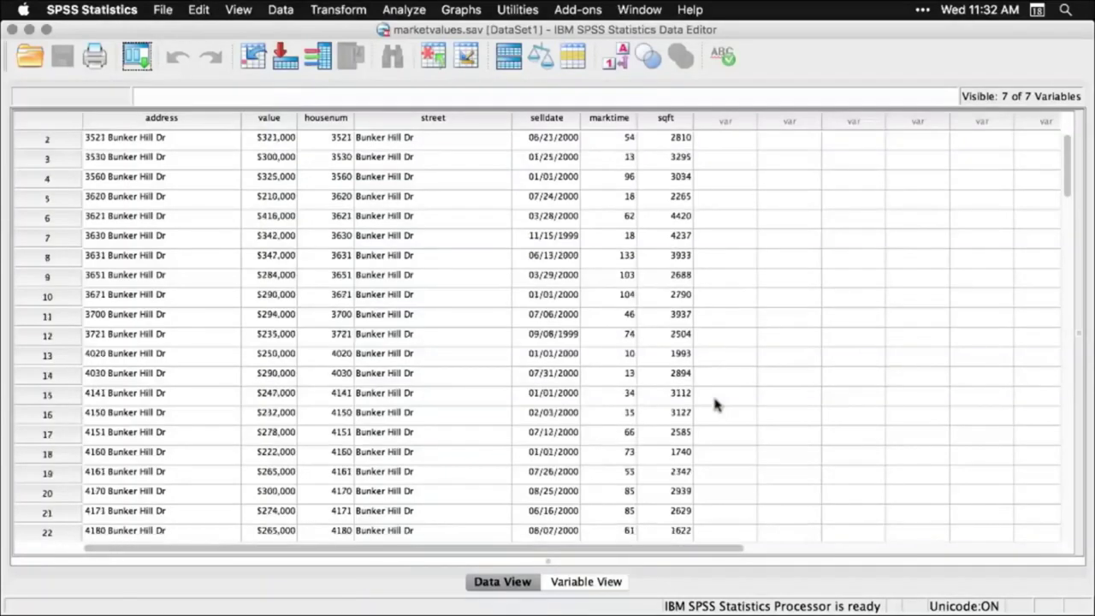
{"action": "scroll", "coordinate": [715, 402], "scroll_direction": "down", "scroll_amount": 15}
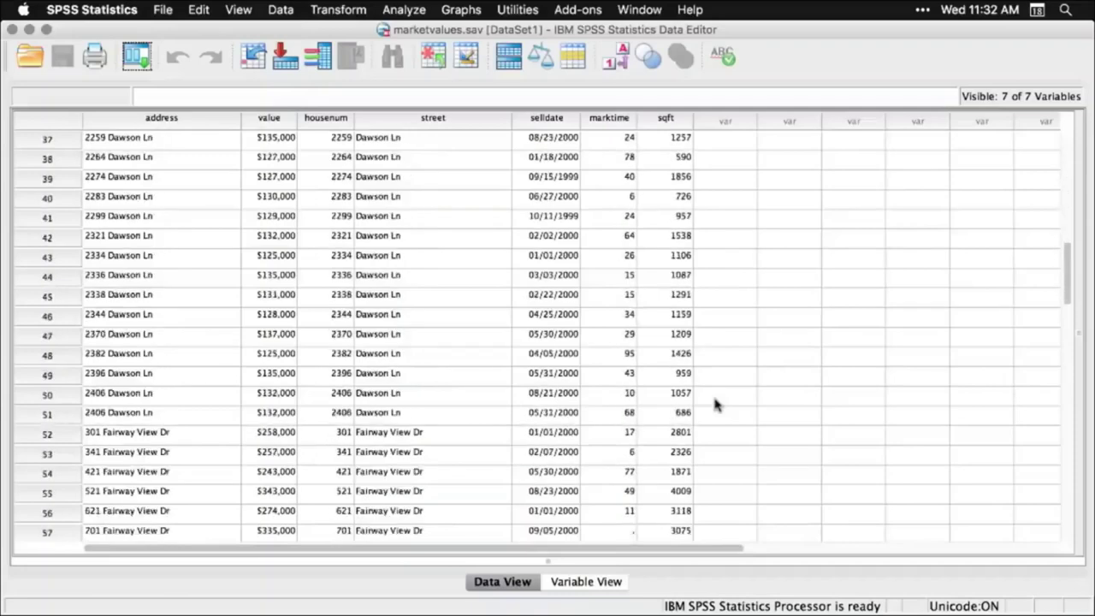
{"action": "scroll", "coordinate": [717, 405], "scroll_direction": "up", "scroll_amount": 20}
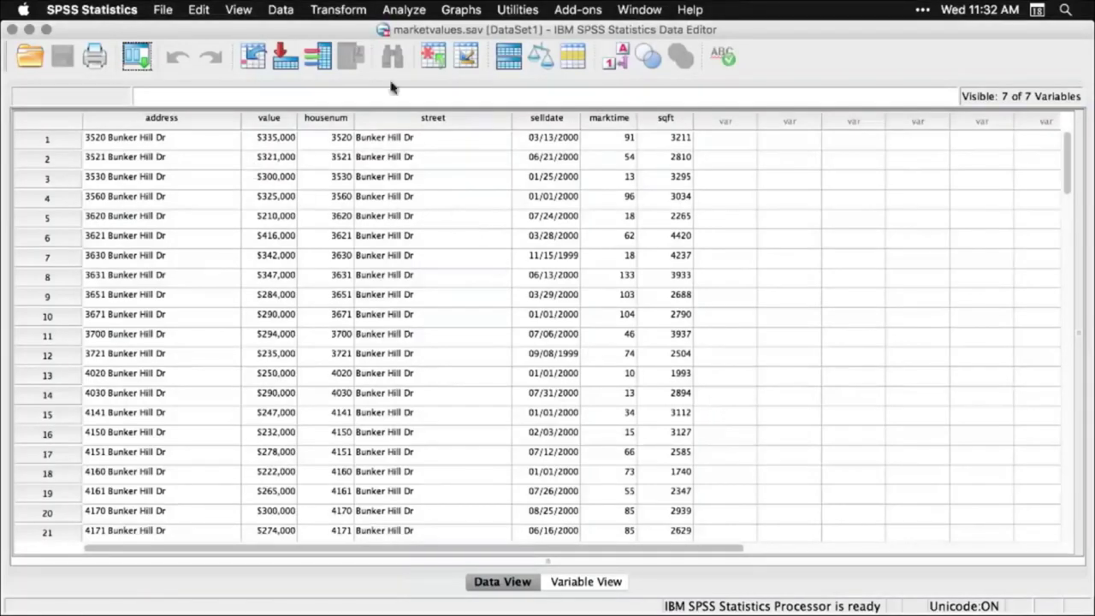
Create a legacy histogram of Purchase Price [value] with a normal curve and view its output
{"action": "left_click", "coordinate": [466, 11]}
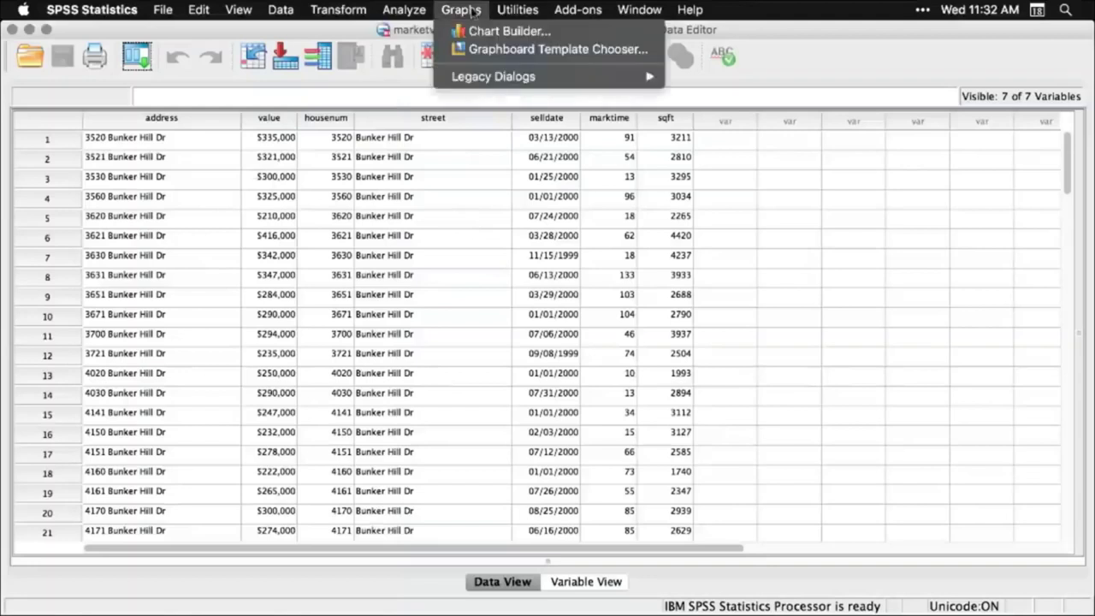
{"action": "mouse_move", "coordinate": [486, 77]}
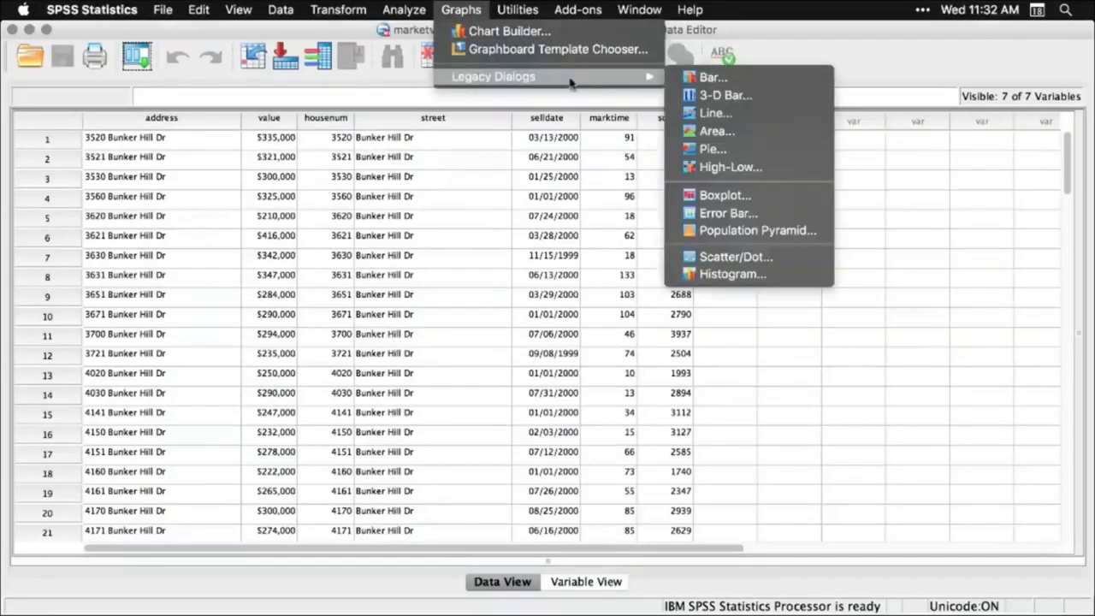
{"action": "left_click", "coordinate": [717, 274]}
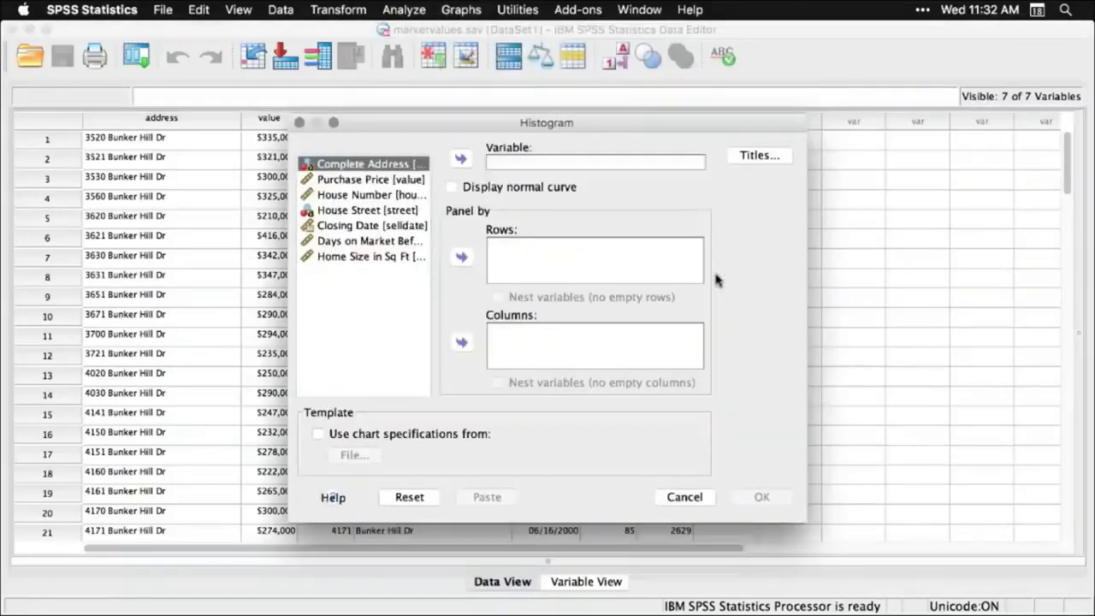
{"action": "left_click", "coordinate": [392, 182]}
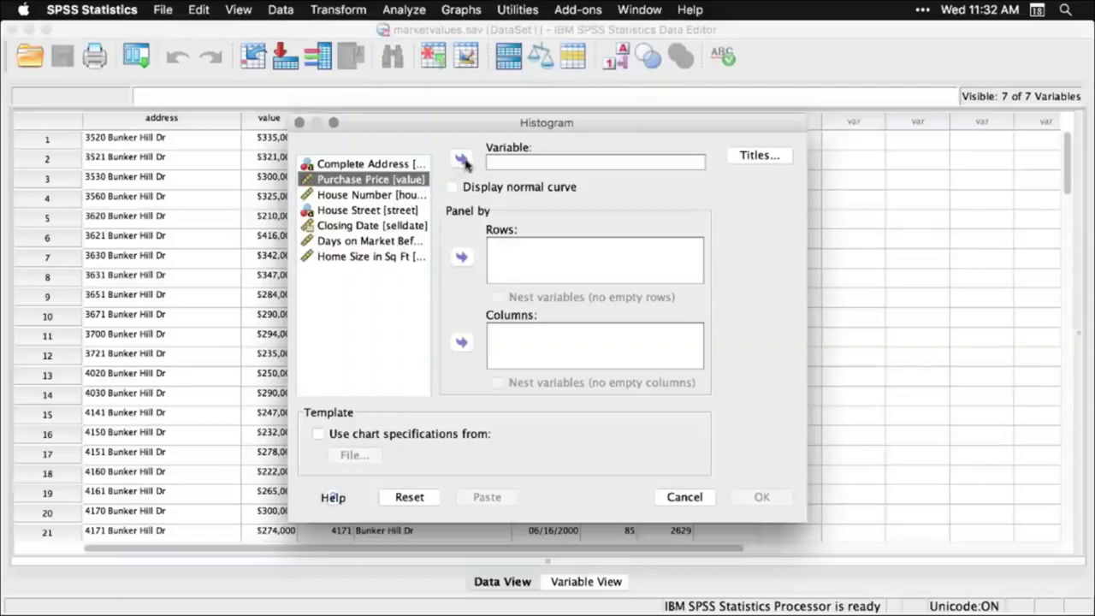
{"action": "left_click", "coordinate": [462, 160]}
{"action": "left_click", "coordinate": [452, 186]}
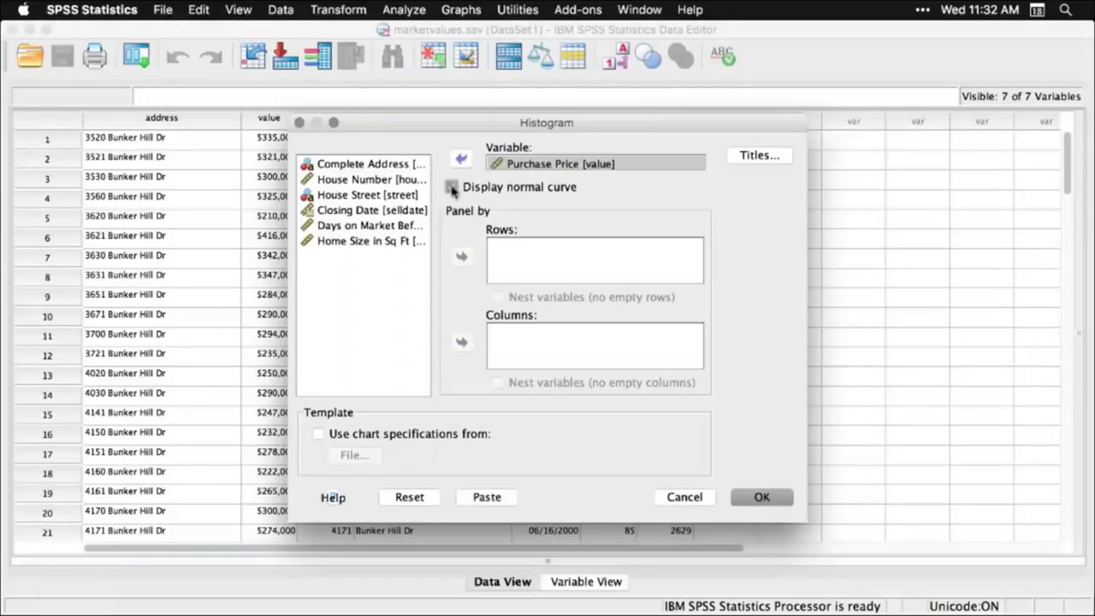
{"action": "left_click", "coordinate": [764, 498]}
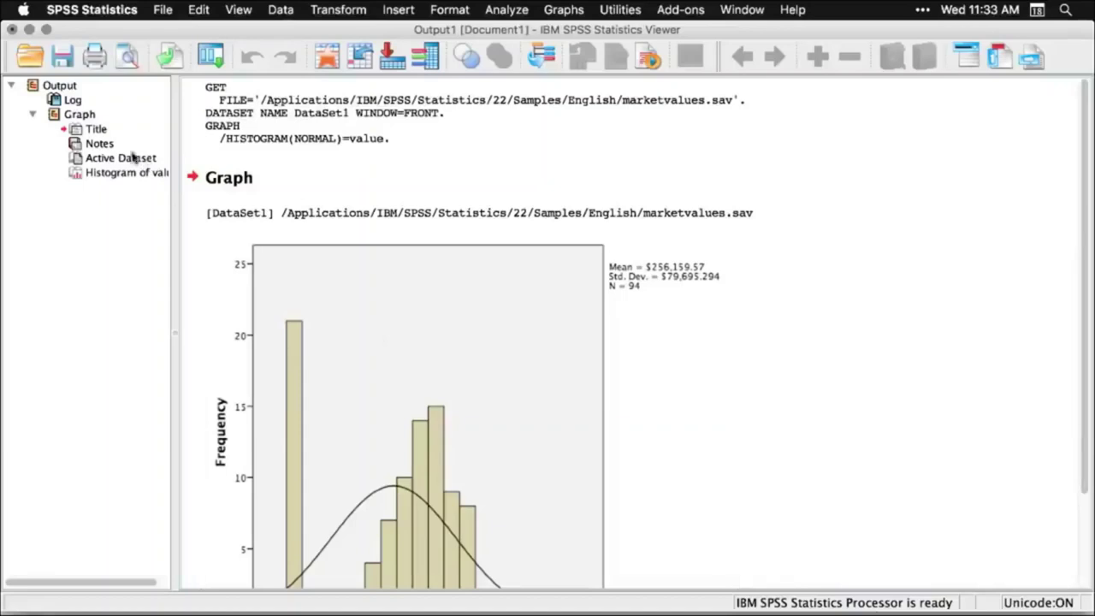
{"action": "scroll", "coordinate": [111, 147], "scroll_direction": "right", "scroll_amount": 1}
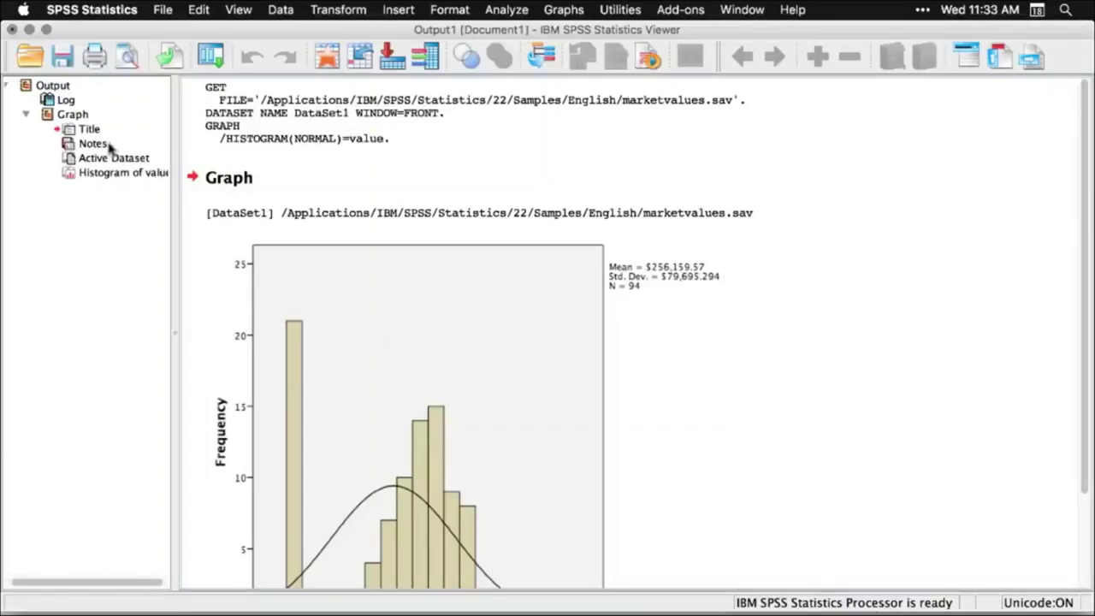
Examine the logged commands and the whole Purchase Price histogram with its normal curve in the output
{"action": "left_click", "coordinate": [534, 212]}
{"action": "key", "text": "Up"}
{"action": "key", "text": "Up"}
{"action": "key", "text": "Up"}
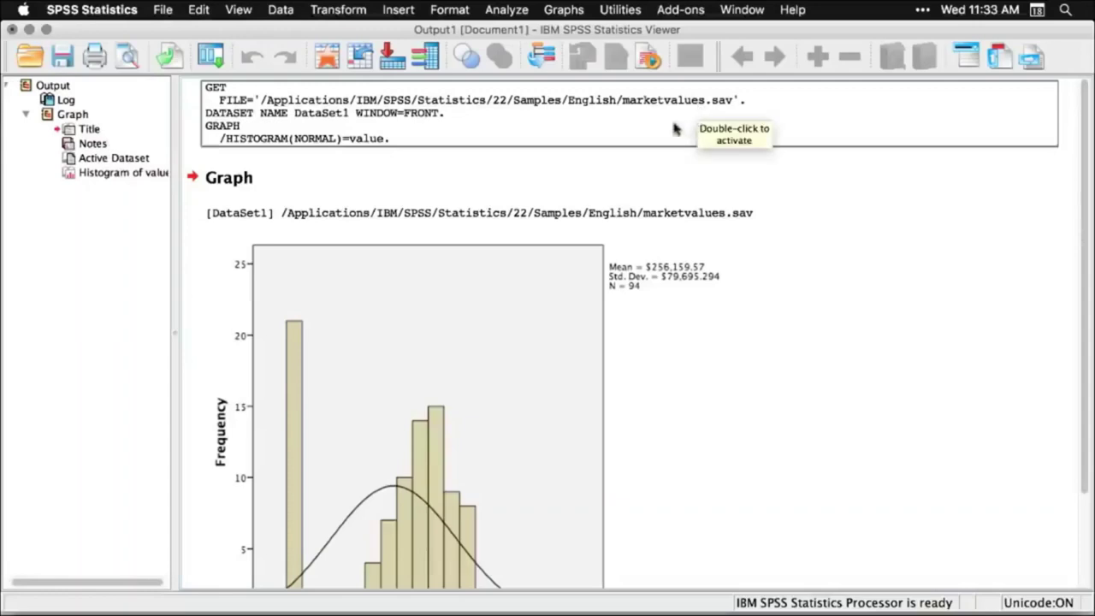
{"action": "left_click", "coordinate": [691, 176]}
{"action": "scroll", "coordinate": [755, 313], "scroll_direction": "down", "scroll_amount": 3}
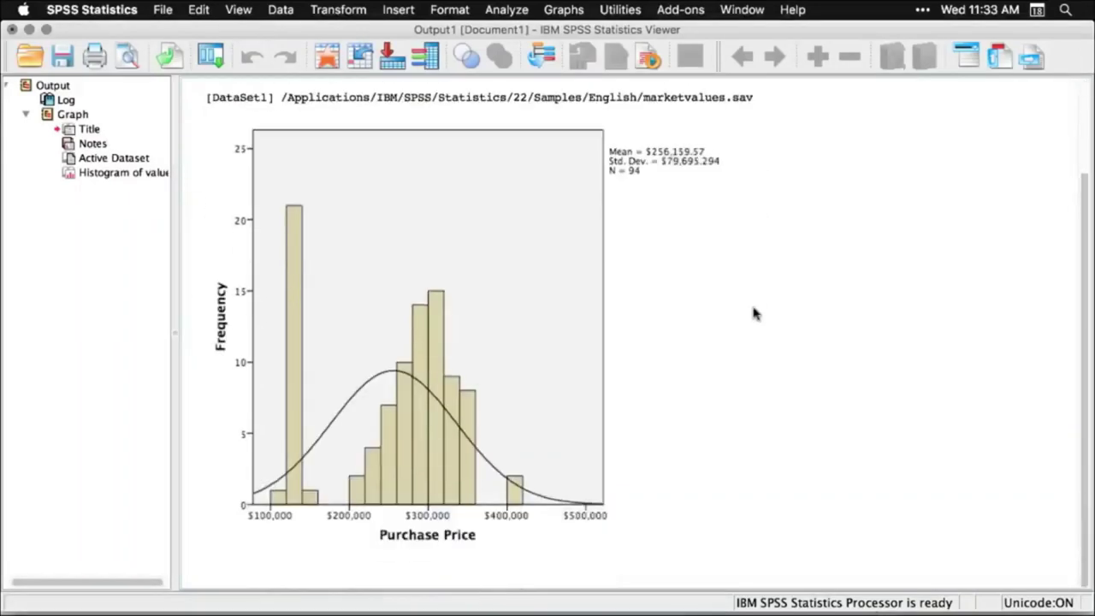
{"action": "left_click", "coordinate": [566, 259]}
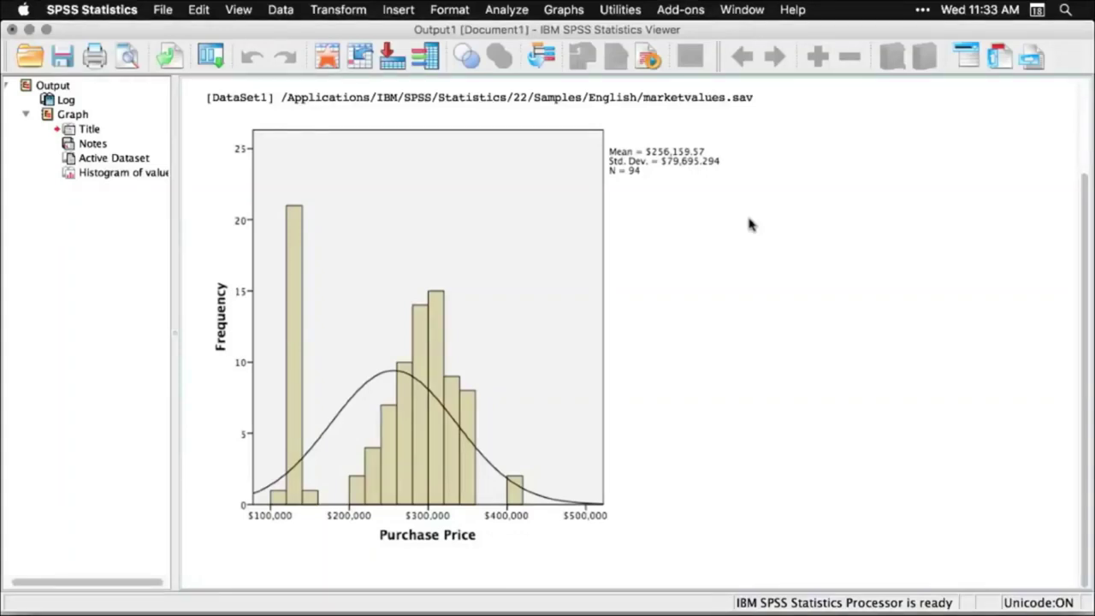
Return to the marketvalues.sav data and run Explore with Purchase Price as the dependent variable, displaying both statistics and plots
{"action": "key", "text": "super+grave"}
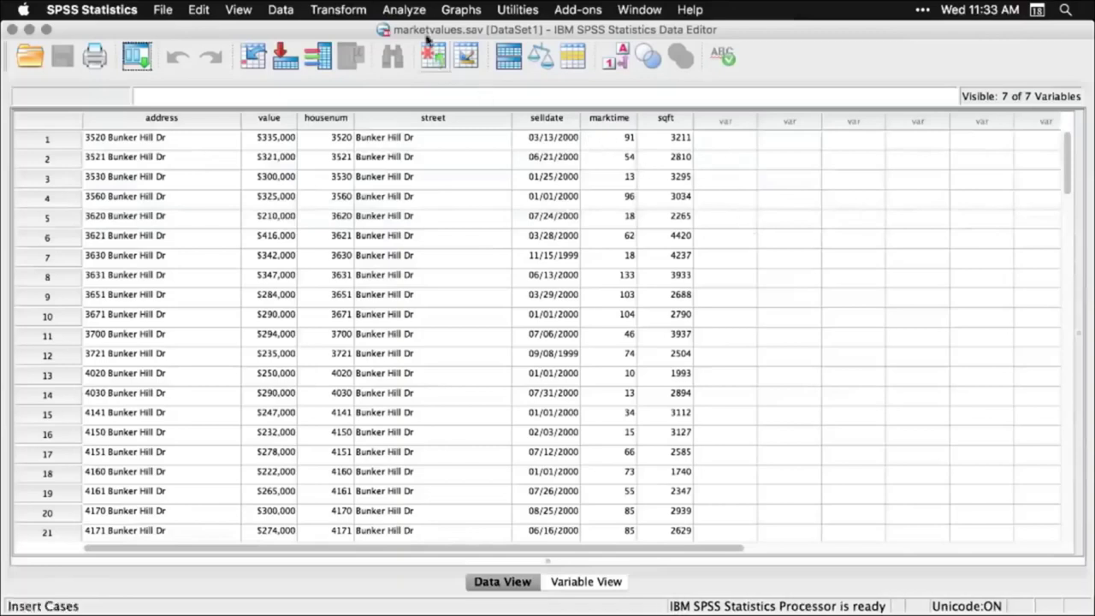
{"action": "left_click", "coordinate": [406, 10]}
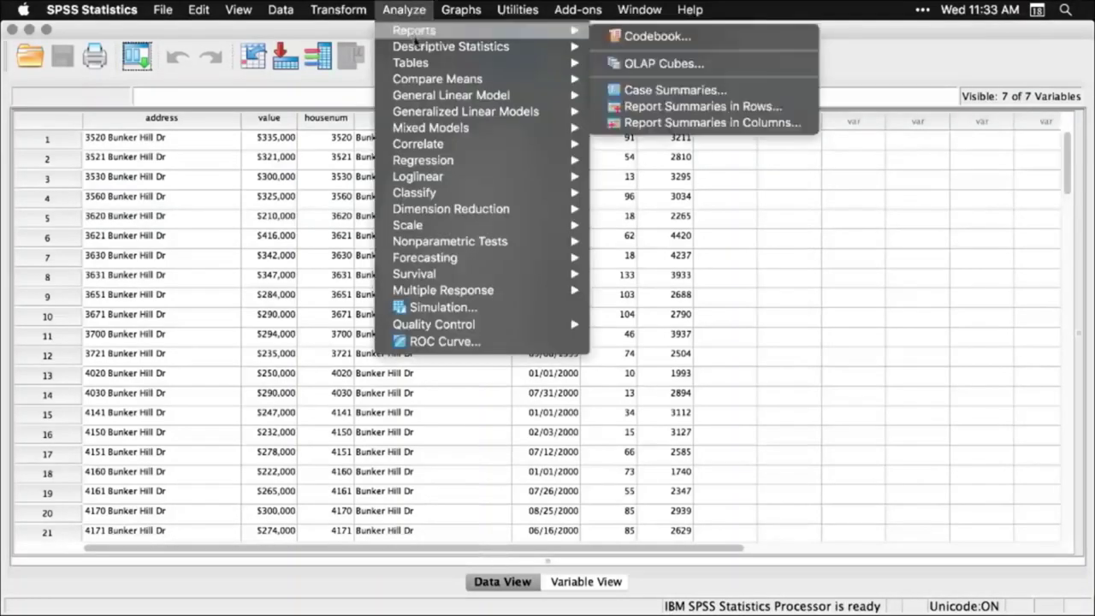
{"action": "mouse_move", "coordinate": [416, 49]}
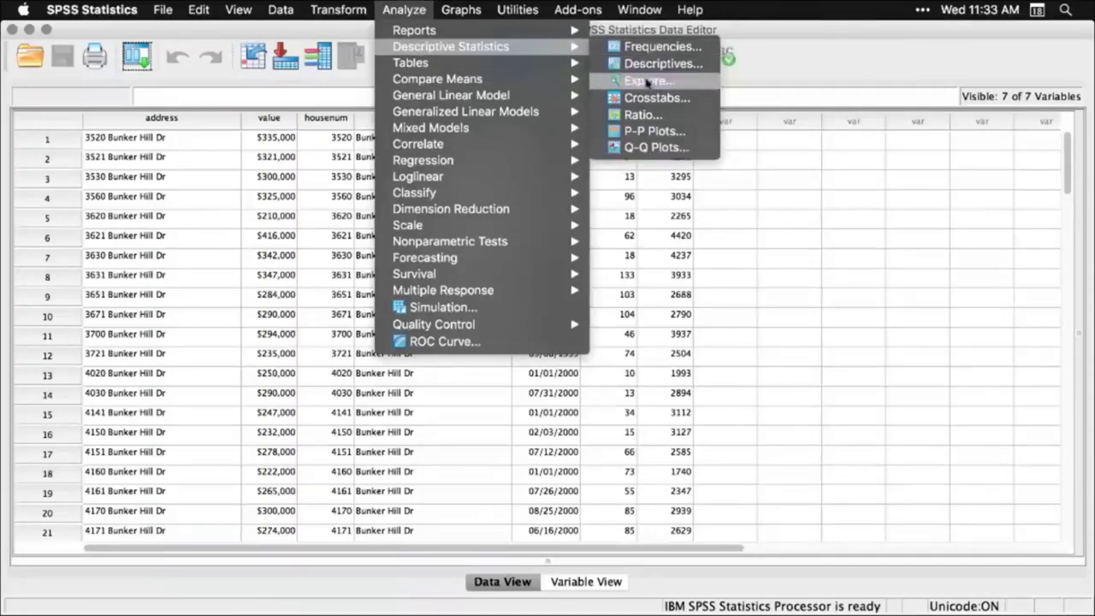
{"action": "left_click", "coordinate": [647, 81]}
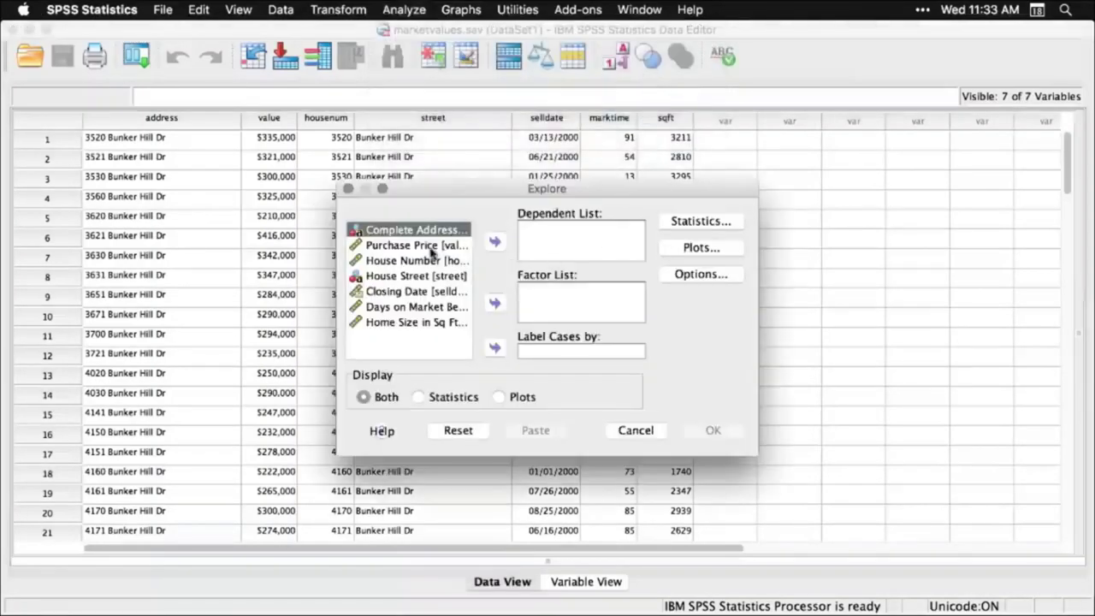
{"action": "left_click", "coordinate": [431, 246]}
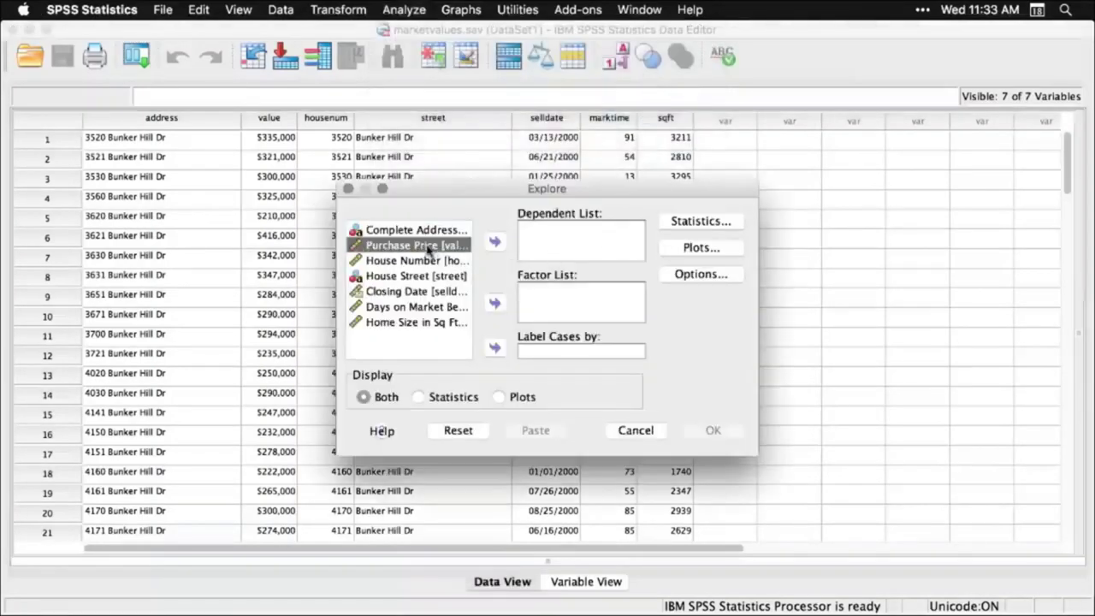
{"action": "left_click", "coordinate": [492, 244]}
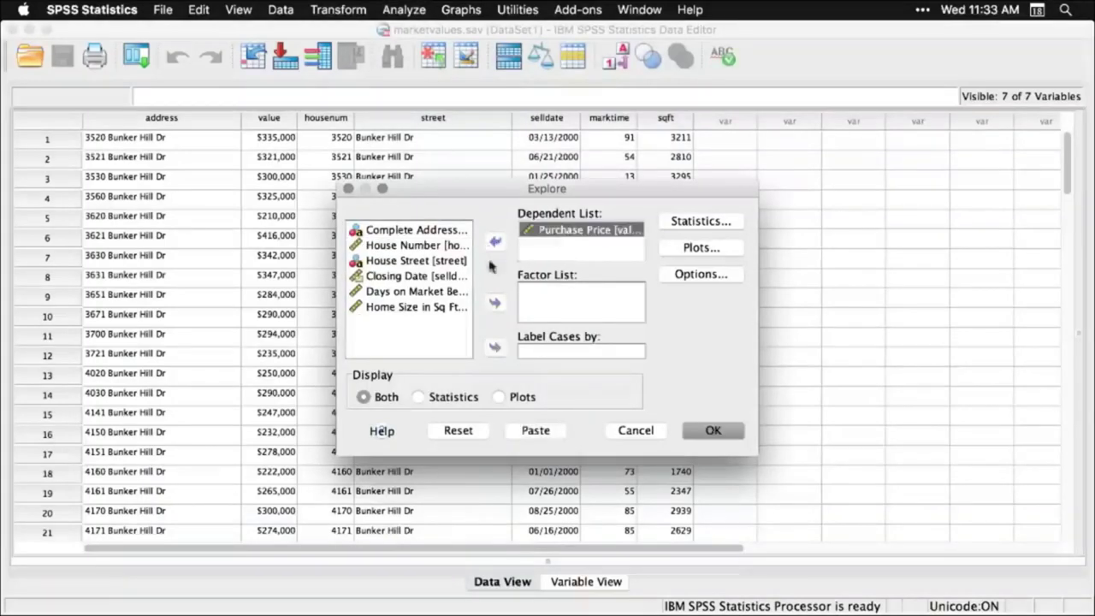
{"action": "left_click", "coordinate": [713, 432]}
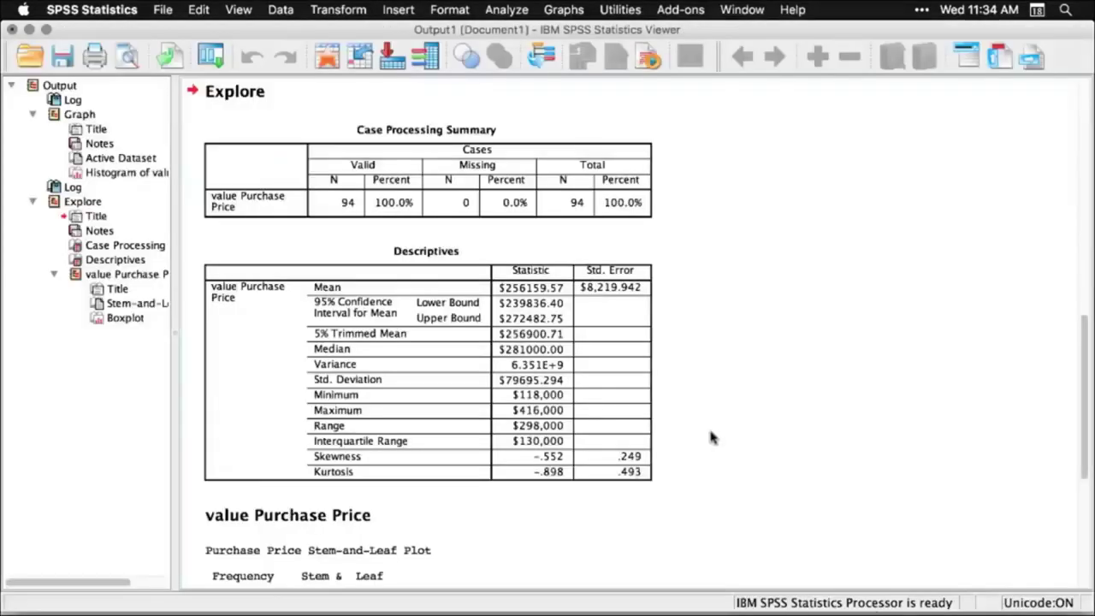
Examine the Explore output for Purchase Price, including its syntax log, descriptives table, stem-and-leaf plot and boxplot, alongside the earlier histogram
{"action": "scroll", "coordinate": [710, 437], "scroll_direction": "up", "scroll_amount": 10}
{"action": "scroll", "coordinate": [710, 437], "scroll_direction": "down", "scroll_amount": 5}
{"action": "scroll", "coordinate": [710, 437], "scroll_direction": "down", "scroll_amount": 6}
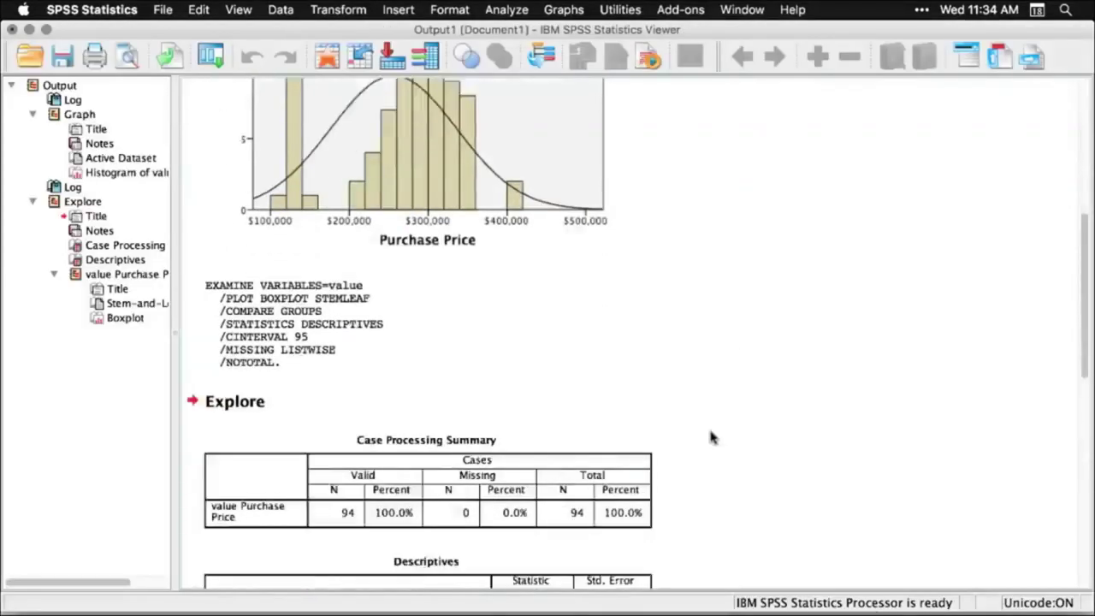
{"action": "scroll", "coordinate": [710, 437], "scroll_direction": "down", "scroll_amount": 3}
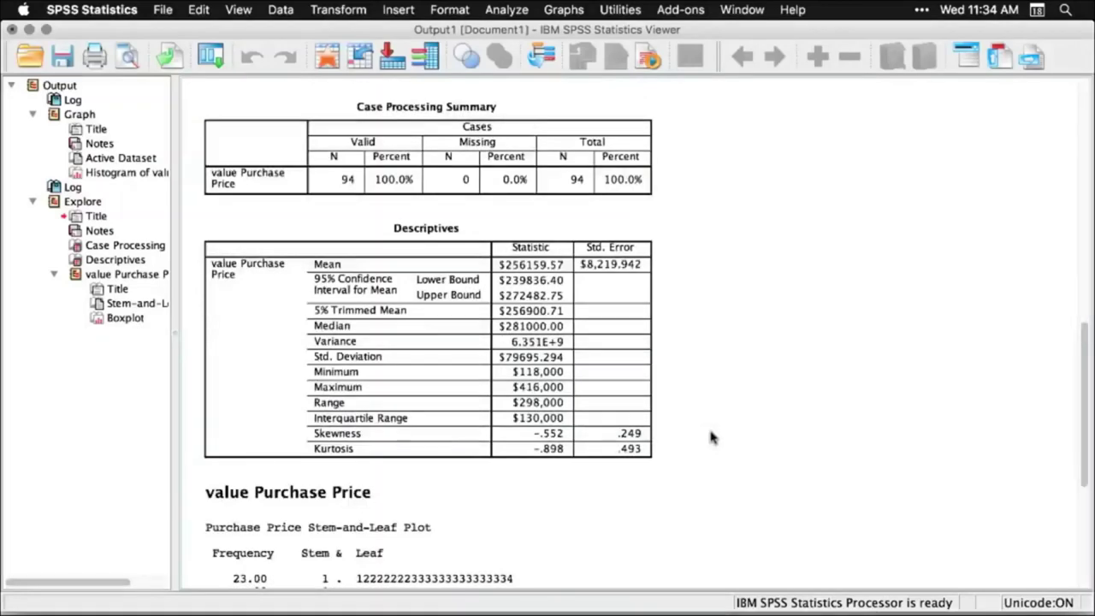
{"action": "scroll", "coordinate": [694, 207], "scroll_direction": "down", "scroll_amount": 10}
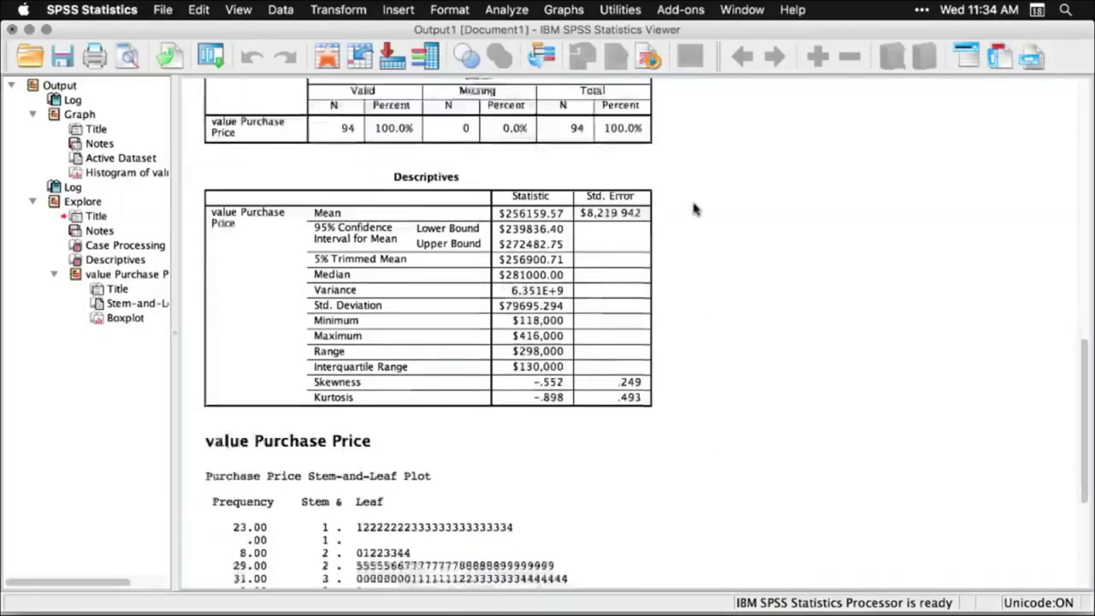
{"action": "scroll", "coordinate": [693, 208], "scroll_direction": "down", "scroll_amount": 8}
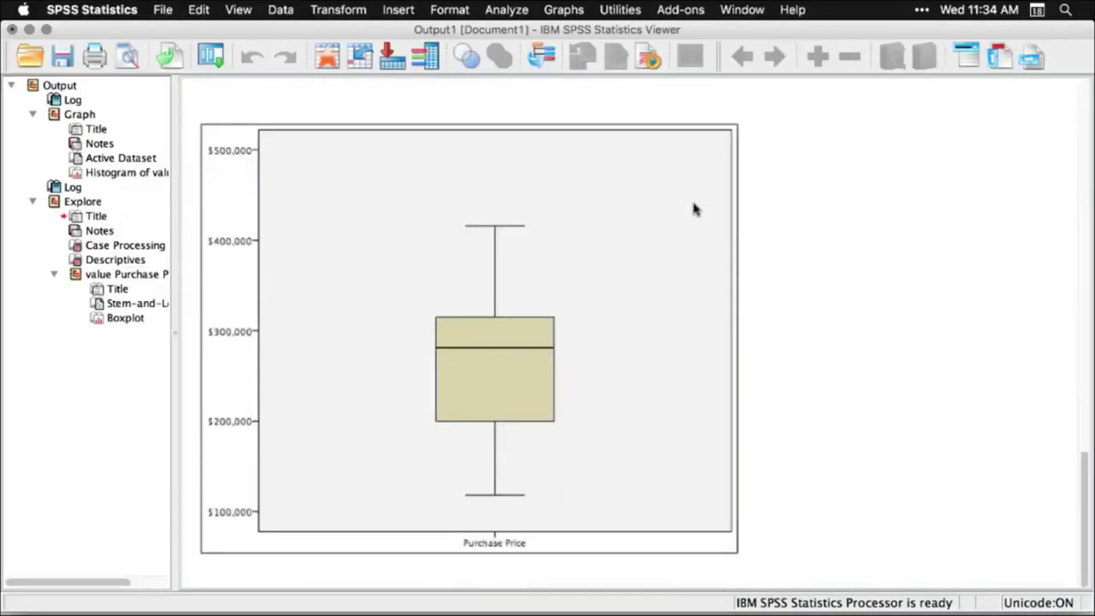
{"action": "left_click", "coordinate": [910, 302]}
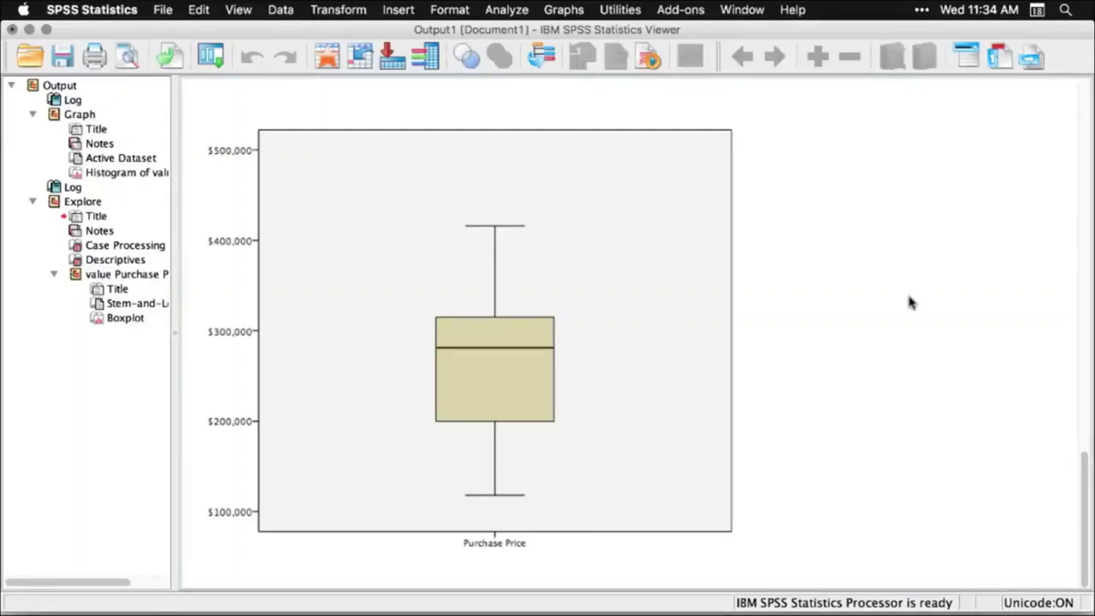
{"action": "scroll", "coordinate": [909, 302], "scroll_direction": "up", "scroll_amount": 10}
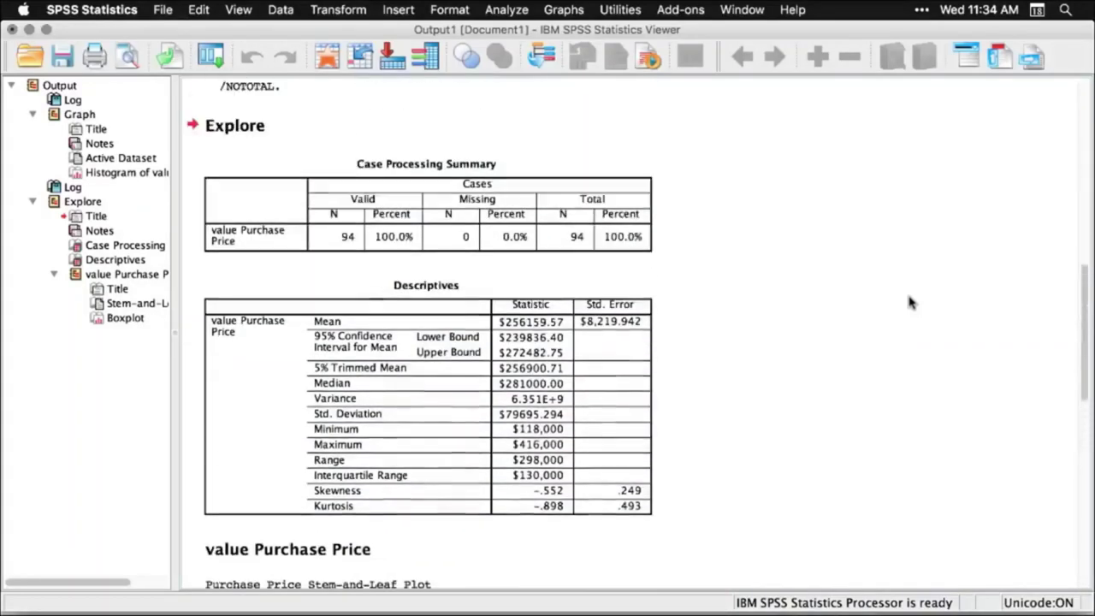
{"action": "scroll", "coordinate": [909, 302], "scroll_direction": "up", "scroll_amount": 10}
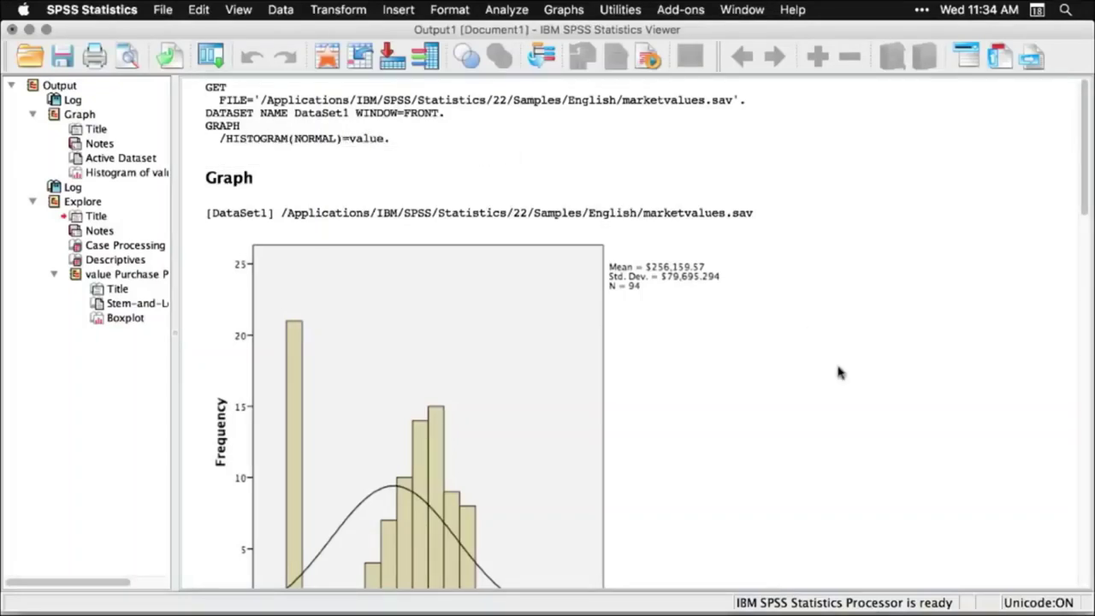
{"action": "scroll", "coordinate": [835, 362], "scroll_direction": "down", "scroll_amount": 10}
{"action": "scroll", "coordinate": [836, 361], "scroll_direction": "up", "scroll_amount": 5}
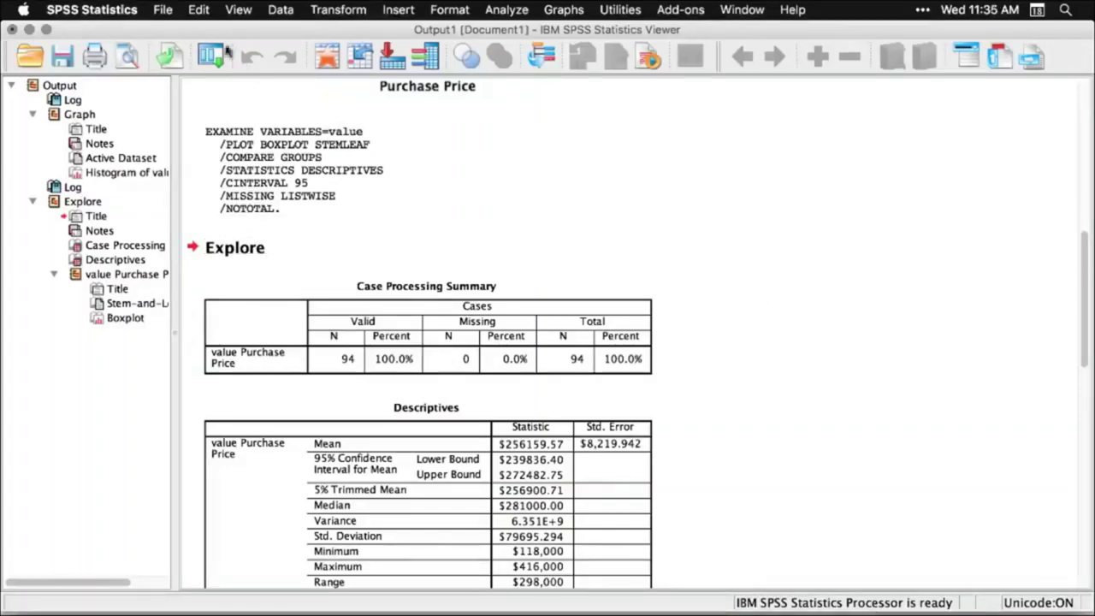
Create a new syntax document and collapse its lower message pane to enlarge the editing area
{"action": "left_click", "coordinate": [164, 12]}
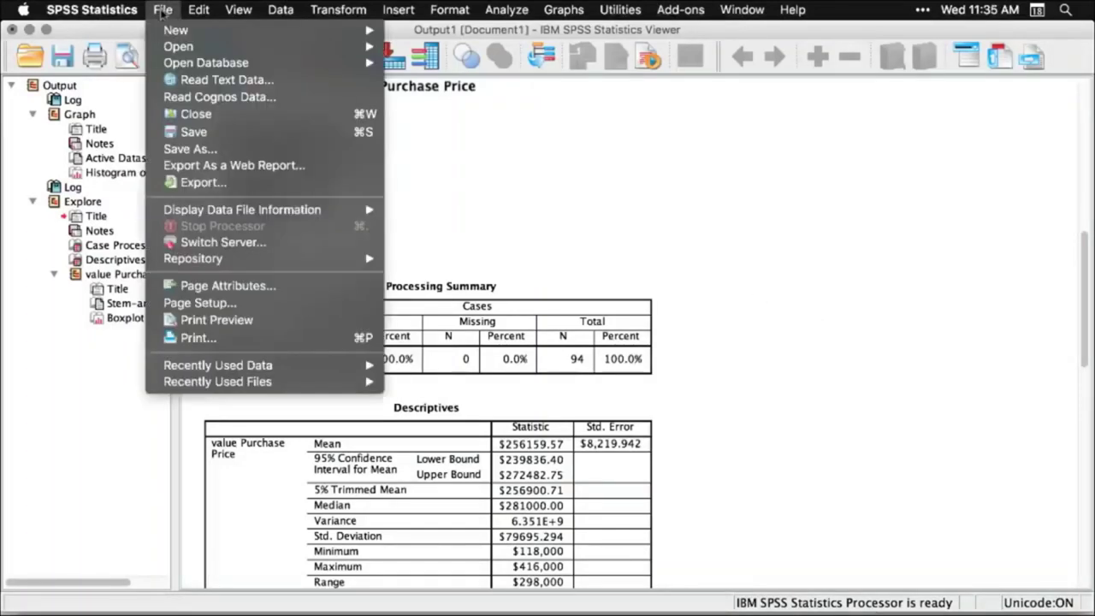
{"action": "mouse_move", "coordinate": [168, 30]}
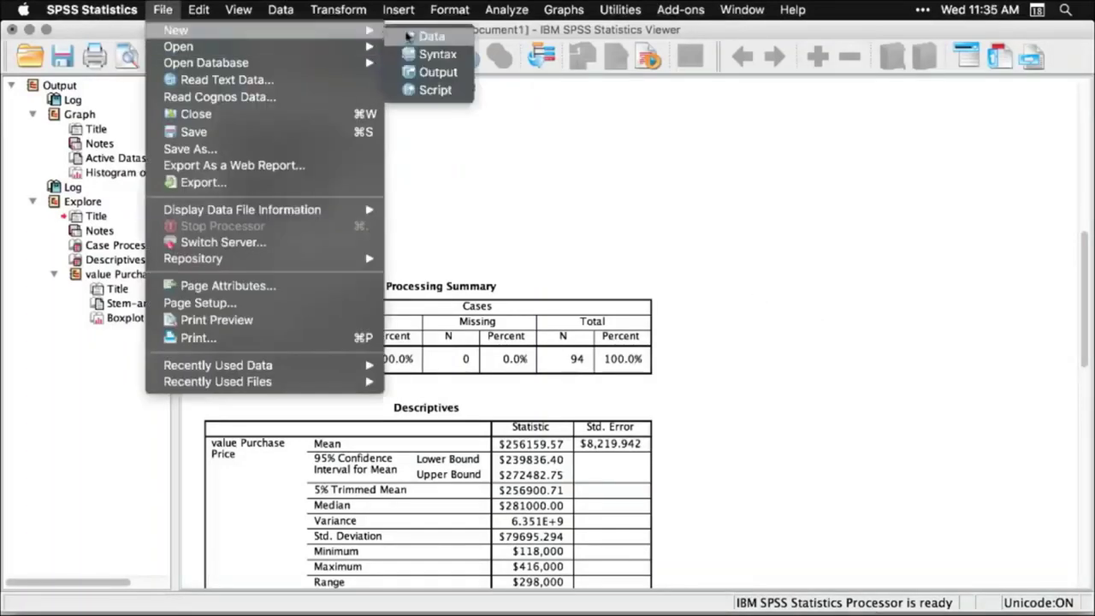
{"action": "left_click", "coordinate": [427, 56]}
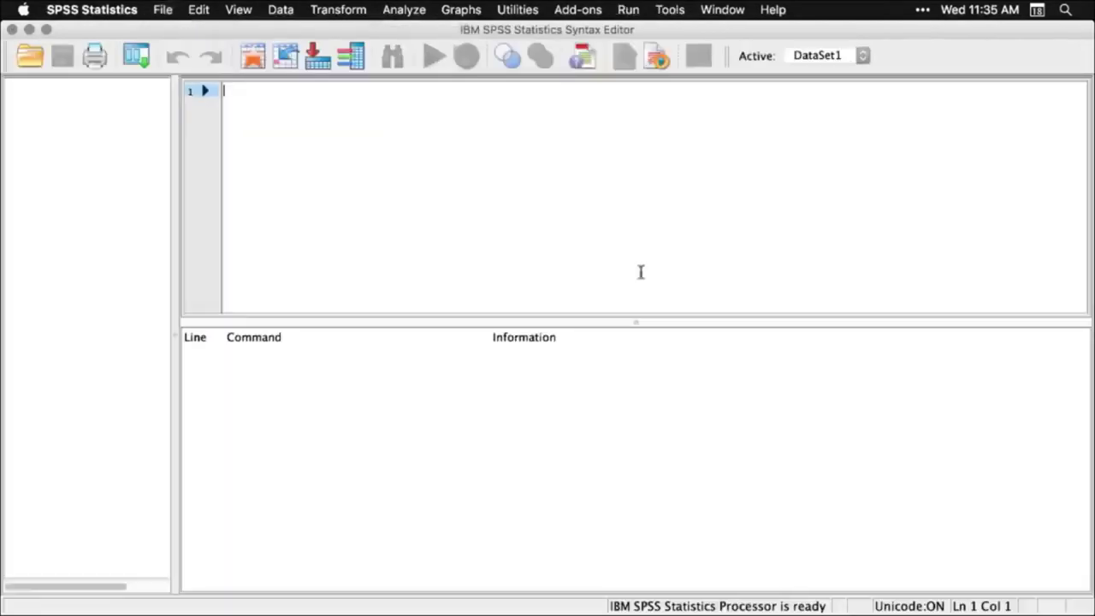
{"action": "double_click", "coordinate": [632, 319]}
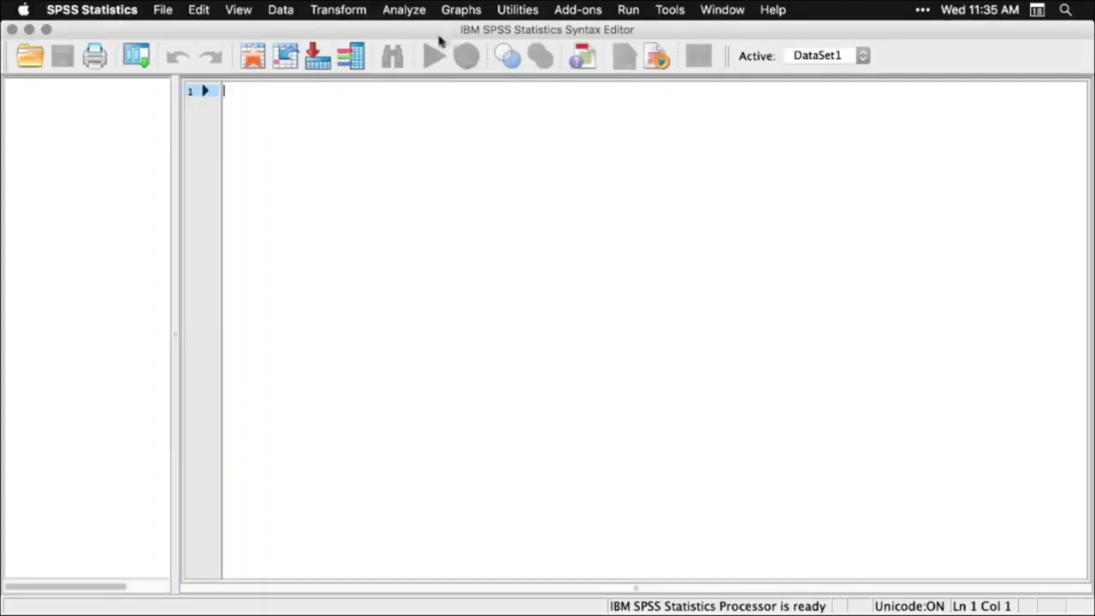
Paste the Explore command for Purchase Price into the syntax document, keeping its existing settings
{"action": "left_click", "coordinate": [421, 12]}
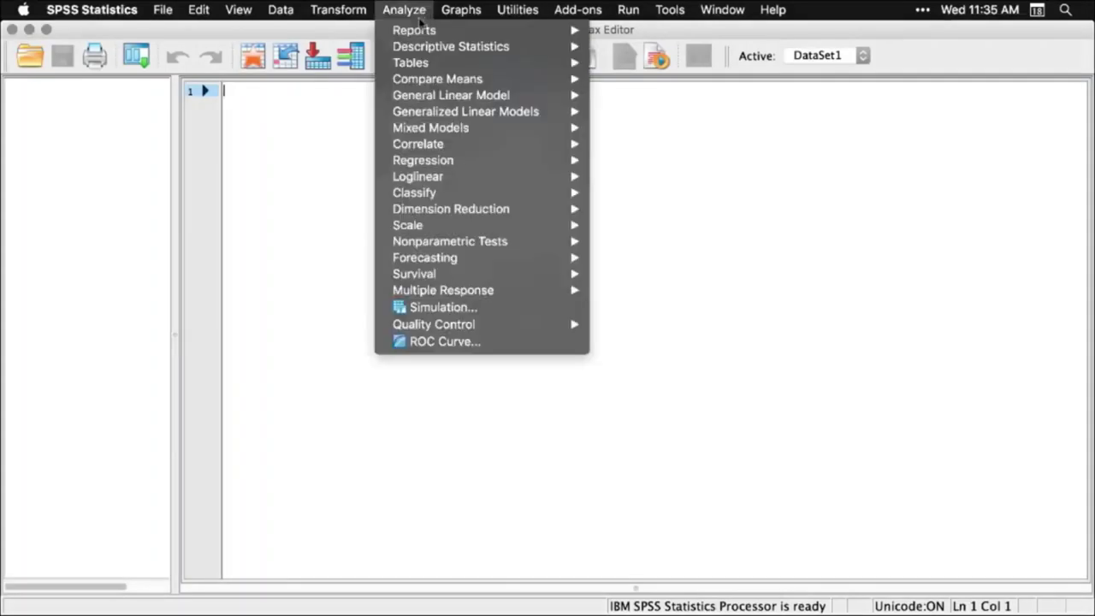
{"action": "mouse_move", "coordinate": [421, 47]}
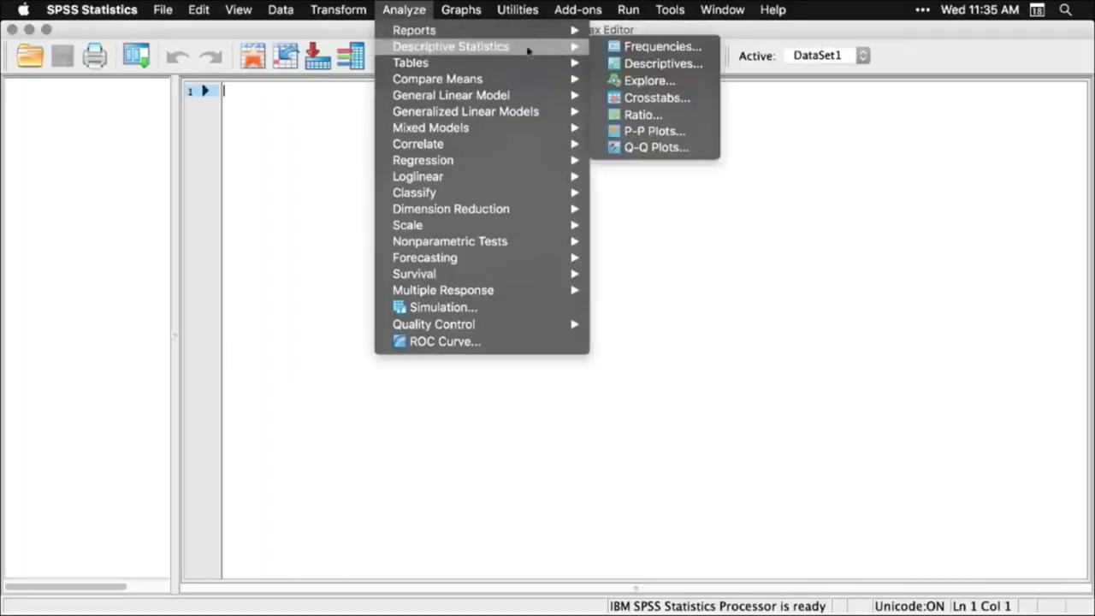
{"action": "left_click", "coordinate": [651, 84]}
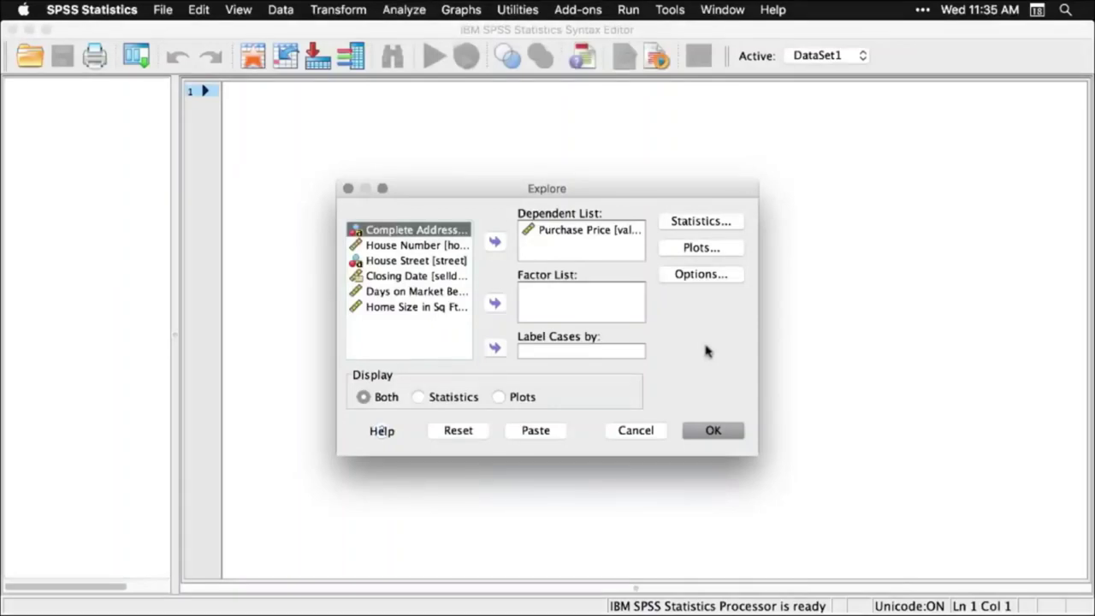
{"action": "left_click", "coordinate": [537, 430]}
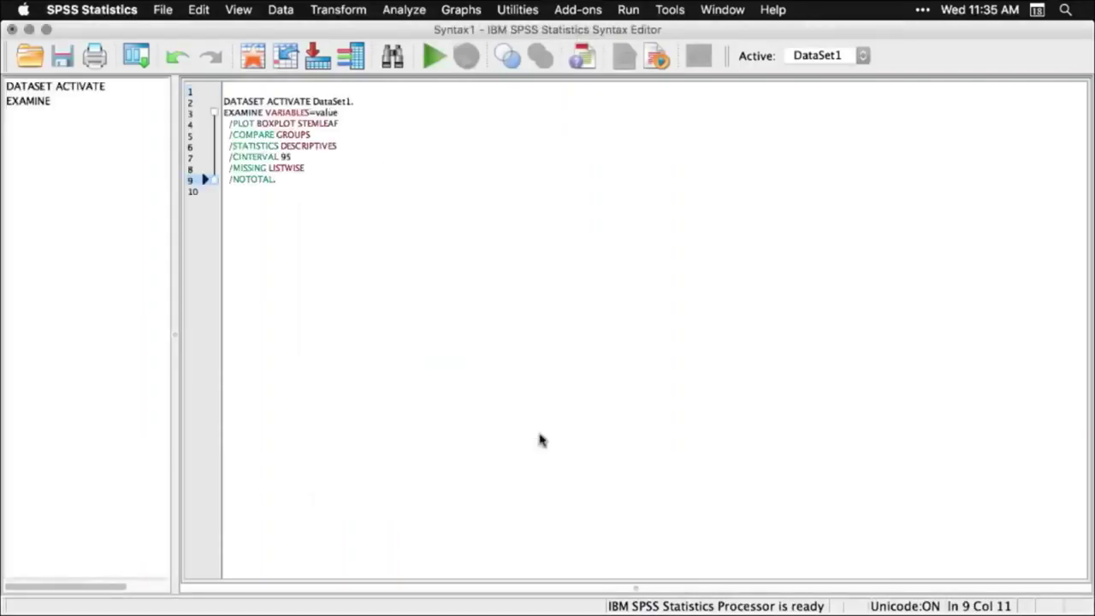
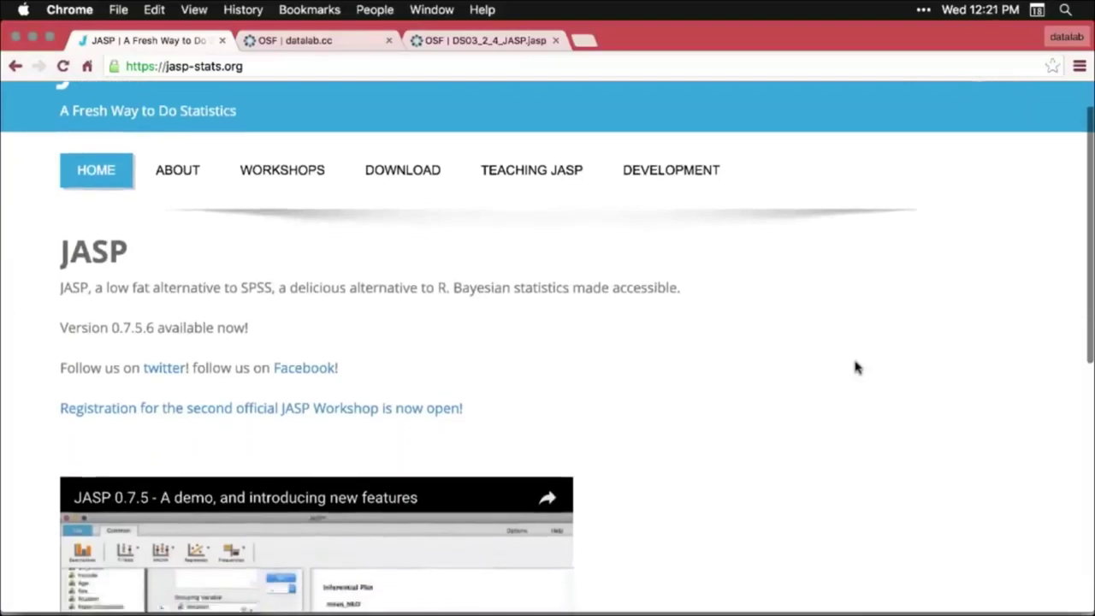
Switch to Chrome and look over the JASP home page and the installation options on its download page
{"action": "scroll", "coordinate": [855, 366], "scroll_direction": "down", "scroll_amount": 4}
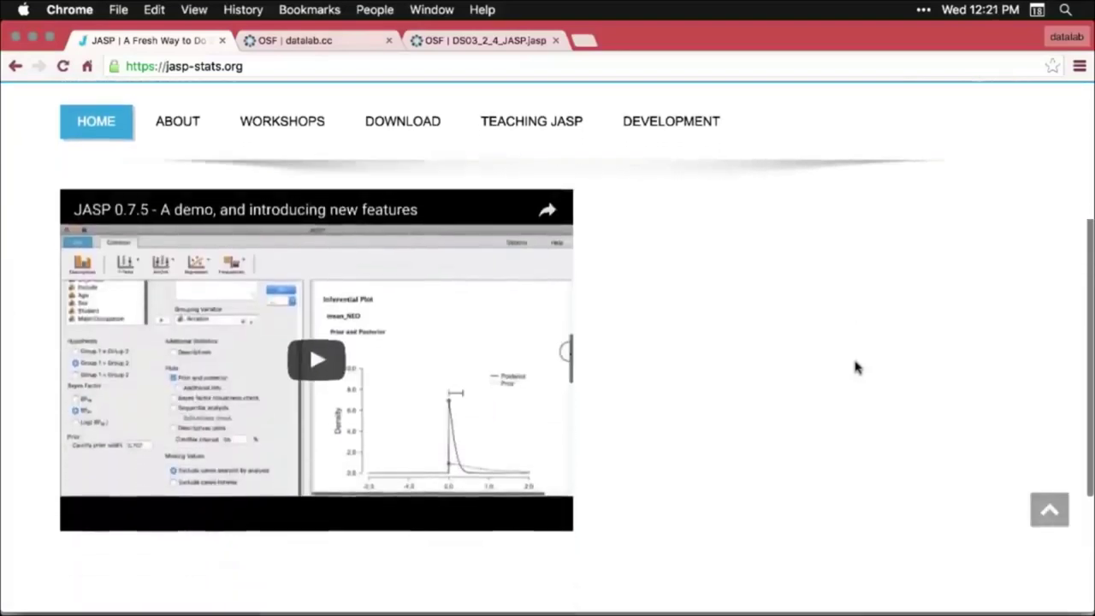
{"action": "scroll", "coordinate": [855, 367], "scroll_direction": "up", "scroll_amount": 4}
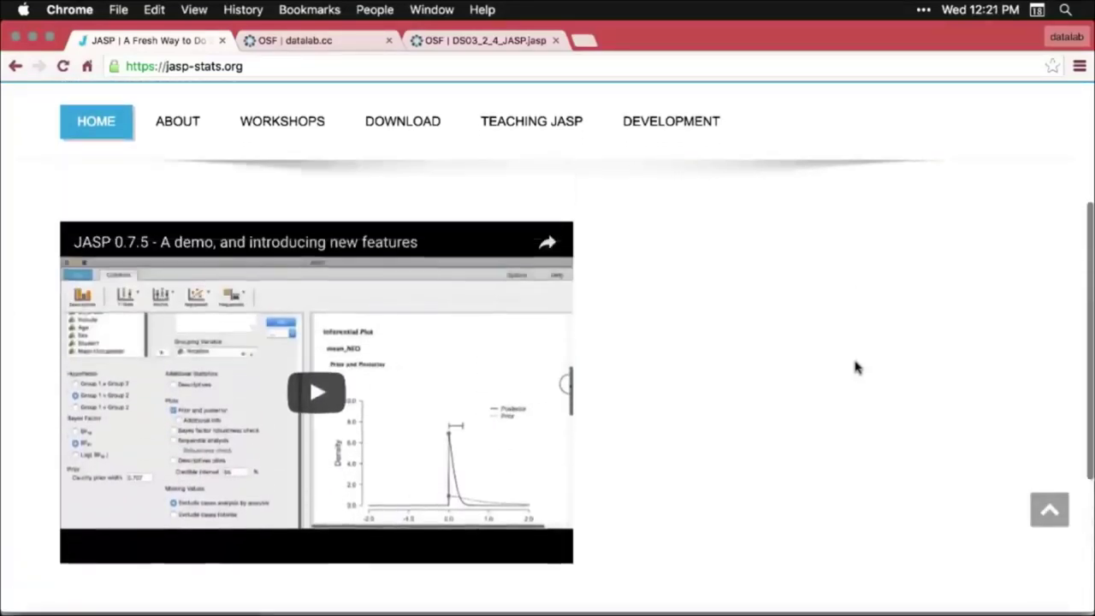
{"action": "left_click", "coordinate": [417, 128]}
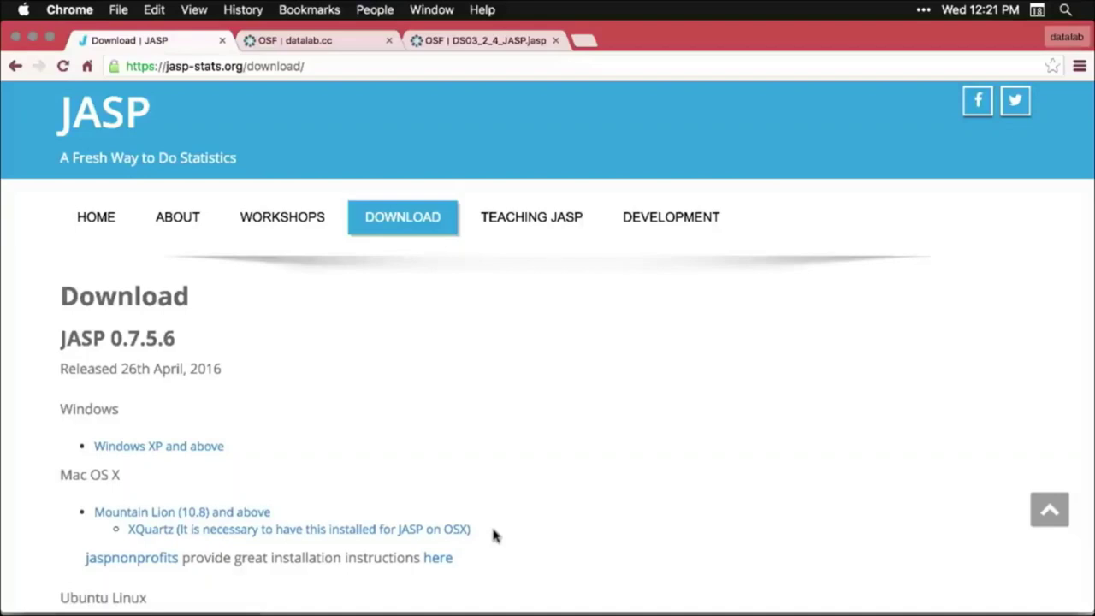
{"action": "scroll", "coordinate": [494, 535], "scroll_direction": "down", "scroll_amount": 5}
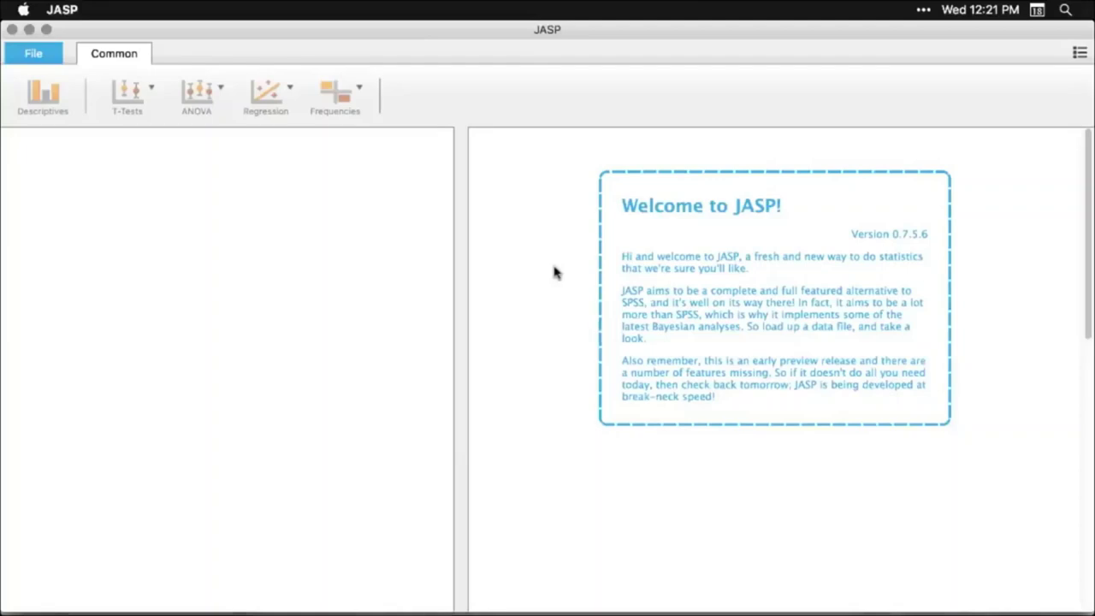
Switch to JASP, open the Big 5 example data set, and narrow the data pane slightly to widen the results area
{"action": "left_click", "coordinate": [36, 56]}
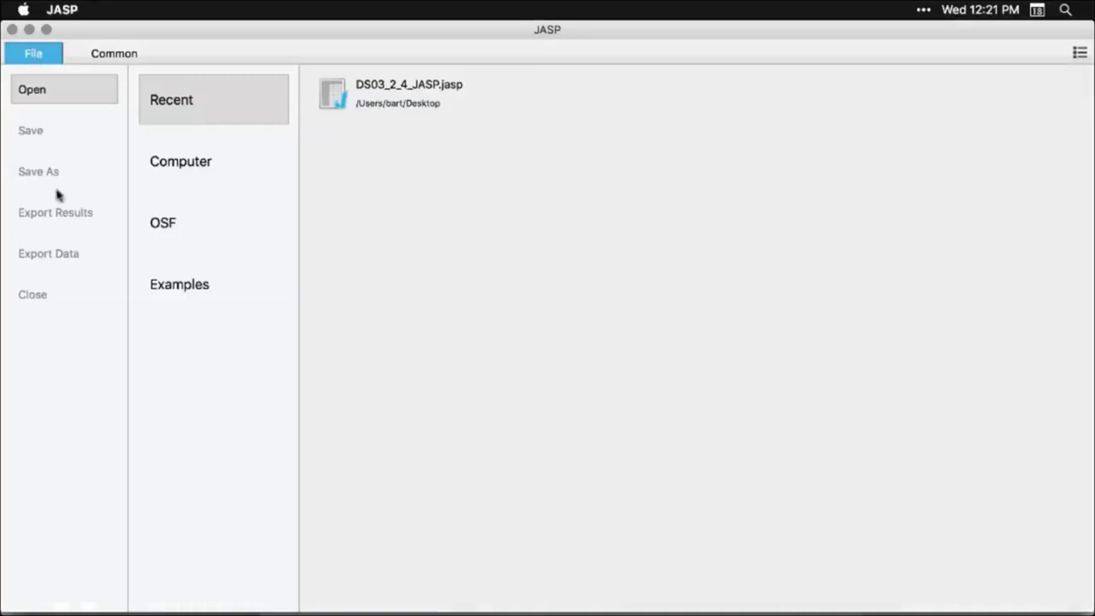
{"action": "left_click", "coordinate": [180, 290]}
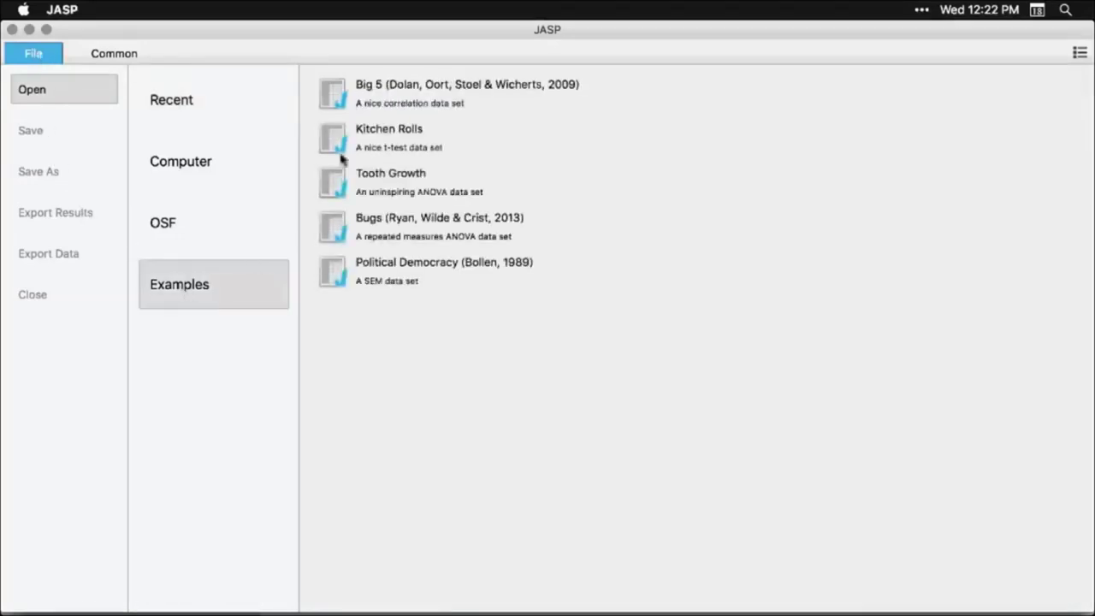
{"action": "left_click", "coordinate": [527, 106]}
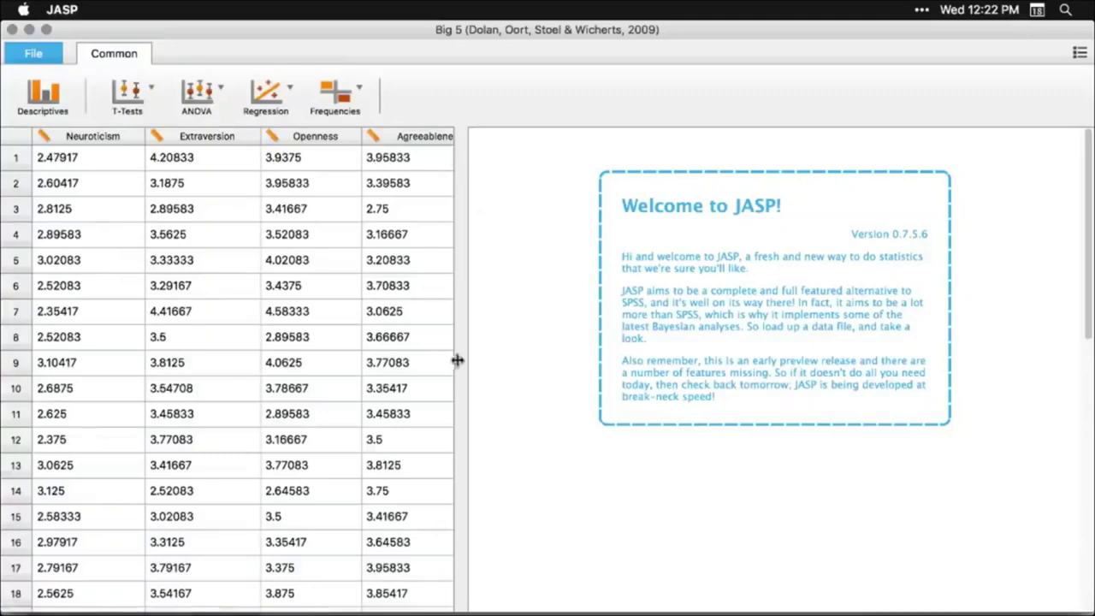
{"action": "left_click_drag", "start_coordinate": [458, 361], "coordinate": [408, 379]}
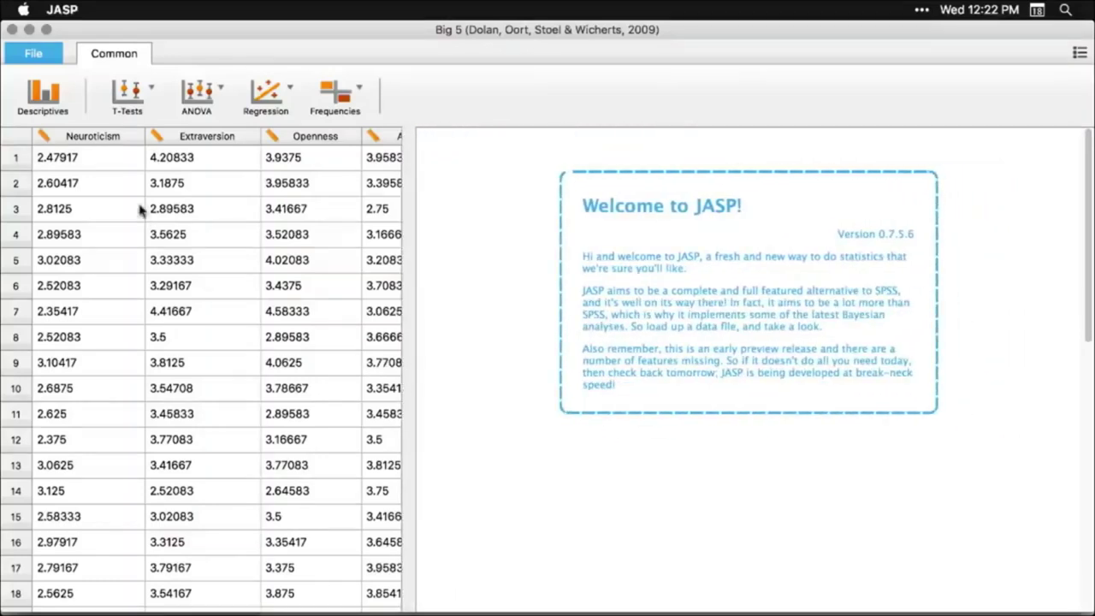
Start a Descriptives analysis of all five variables, from Neuroticism through Conscientiousness
{"action": "left_click", "coordinate": [42, 96]}
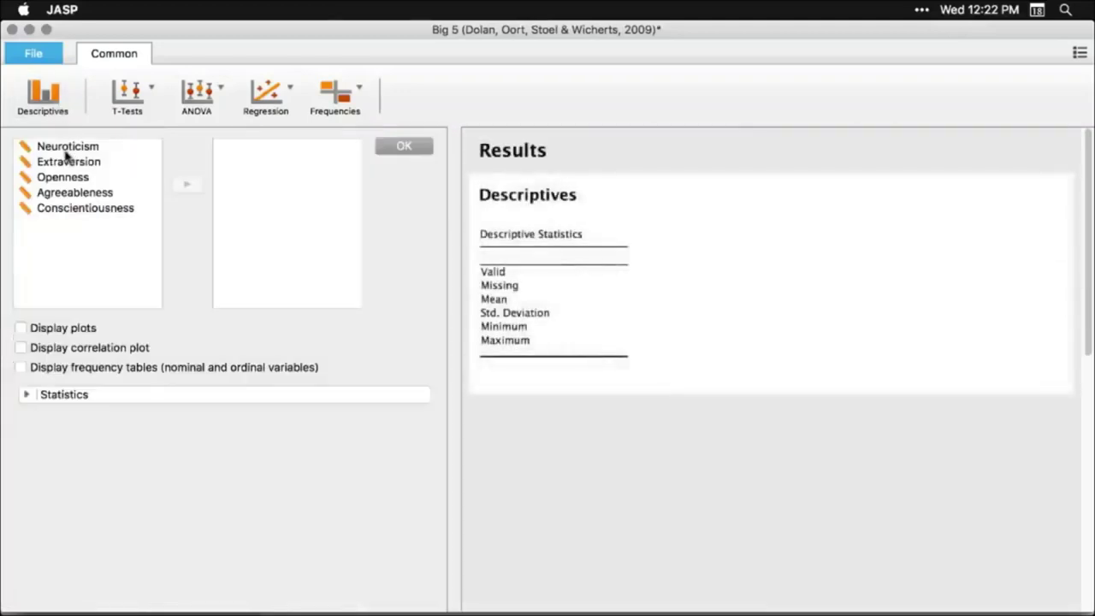
{"action": "left_click", "coordinate": [66, 154]}
{"action": "left_click", "coordinate": [61, 211], "text": "shift"}
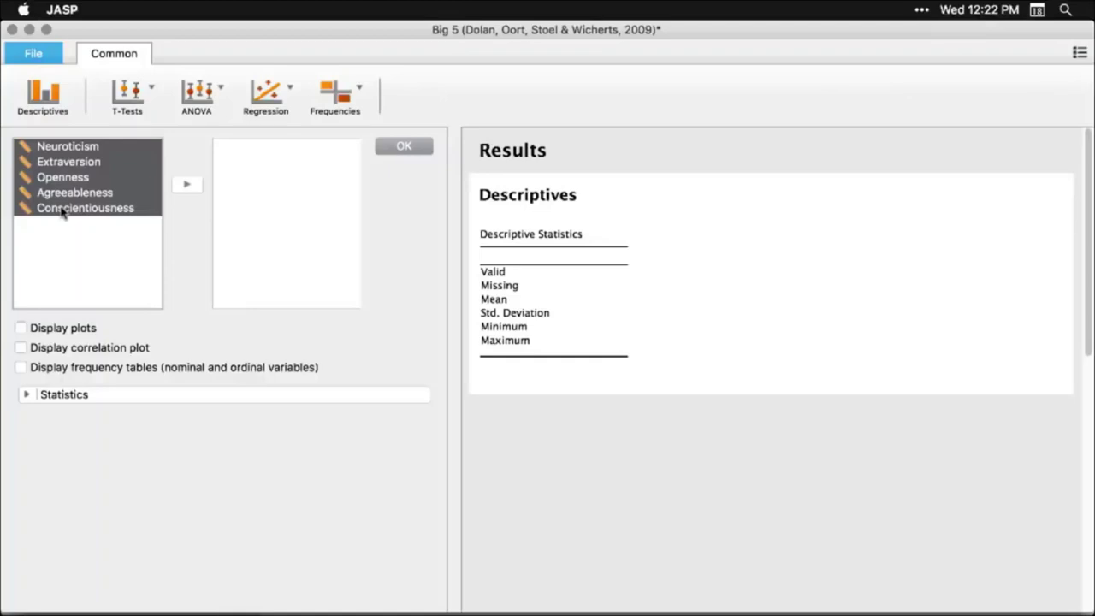
{"action": "left_click", "coordinate": [188, 186]}
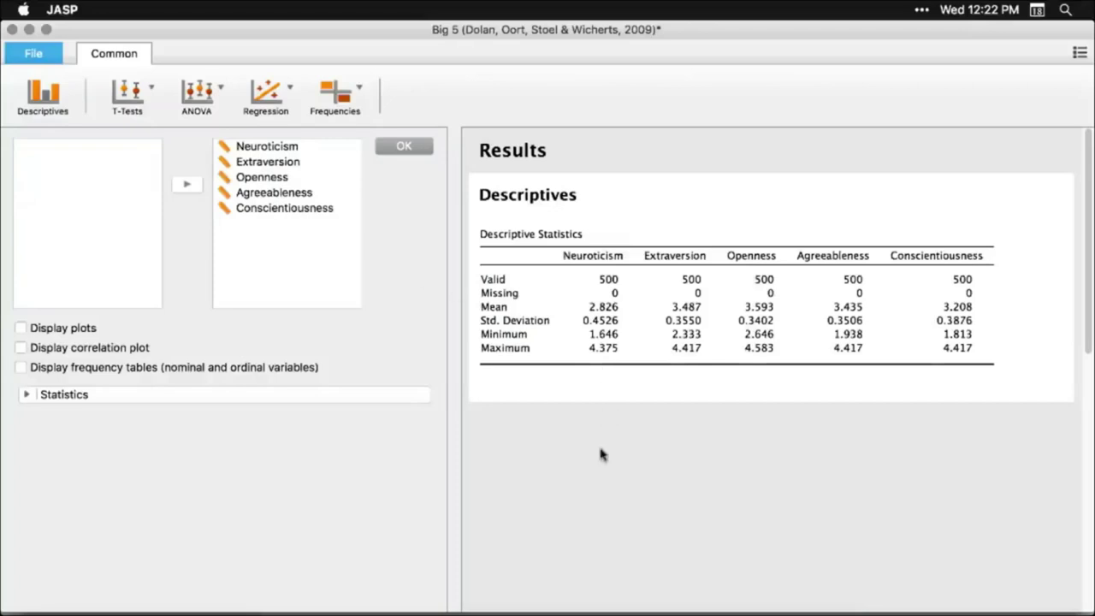
Add quartiles and the median to the descriptive statistics
{"action": "left_click", "coordinate": [25, 395]}
{"action": "left_click", "coordinate": [36, 443]}
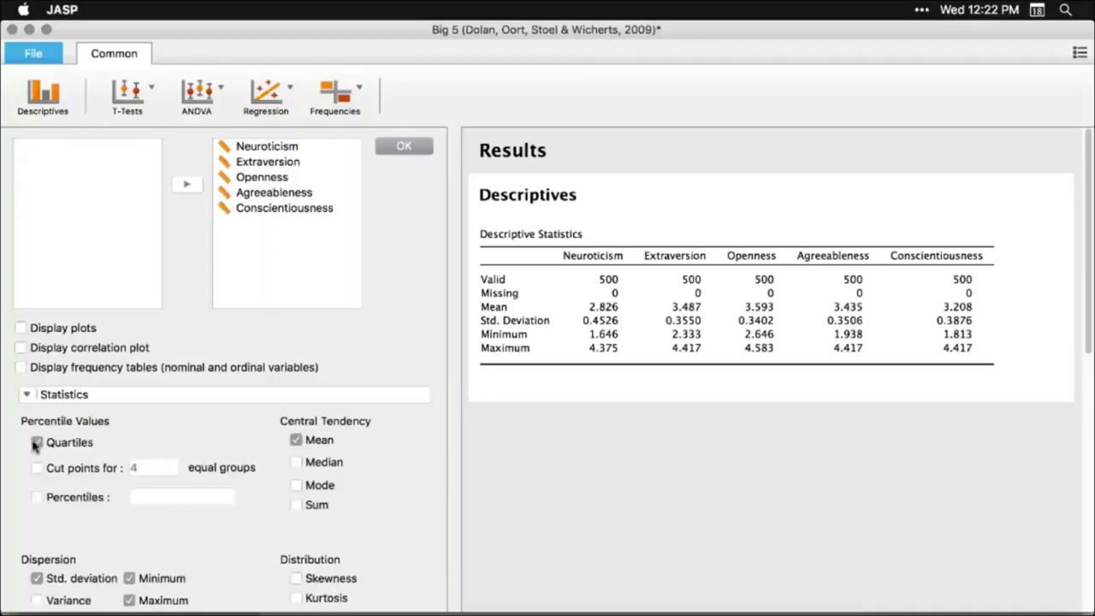
{"action": "left_click", "coordinate": [296, 462]}
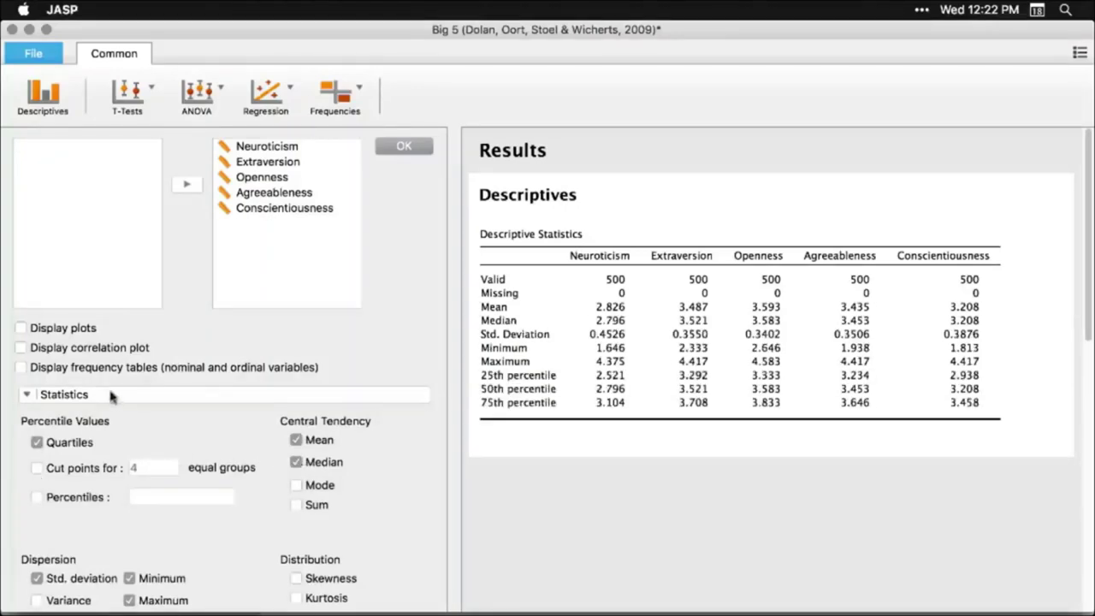
Display plots for the analysed variables and look through their distribution histograms in the results
{"action": "left_click", "coordinate": [23, 330]}
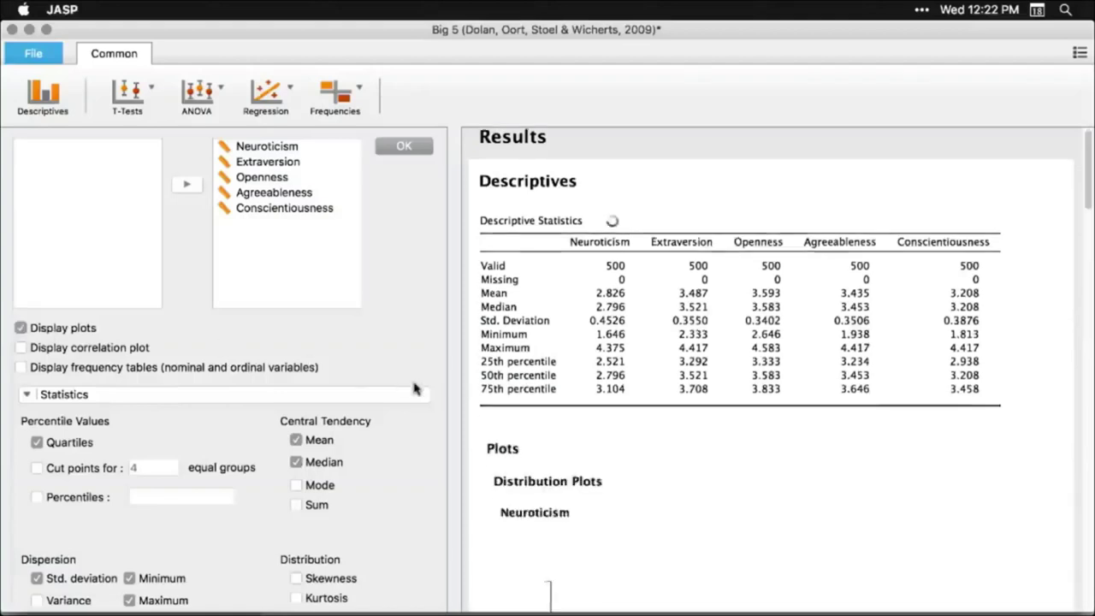
{"action": "scroll", "coordinate": [789, 425], "scroll_direction": "down", "scroll_amount": 2}
{"action": "scroll", "coordinate": [849, 451], "scroll_direction": "down", "scroll_amount": 10}
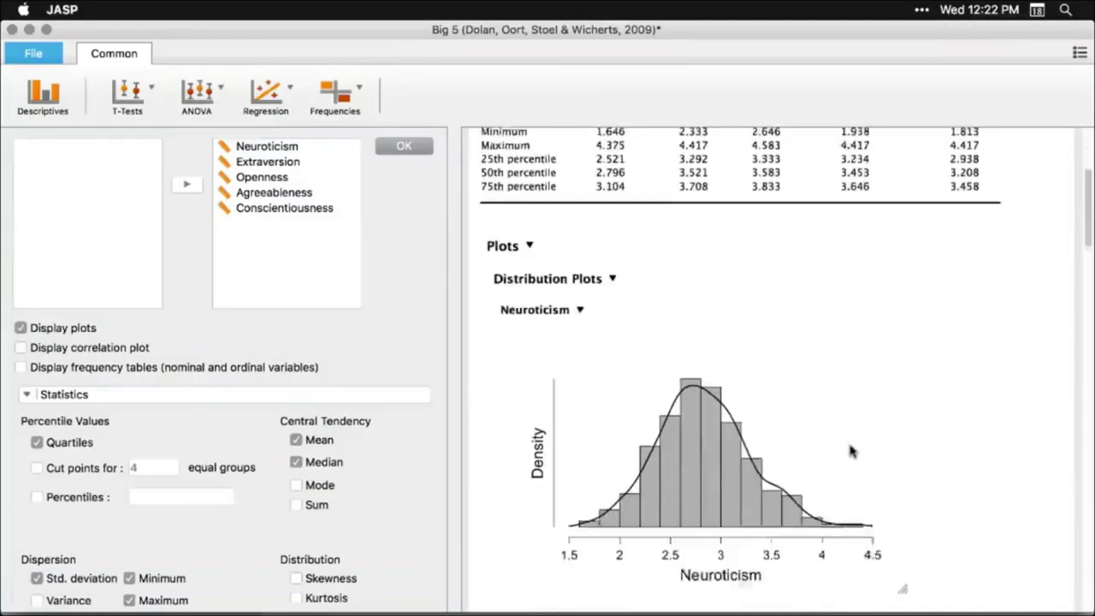
{"action": "scroll", "coordinate": [849, 451], "scroll_direction": "down", "scroll_amount": 7}
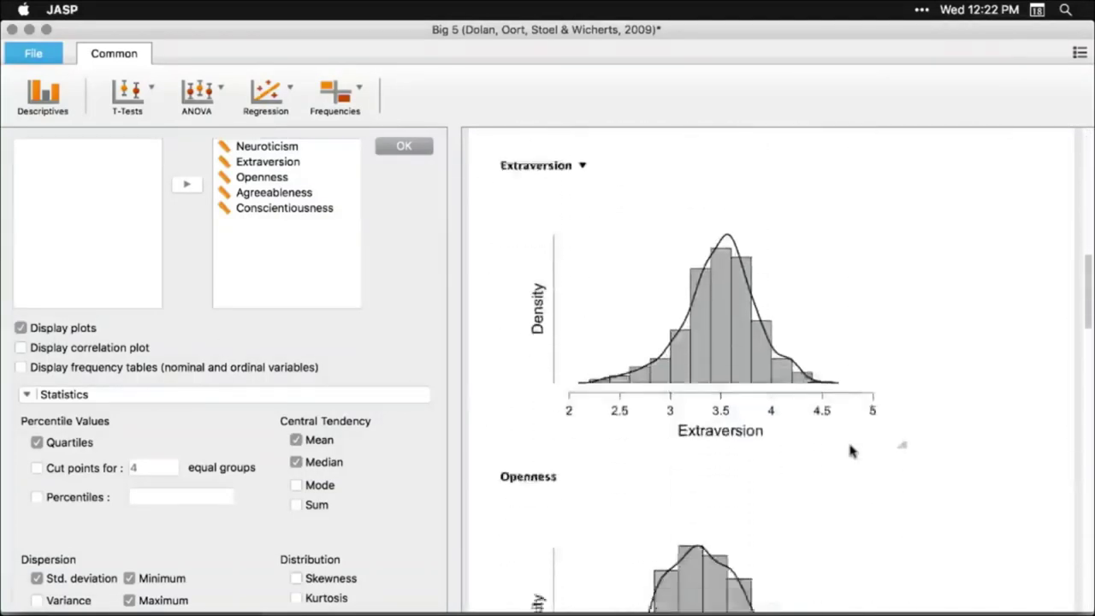
{"action": "scroll", "coordinate": [850, 451], "scroll_direction": "up", "scroll_amount": 20}
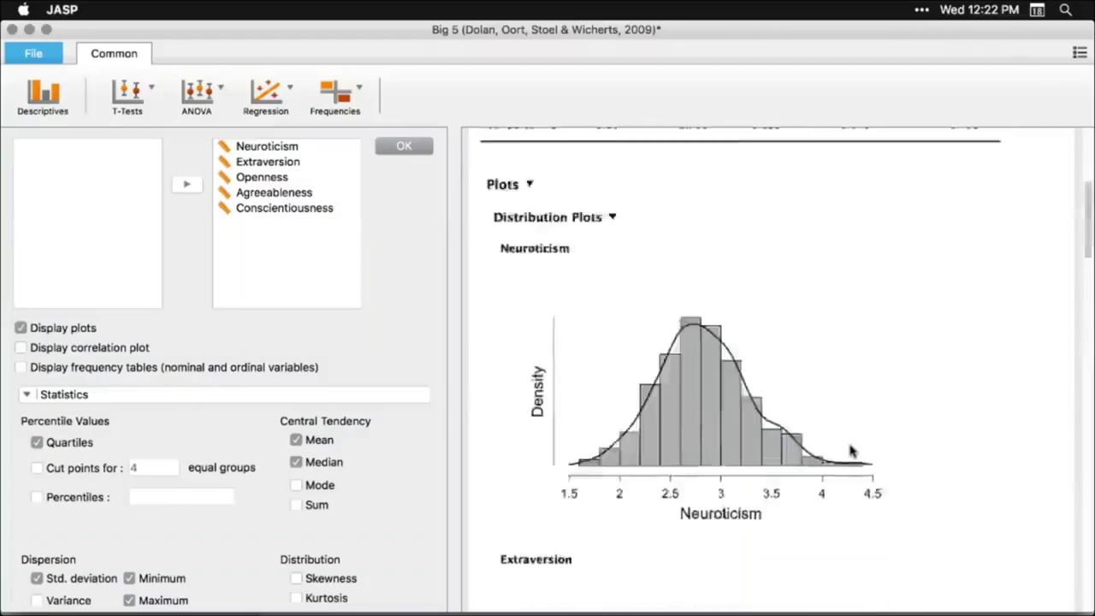
Shrink the distribution plots to thumbnails and enlarge them again to a medium size
{"action": "scroll", "coordinate": [752, 546], "scroll_direction": "down", "scroll_amount": 6}
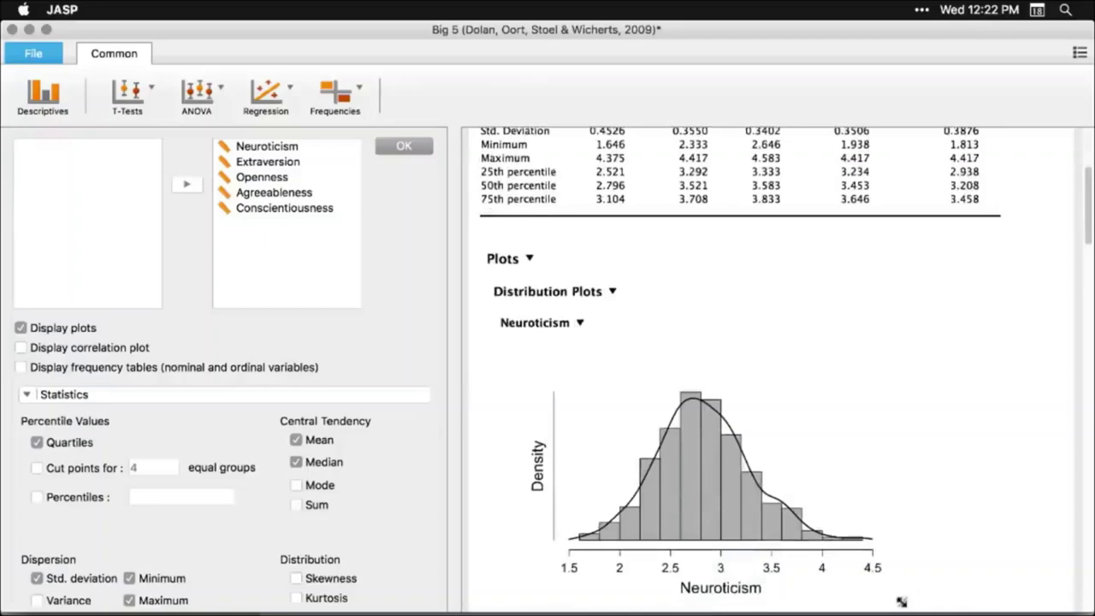
{"action": "left_click_drag", "start_coordinate": [903, 603], "coordinate": [640, 473]}
{"action": "left_click_drag", "start_coordinate": [618, 428], "coordinate": [616, 424]}
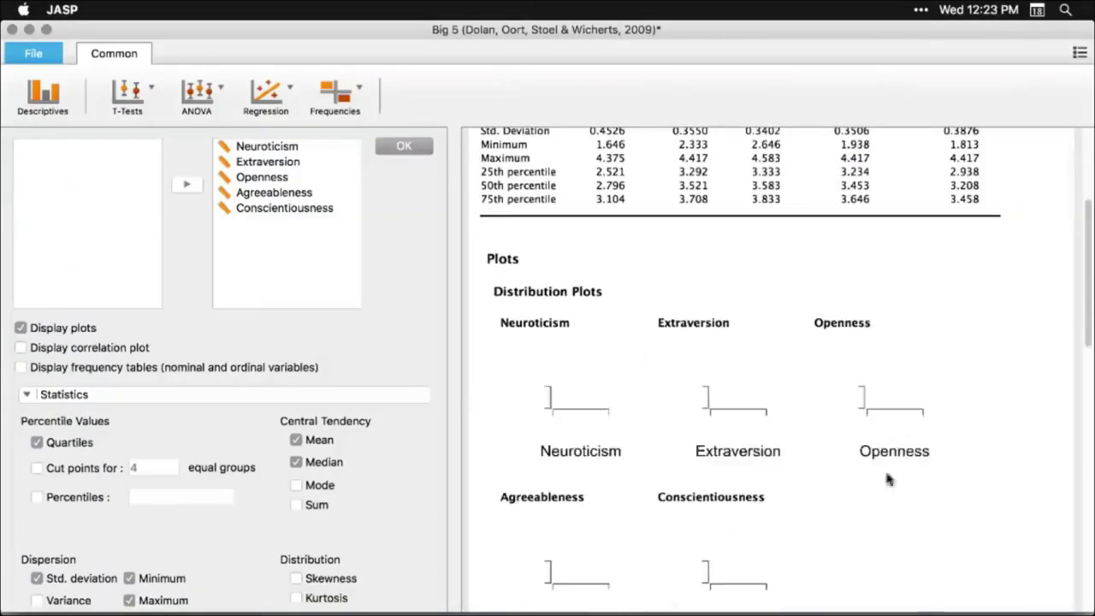
{"action": "scroll", "coordinate": [897, 486], "scroll_direction": "down", "scroll_amount": 5}
{"action": "mouse_move", "coordinate": [780, 407]}
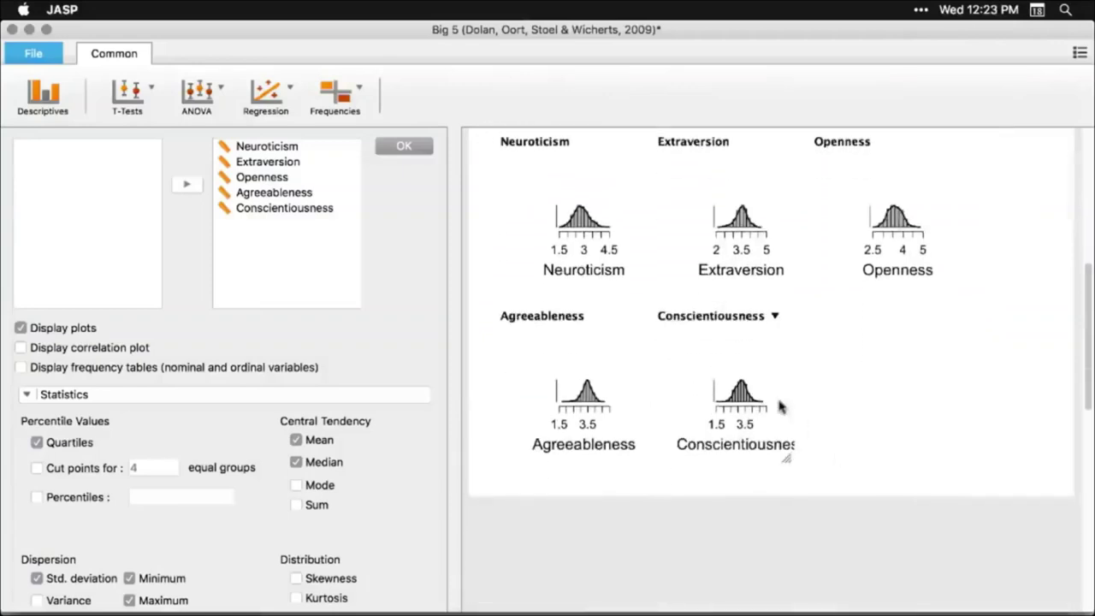
{"action": "scroll", "coordinate": [780, 407], "scroll_direction": "up", "scroll_amount": 3}
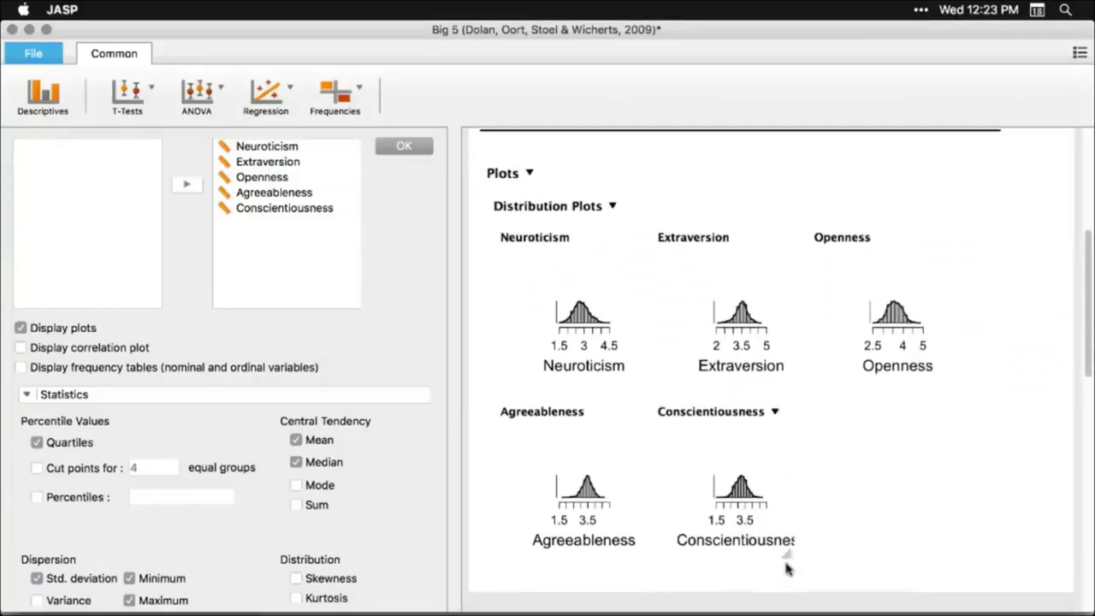
{"action": "left_click_drag", "start_coordinate": [786, 555], "coordinate": [950, 374]}
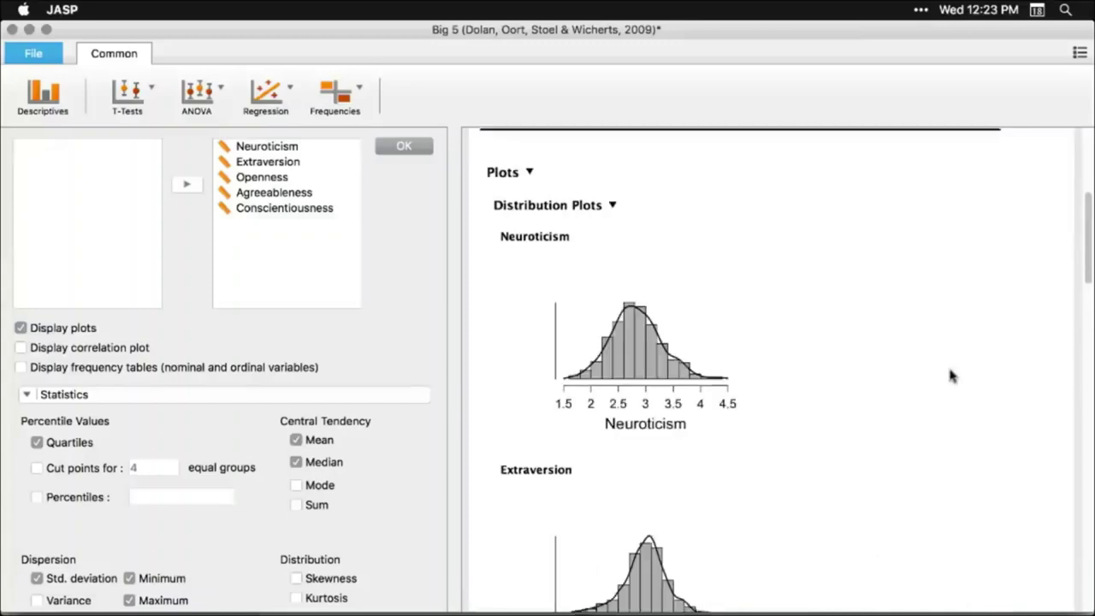
{"action": "scroll", "coordinate": [950, 375], "scroll_direction": "down", "scroll_amount": 10}
{"action": "scroll", "coordinate": [949, 375], "scroll_direction": "up", "scroll_amount": 15}
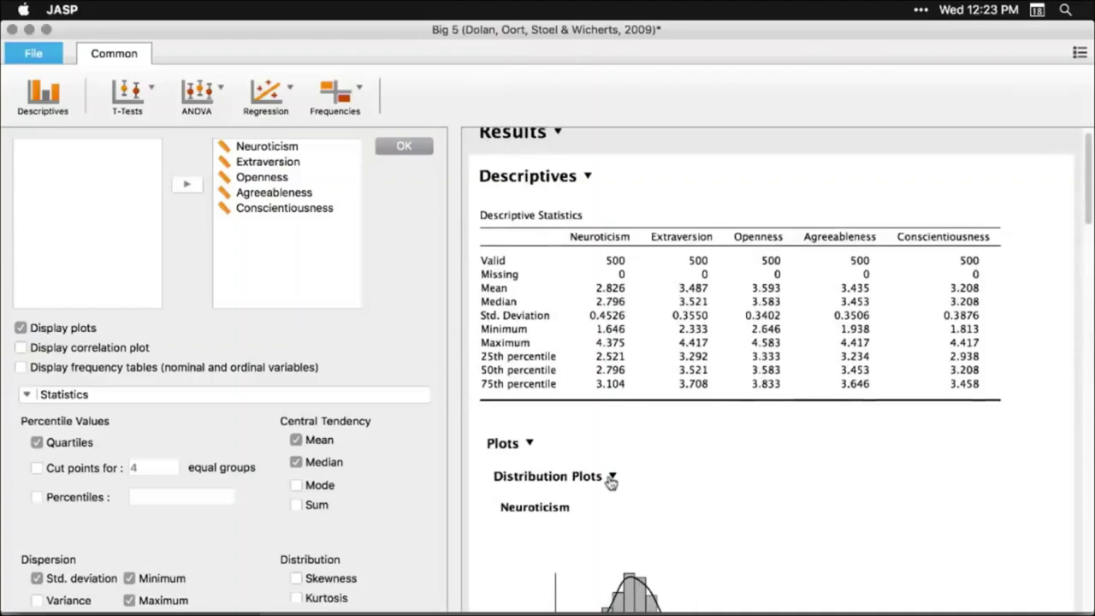
Collapse the Distribution Plots section and close the analysis options to return to the data table
{"action": "left_click", "coordinate": [611, 480]}
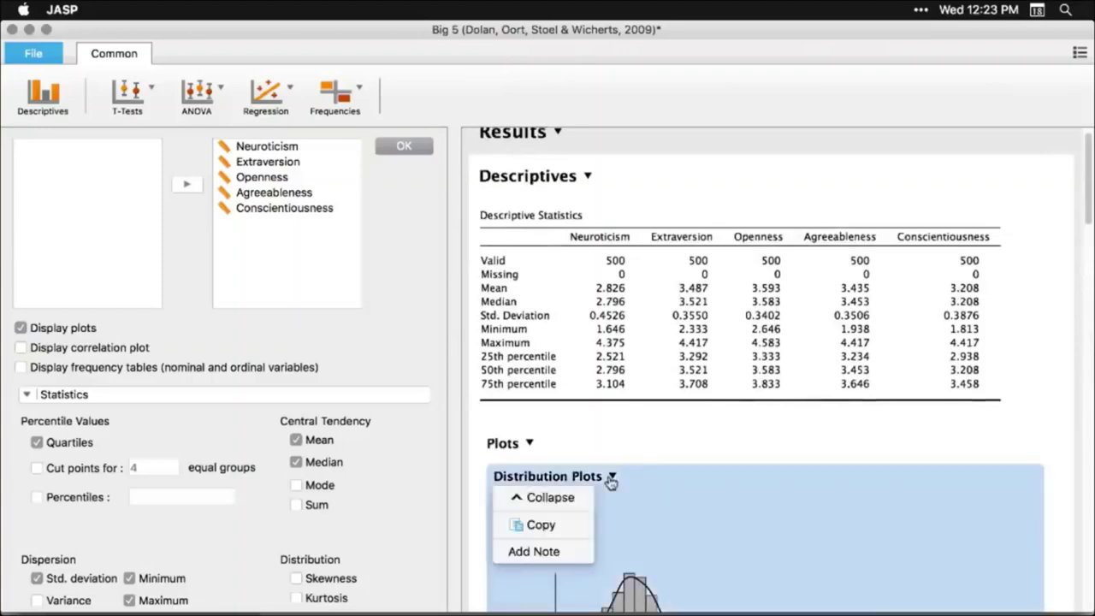
{"action": "left_click", "coordinate": [547, 500]}
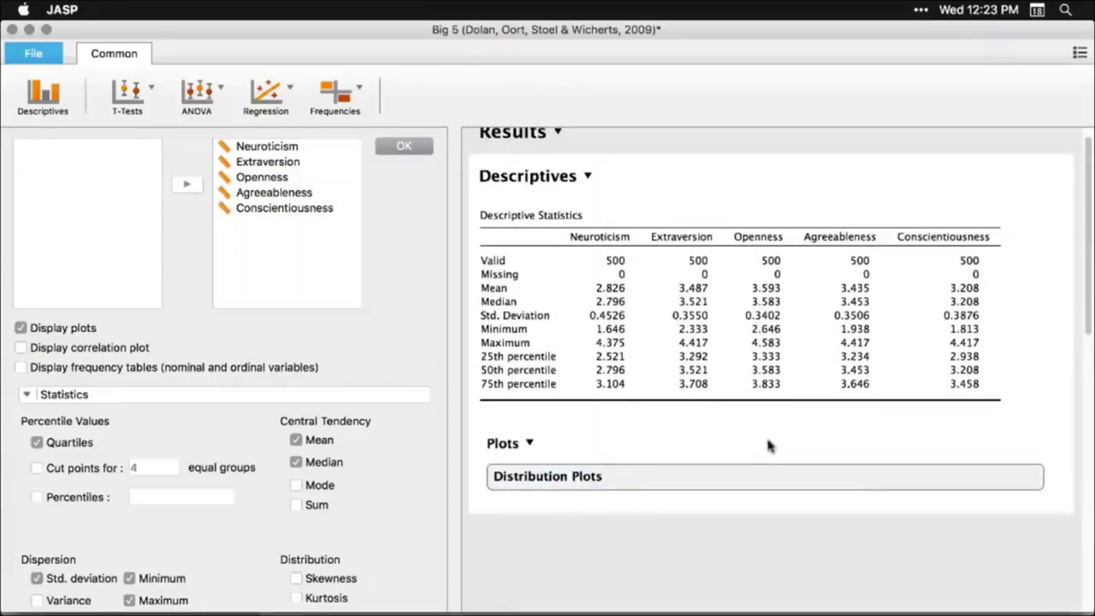
{"action": "left_click", "coordinate": [685, 561]}
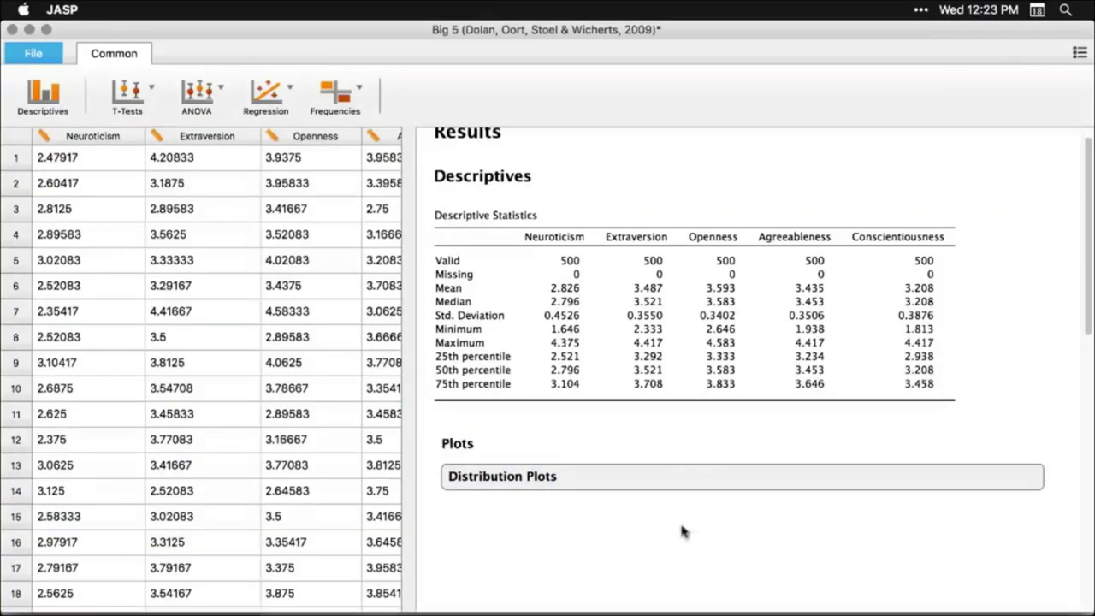
{"action": "scroll", "coordinate": [707, 480], "scroll_direction": "up", "scroll_amount": 1}
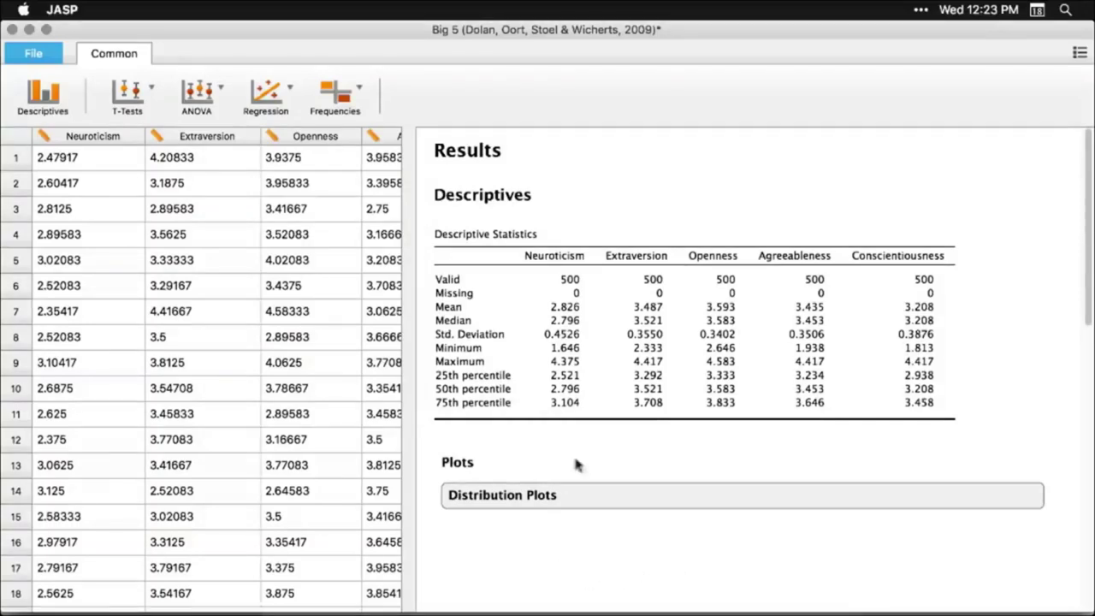
Reopen the Descriptives analysis, add skewness and kurtosis to its statistics, and close its options
{"action": "left_click", "coordinate": [642, 321]}
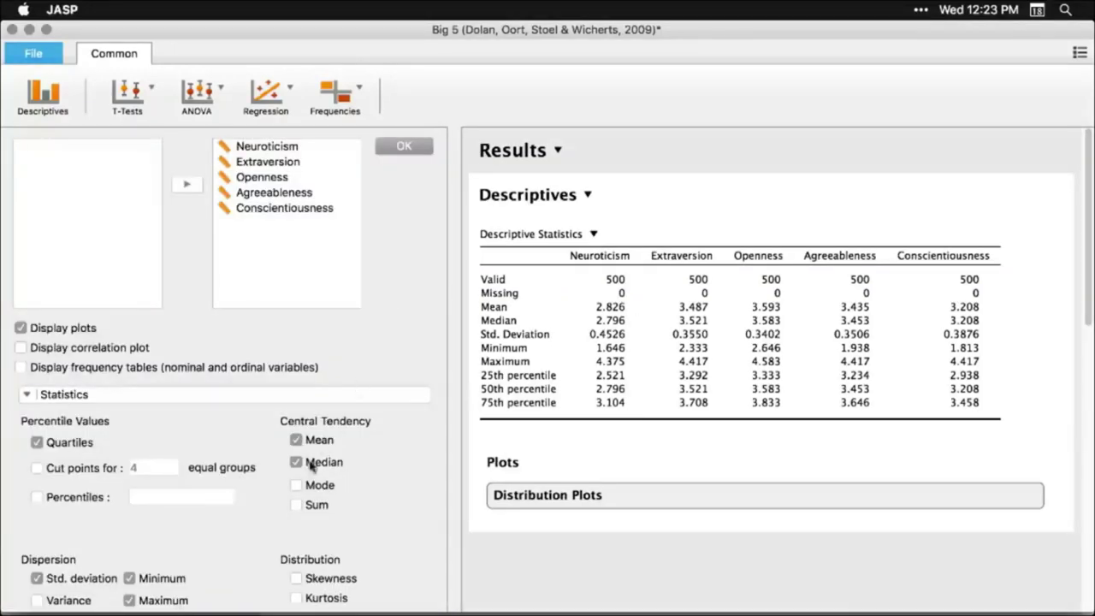
{"action": "scroll", "coordinate": [282, 522], "scroll_direction": "down", "scroll_amount": 2}
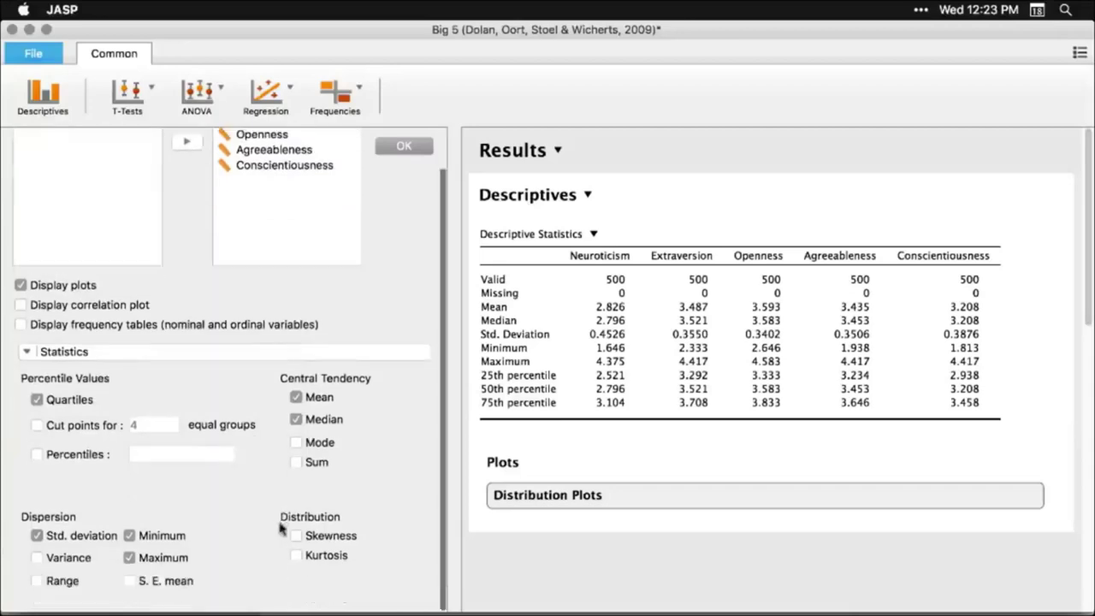
{"action": "left_click", "coordinate": [298, 537]}
{"action": "left_click", "coordinate": [297, 555]}
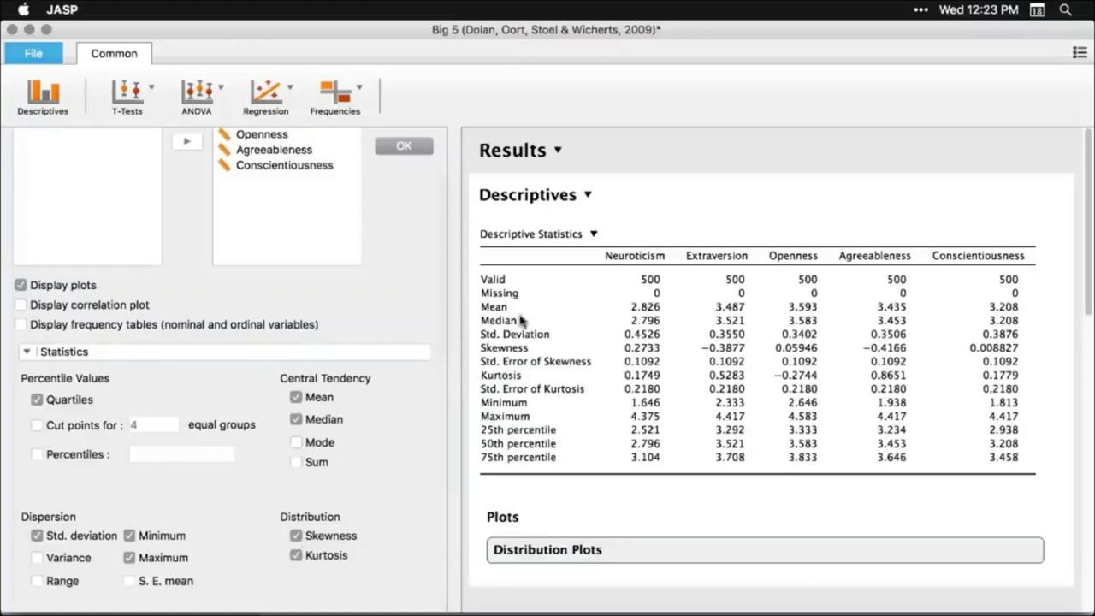
{"action": "left_click", "coordinate": [795, 147]}
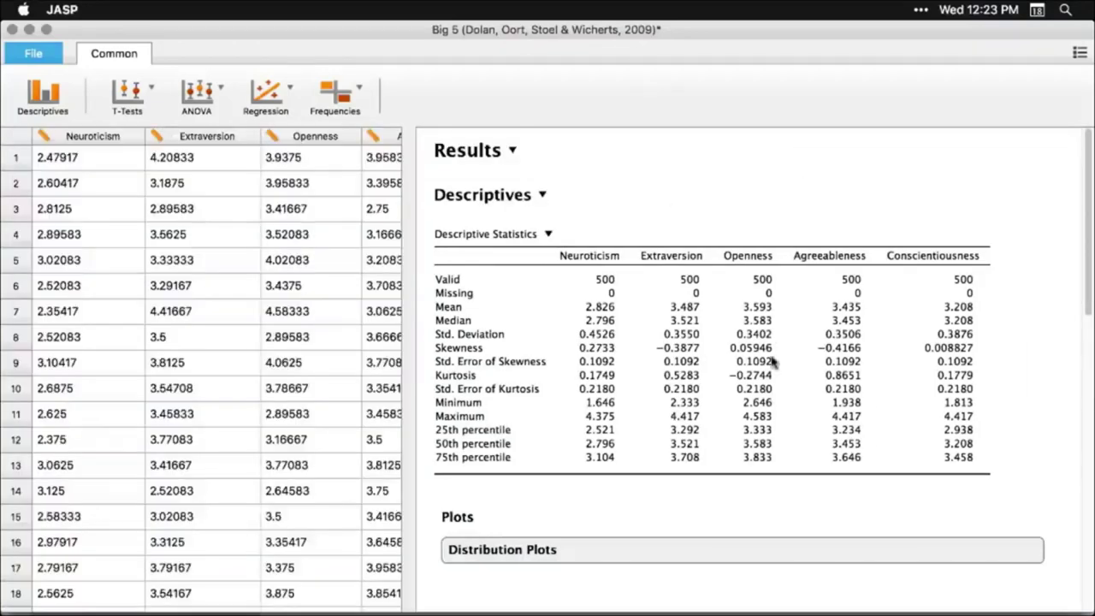
Expand the collapsed Distribution Plots section in the results
{"action": "scroll", "coordinate": [772, 363], "scroll_direction": "down", "scroll_amount": 6}
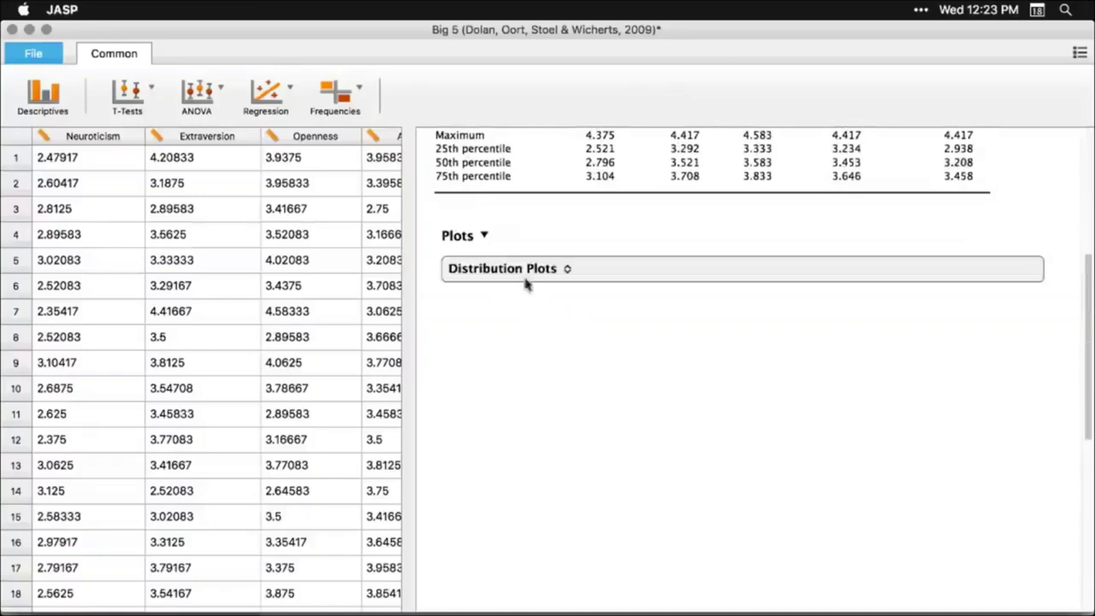
{"action": "left_click", "coordinate": [566, 270]}
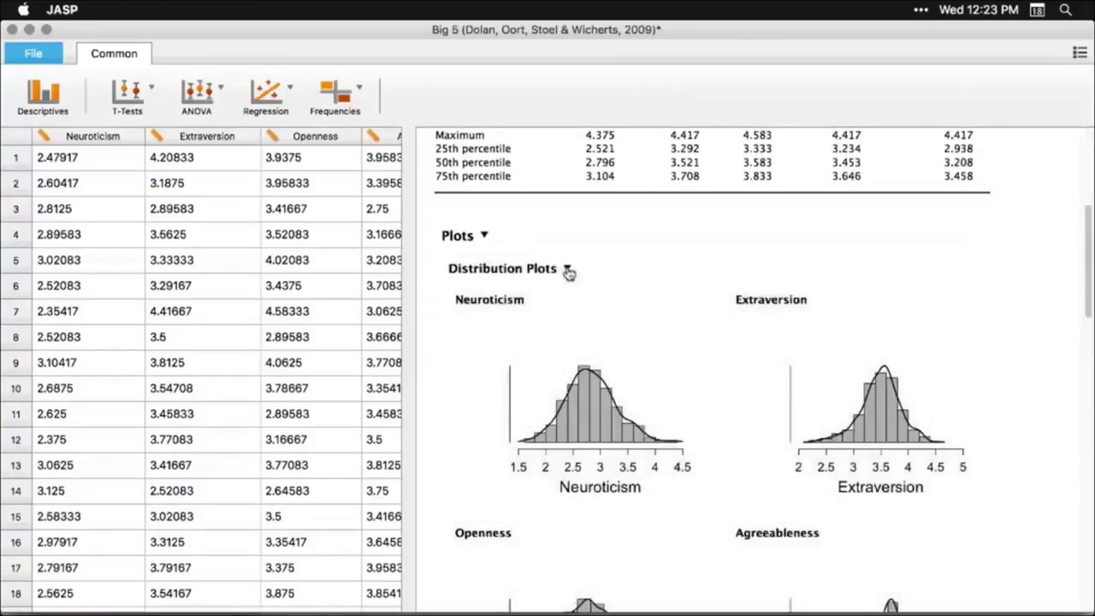
{"action": "left_click", "coordinate": [579, 394]}
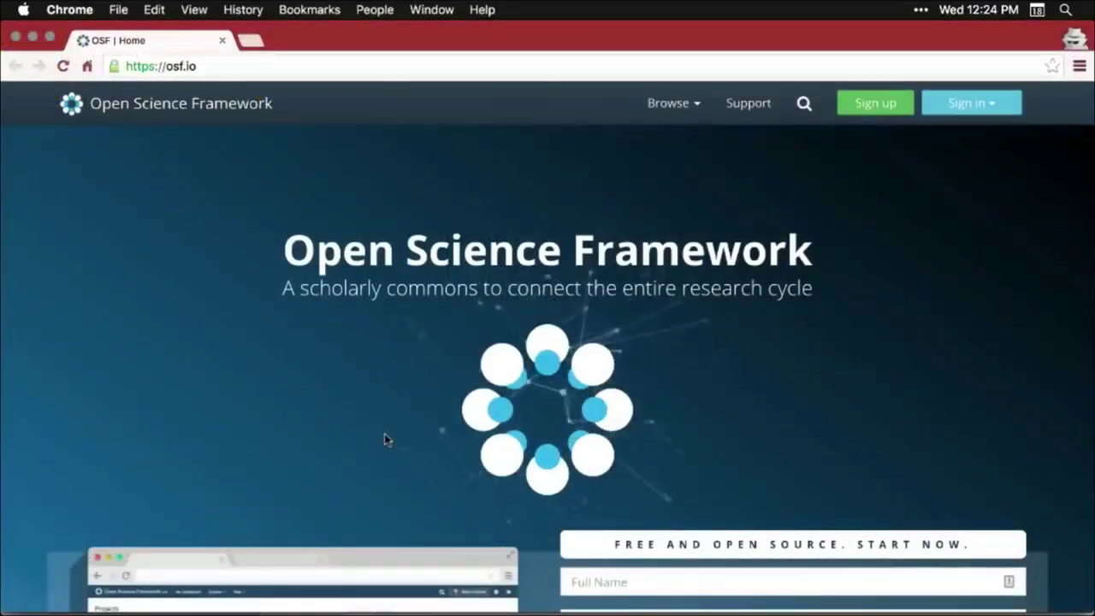
Switch to Chrome and look over the Open Science Framework home page, including its collaboration features and integrations
{"action": "scroll", "coordinate": [384, 436], "scroll_direction": "down", "scroll_amount": 4}
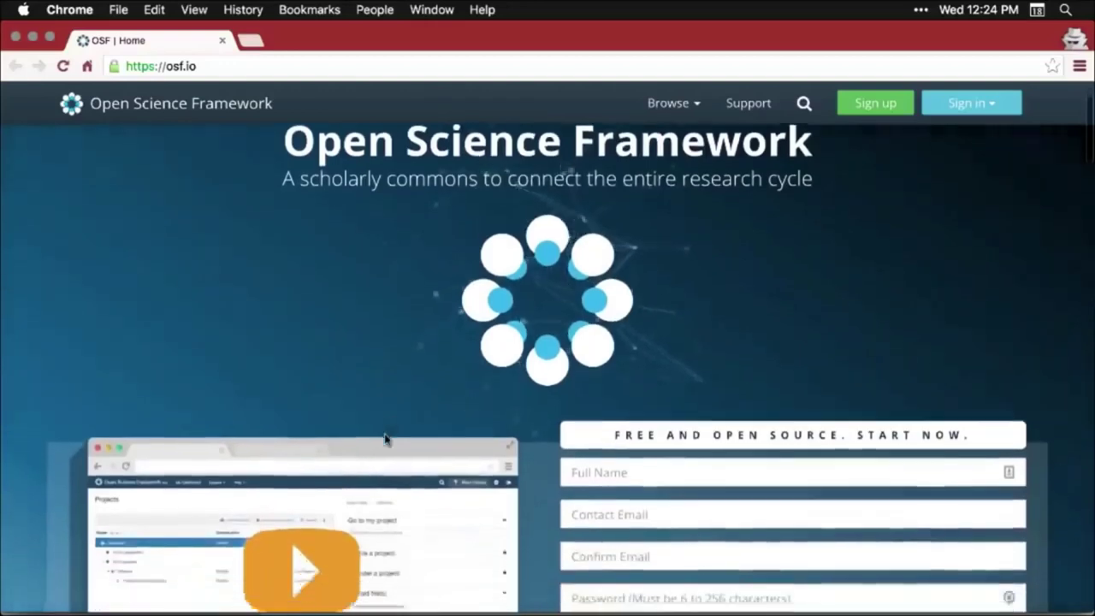
{"action": "scroll", "coordinate": [384, 439], "scroll_direction": "down", "scroll_amount": 3}
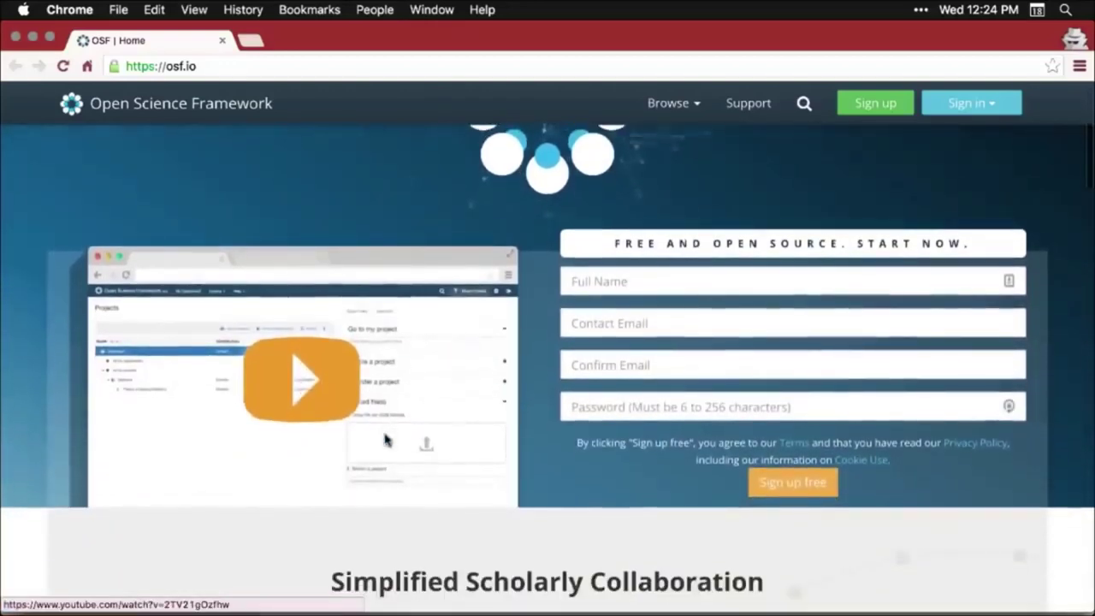
{"action": "scroll", "coordinate": [385, 439], "scroll_direction": "down", "scroll_amount": 1}
{"action": "scroll", "coordinate": [384, 439], "scroll_direction": "down", "scroll_amount": 5}
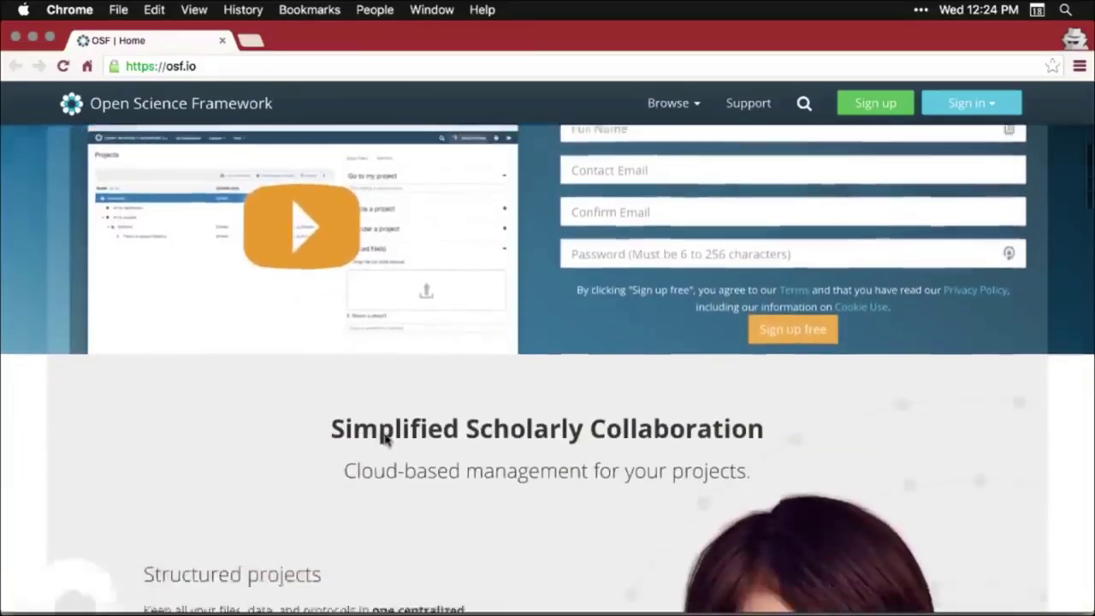
{"action": "scroll", "coordinate": [384, 439], "scroll_direction": "down", "scroll_amount": 6}
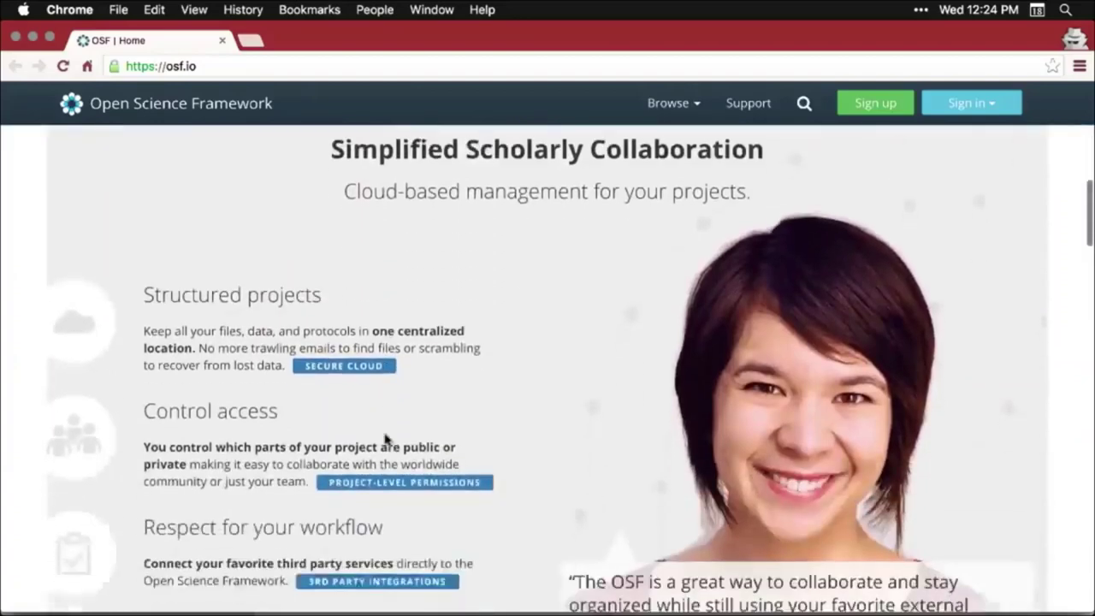
{"action": "scroll", "coordinate": [385, 438], "scroll_direction": "down", "scroll_amount": 7}
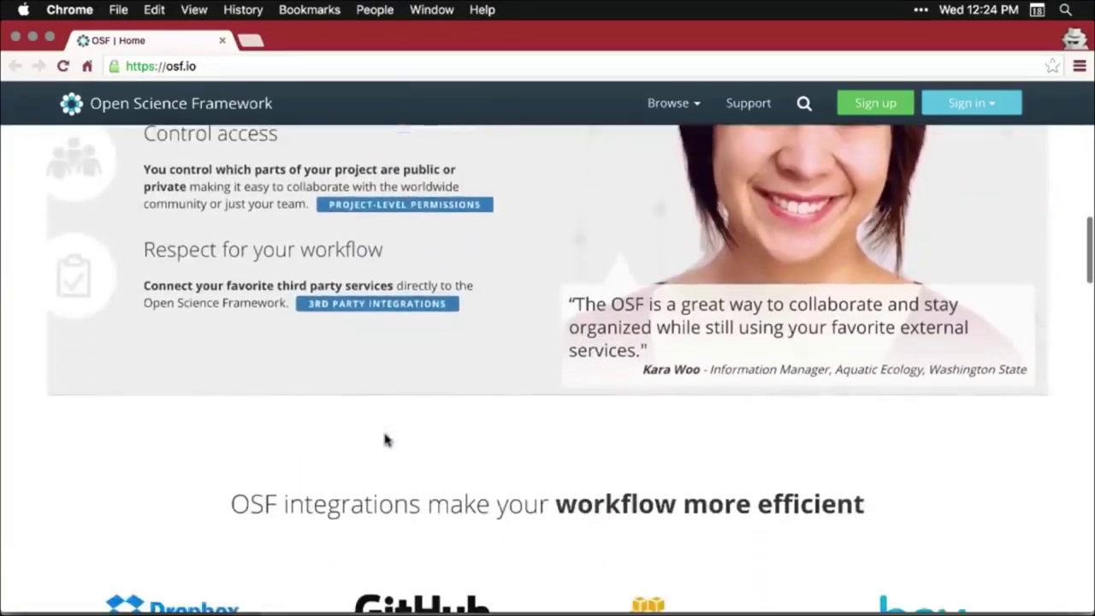
{"action": "scroll", "coordinate": [384, 439], "scroll_direction": "down", "scroll_amount": 2}
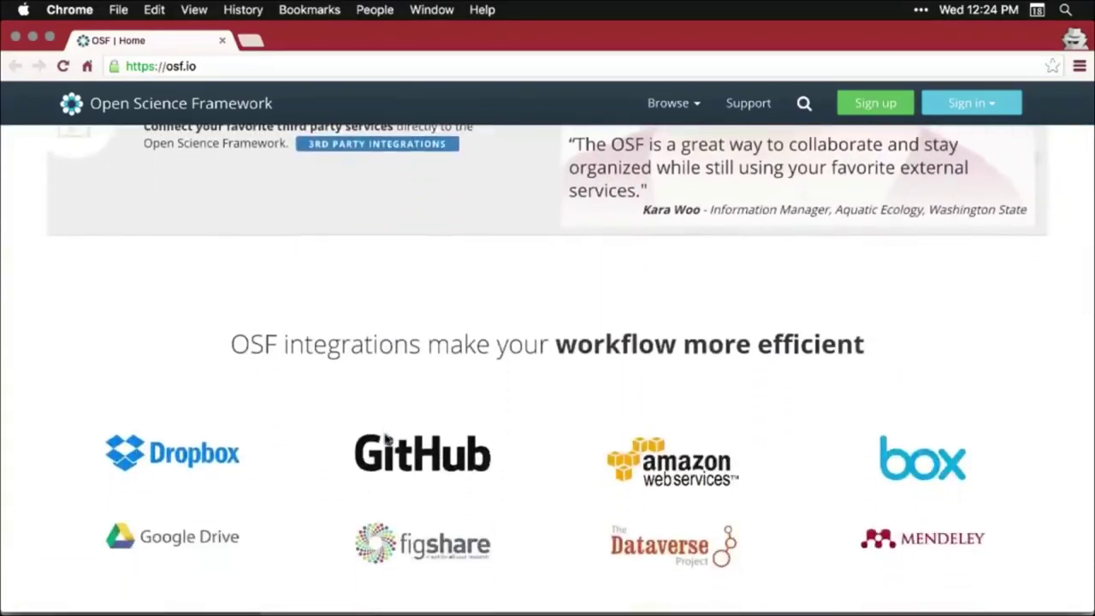
{"action": "scroll", "coordinate": [387, 439], "scroll_direction": "down", "scroll_amount": 3}
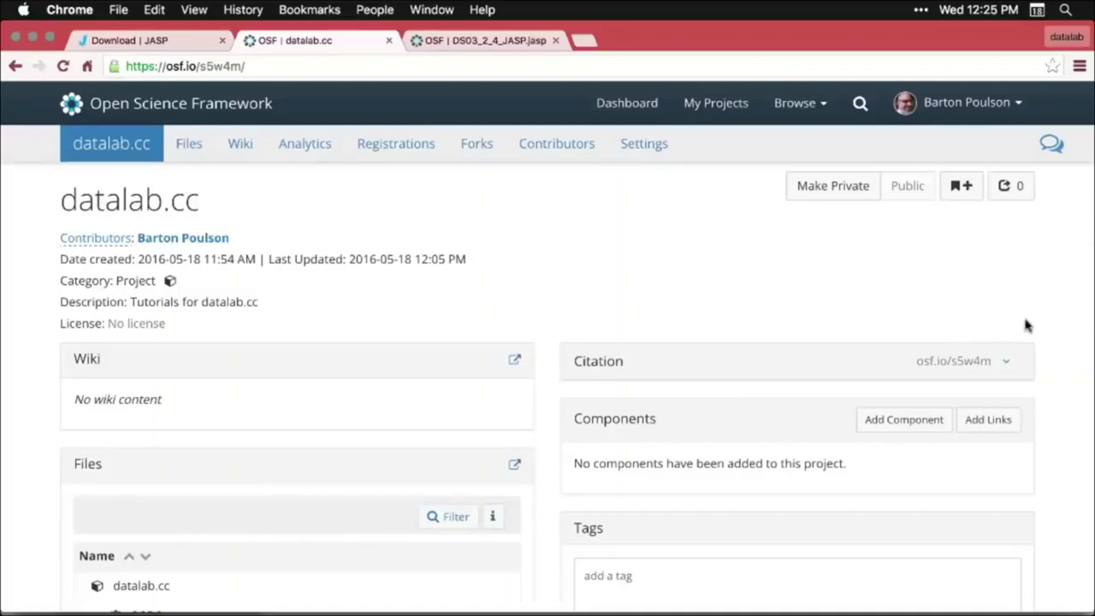
Examine the datalab.cc project page on OSF, including its files and recent activity
{"action": "scroll", "coordinate": [1027, 323], "scroll_direction": "down", "scroll_amount": 2}
{"action": "scroll", "coordinate": [1027, 324], "scroll_direction": "down", "scroll_amount": 1}
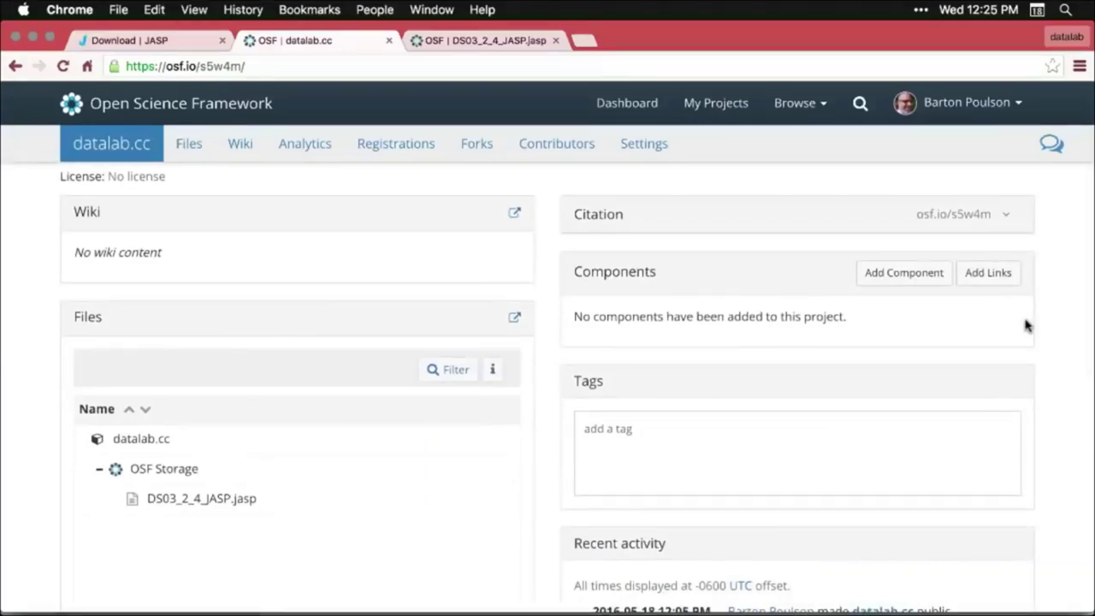
{"action": "scroll", "coordinate": [1026, 325], "scroll_direction": "down", "scroll_amount": 1}
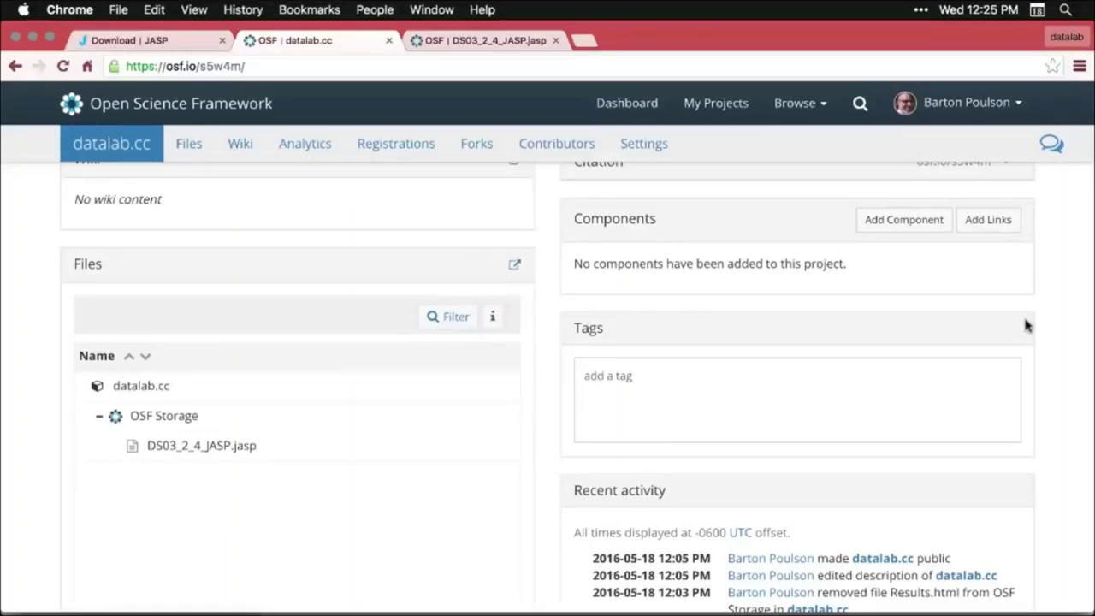
Switch to JASP and open the saved file DS03_2_4_JASP.jasp from the Desktop folder
{"action": "key", "text": "super+Tab"}
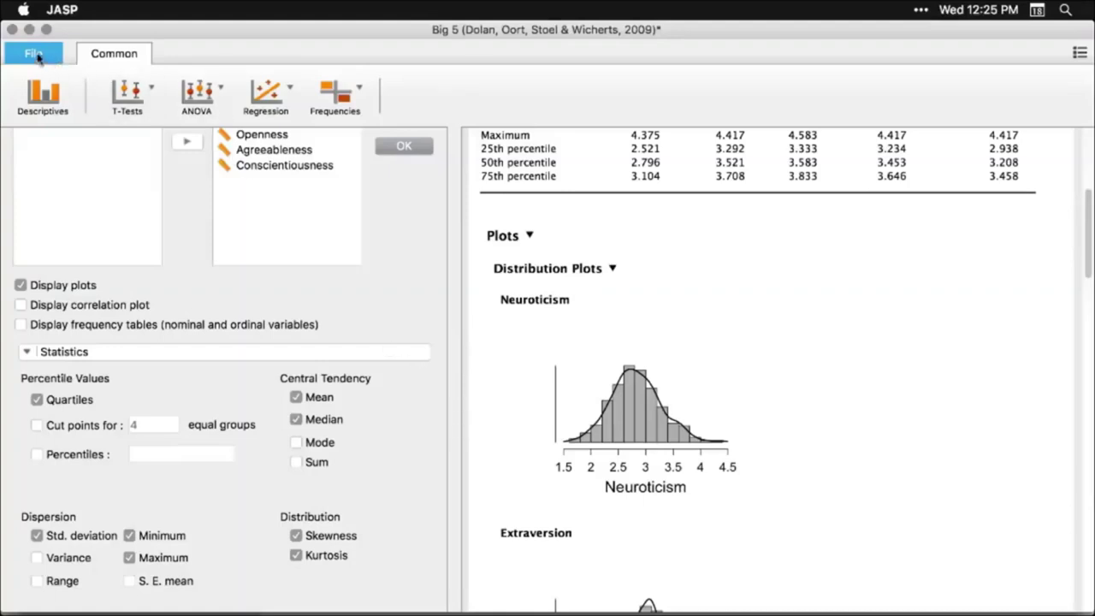
{"action": "left_click", "coordinate": [35, 54]}
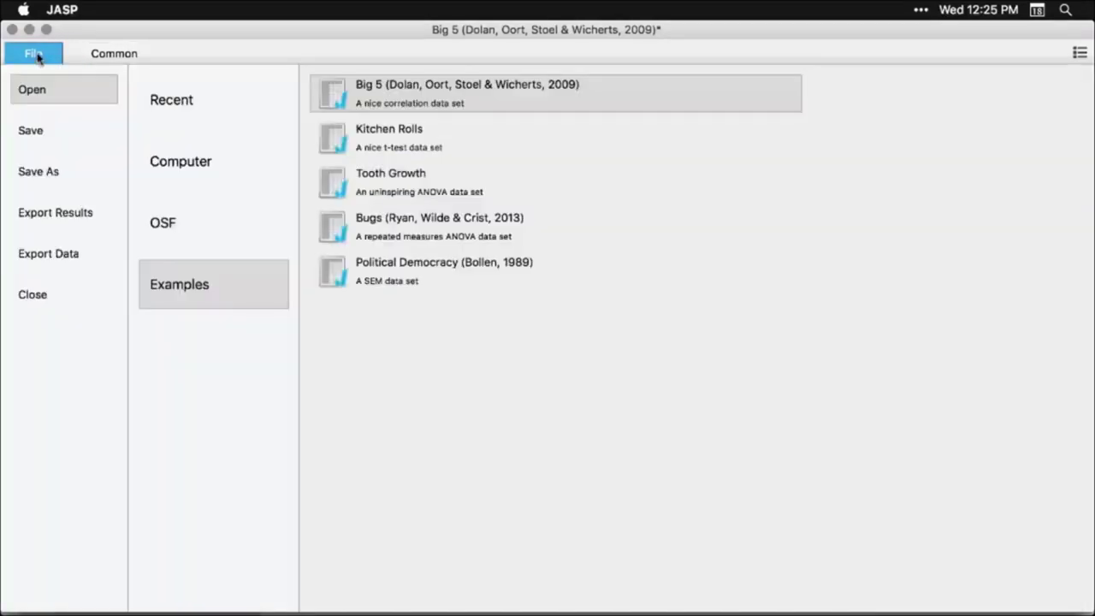
{"action": "left_click", "coordinate": [181, 164]}
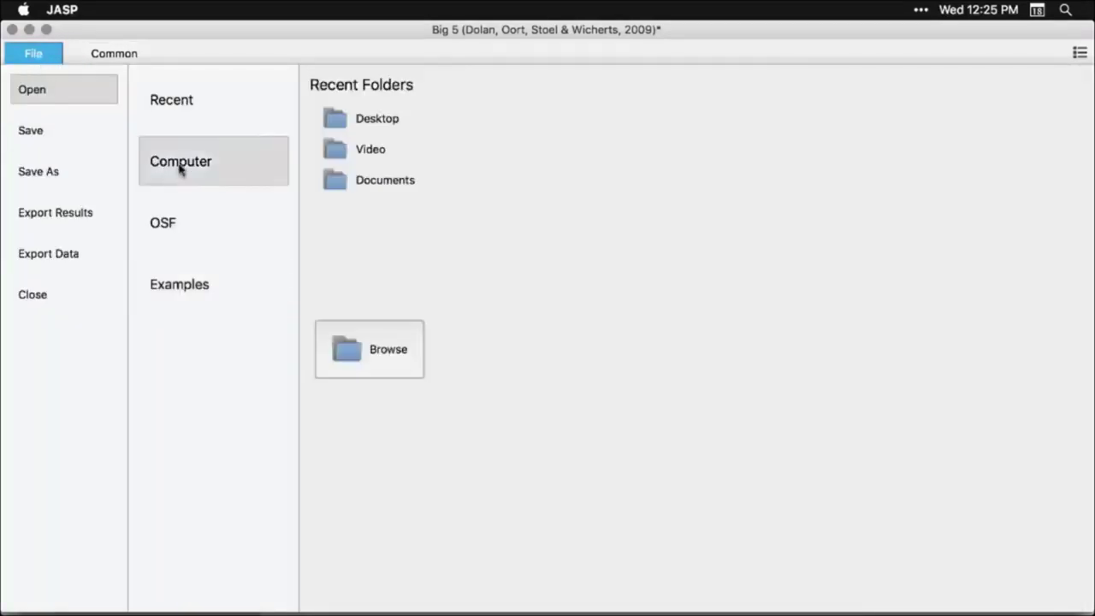
{"action": "left_click", "coordinate": [375, 189]}
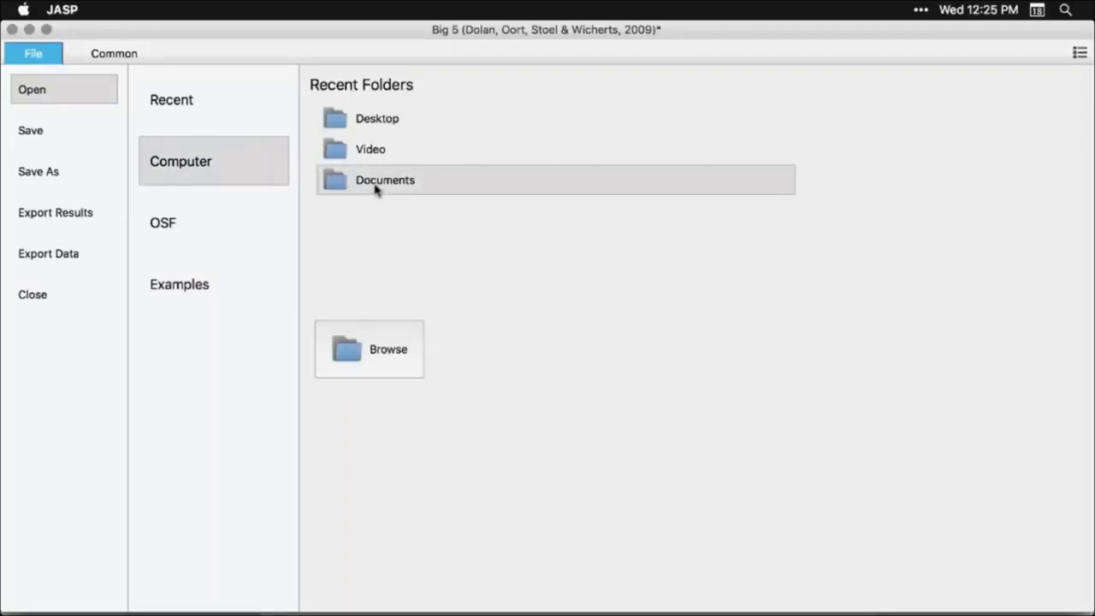
{"action": "left_click", "coordinate": [362, 125]}
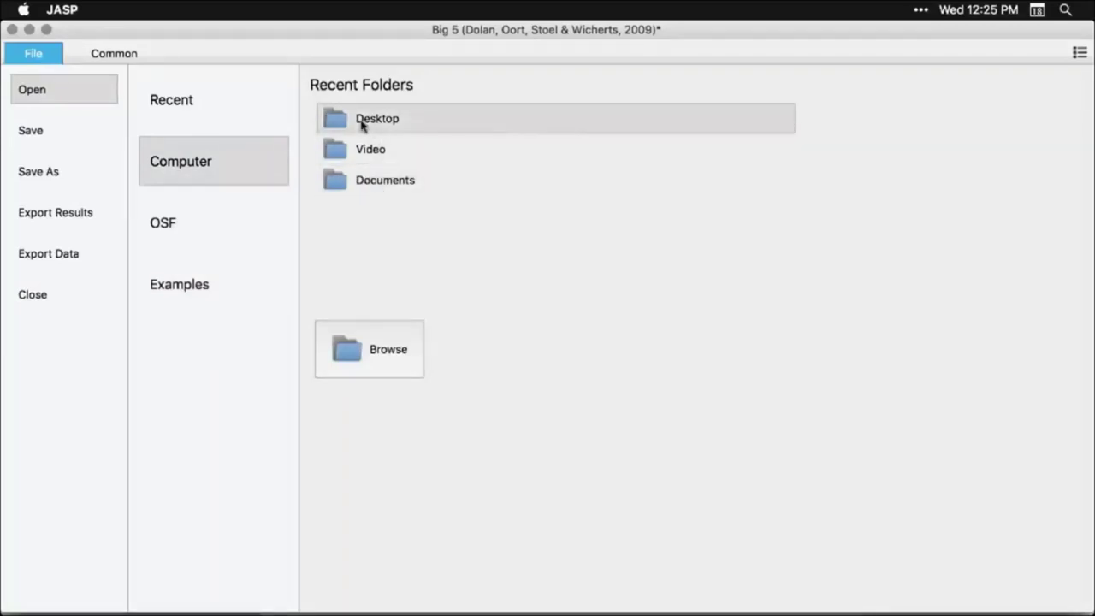
{"action": "left_click", "coordinate": [362, 124]}
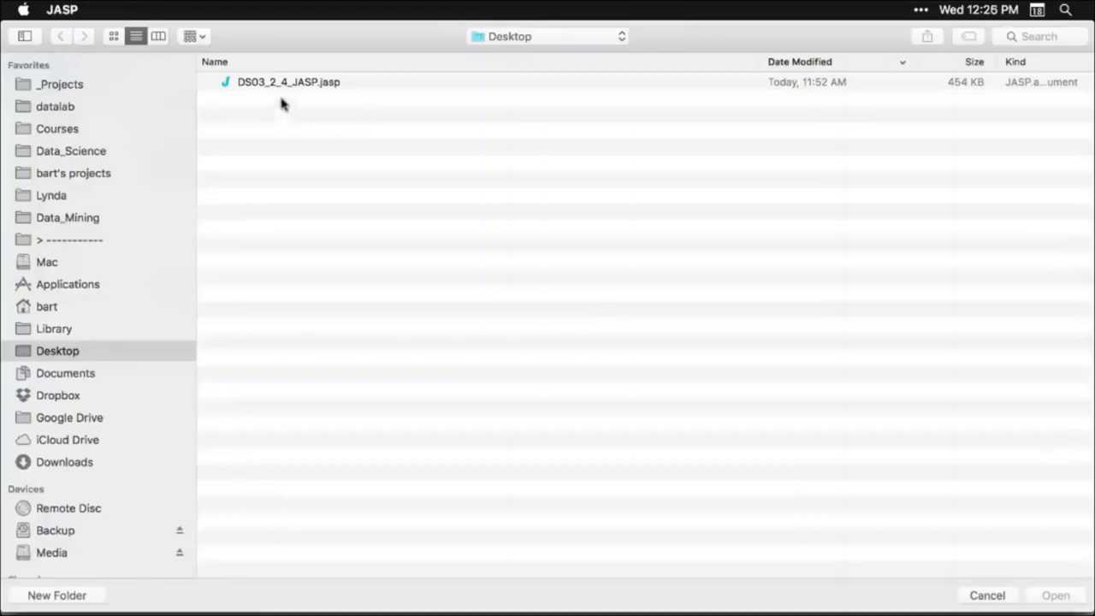
{"action": "left_click", "coordinate": [306, 84]}
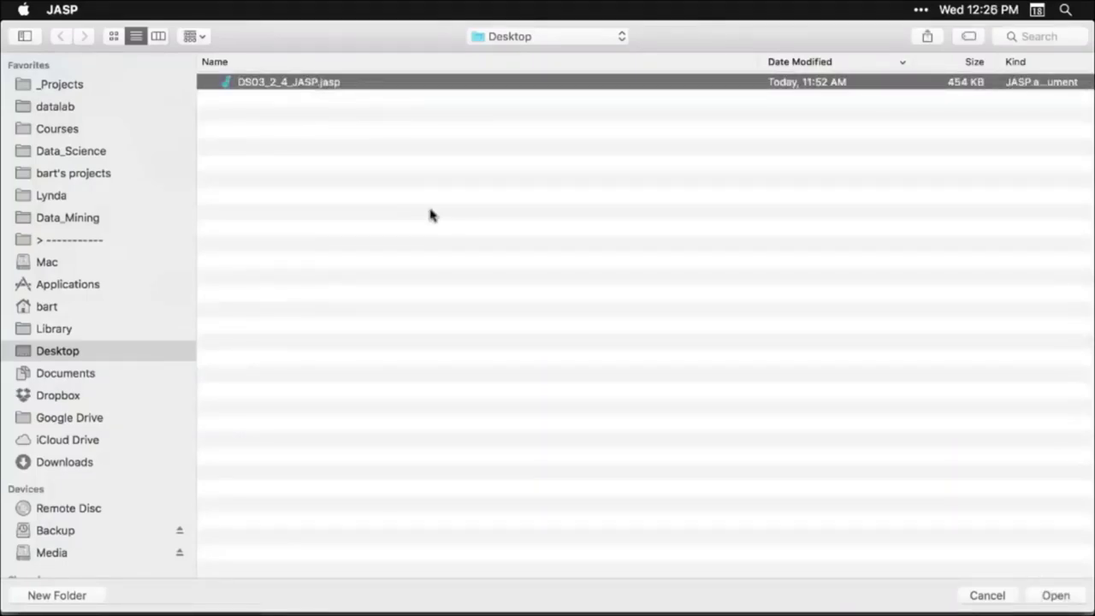
{"action": "double_click", "coordinate": [313, 86]}
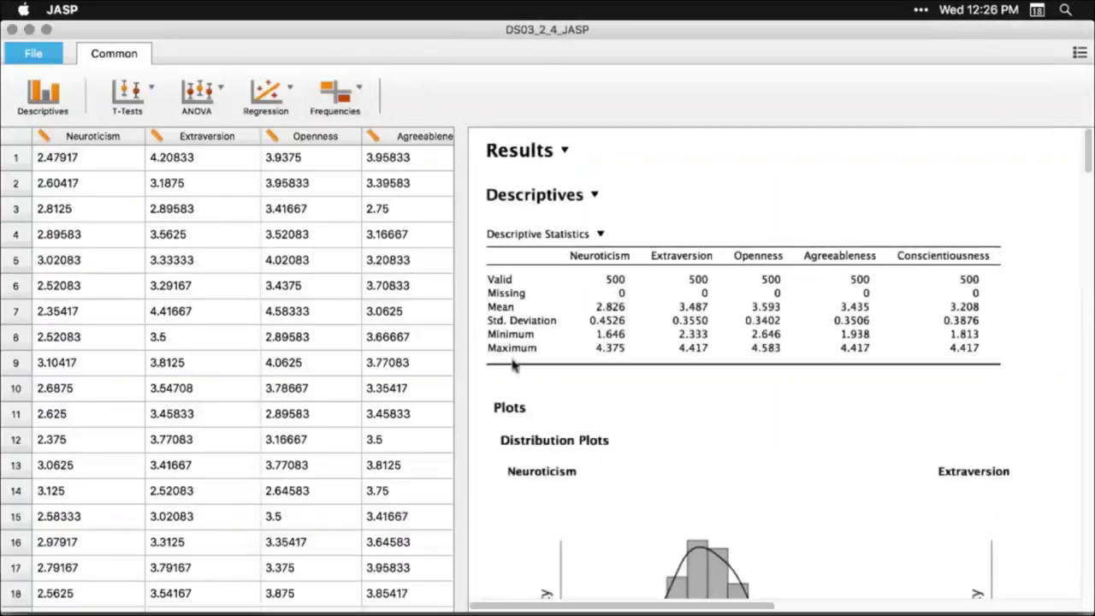
Examine the saved results from the descriptive statistics through the distribution and correlation plots to the linear regression tables
{"action": "scroll", "coordinate": [655, 394], "scroll_direction": "down", "scroll_amount": 15}
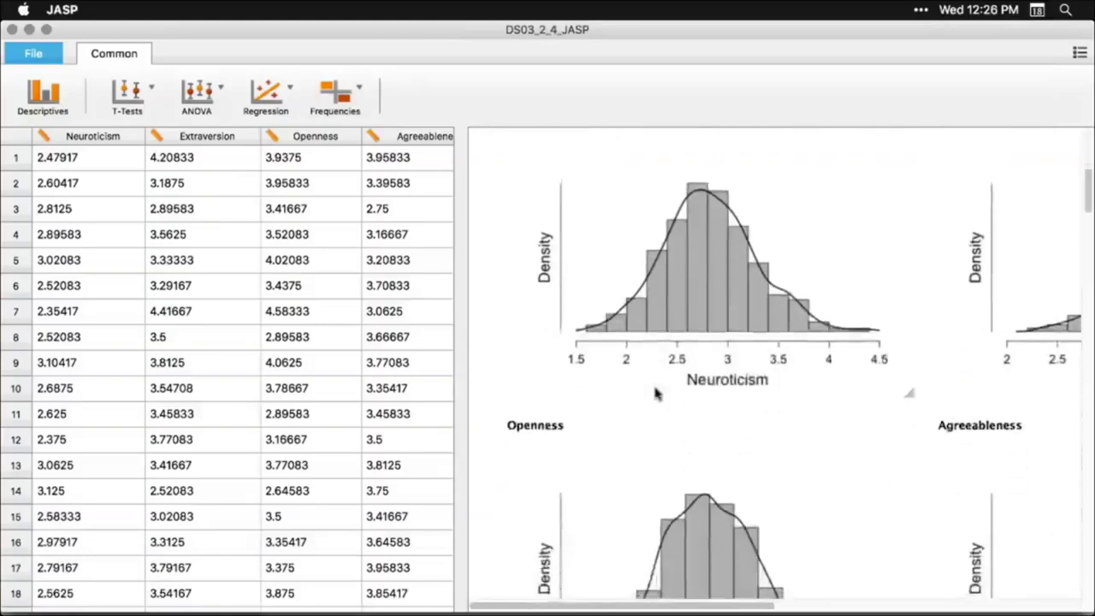
{"action": "scroll", "coordinate": [655, 394], "scroll_direction": "down", "scroll_amount": 10}
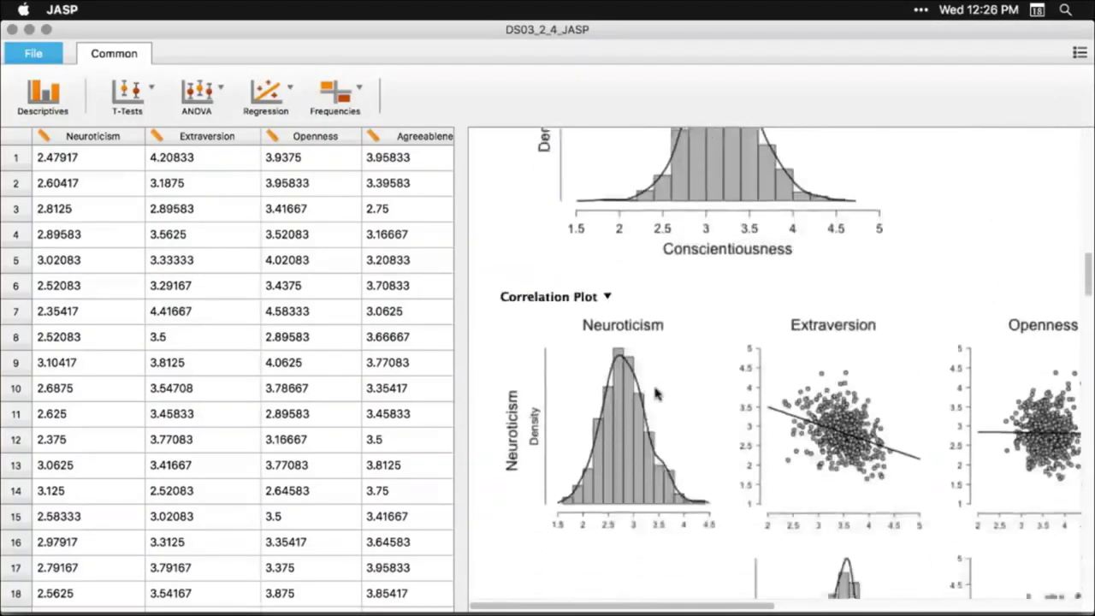
{"action": "scroll", "coordinate": [655, 393], "scroll_direction": "up", "scroll_amount": 5}
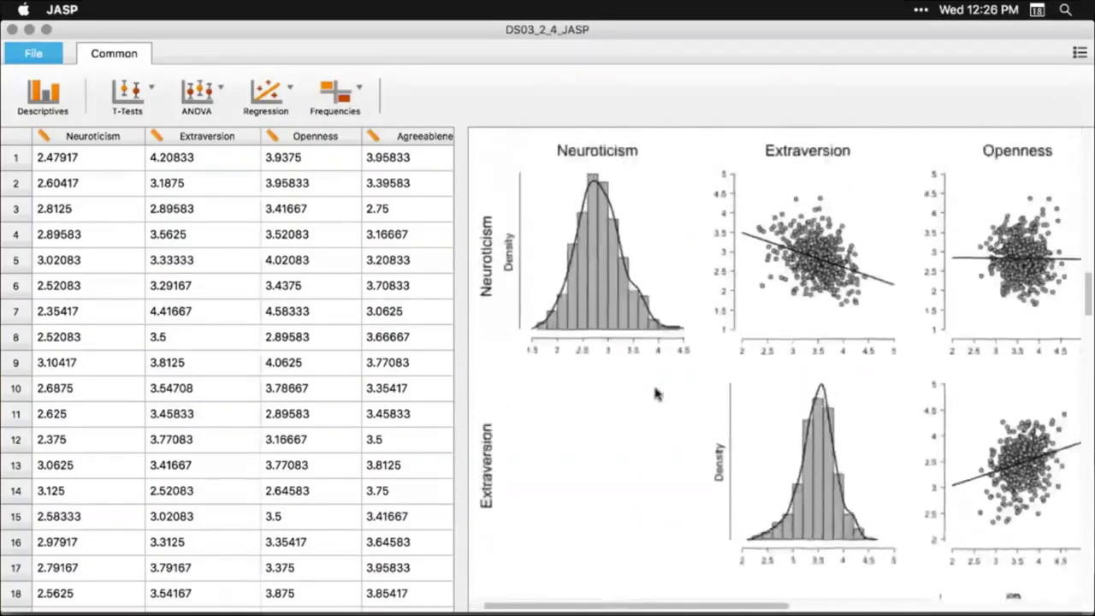
{"action": "scroll", "coordinate": [654, 394], "scroll_direction": "right", "scroll_amount": 5}
{"action": "scroll", "coordinate": [656, 393], "scroll_direction": "down", "scroll_amount": 15}
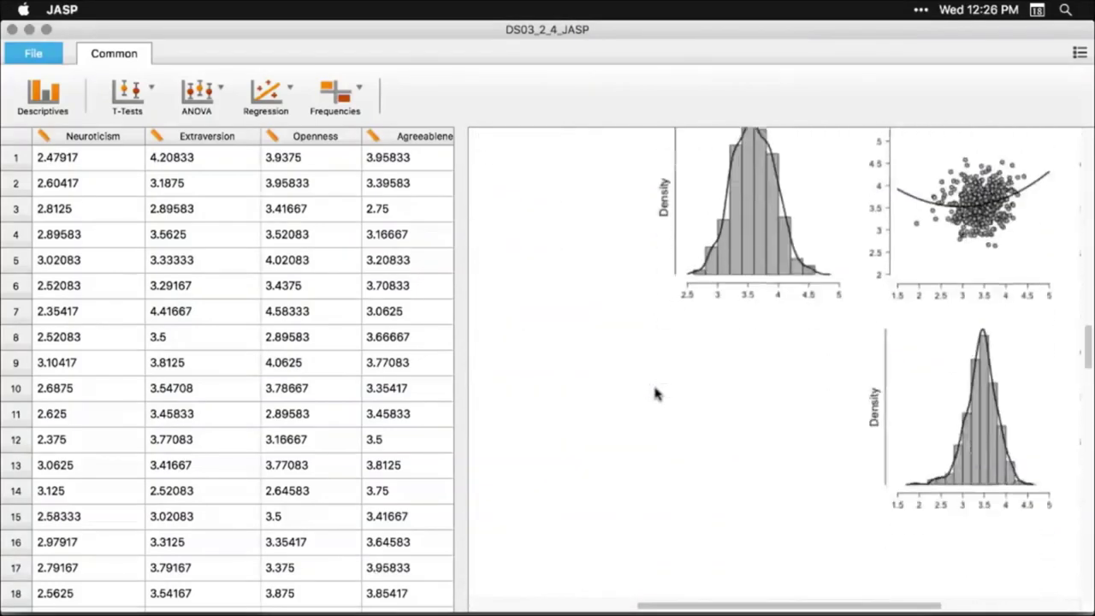
{"action": "scroll", "coordinate": [656, 390], "scroll_direction": "left", "scroll_amount": 5}
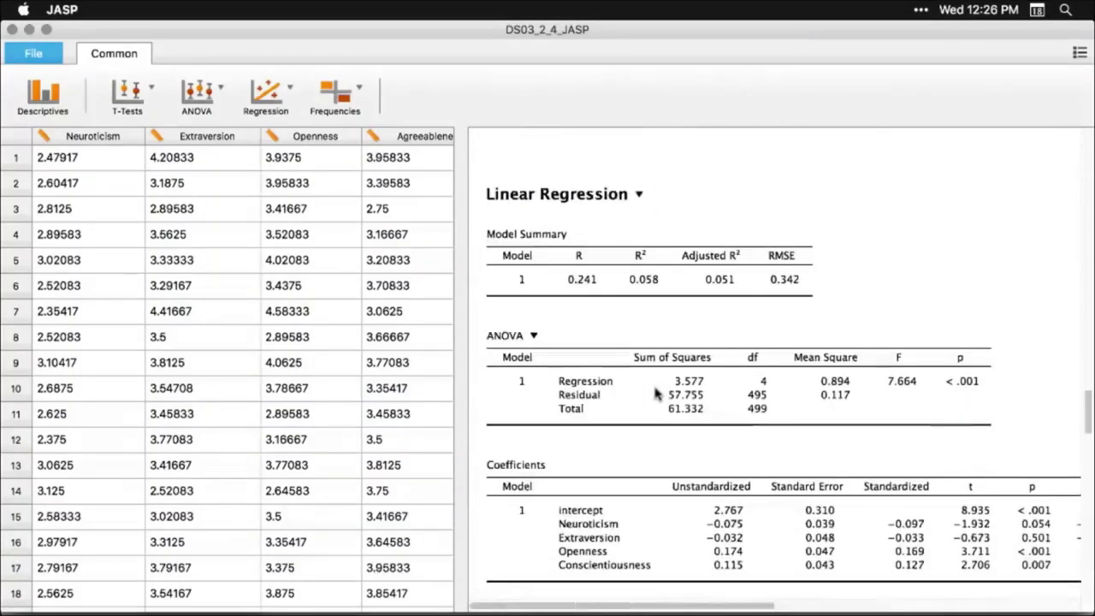
{"action": "scroll", "coordinate": [656, 392], "scroll_direction": "down", "scroll_amount": 3}
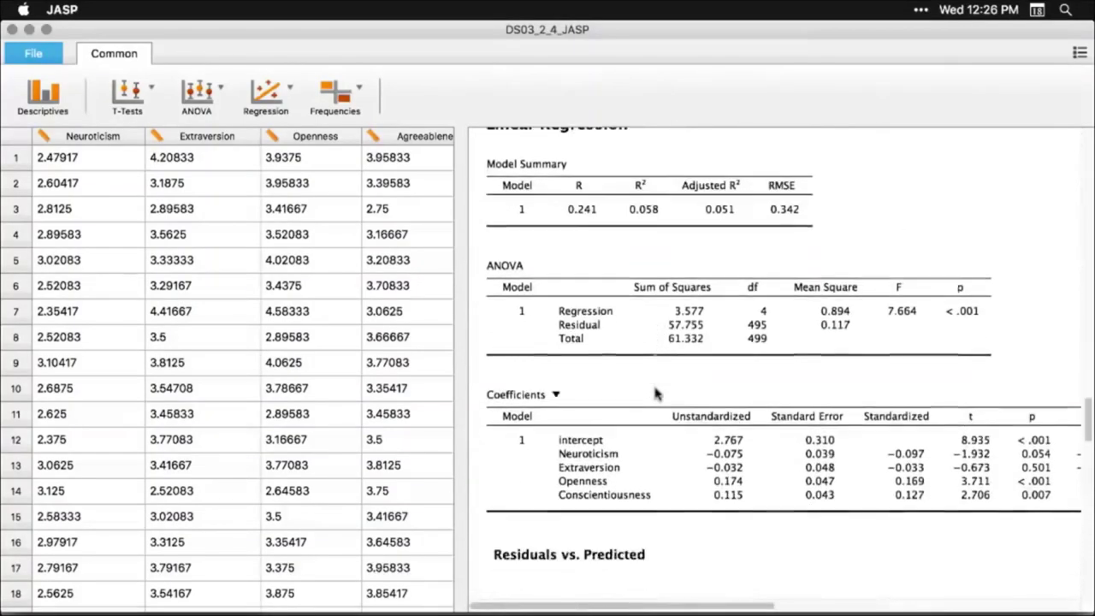
Reopen the linear regression analysis, inspect its model terms and statistics settings, and close its options
{"action": "left_click", "coordinate": [676, 306]}
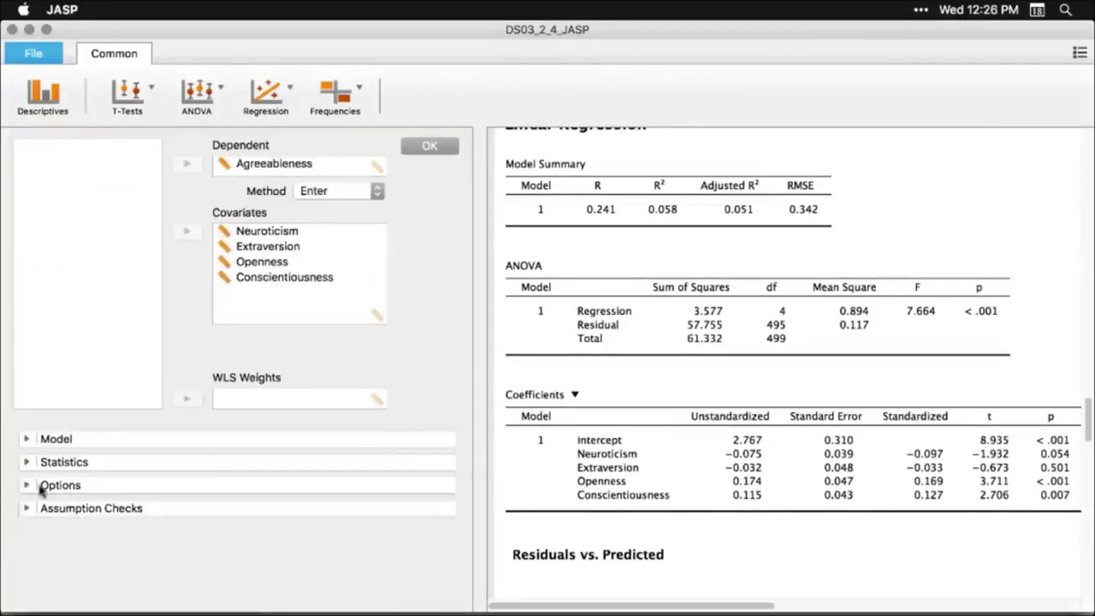
{"action": "left_click", "coordinate": [25, 441]}
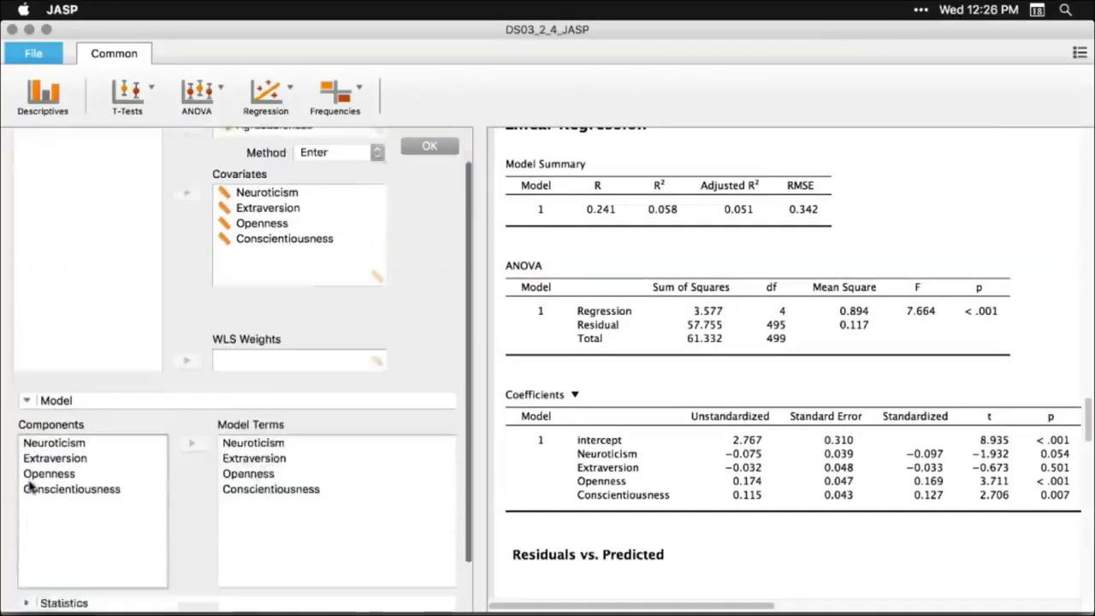
{"action": "left_click", "coordinate": [26, 551]}
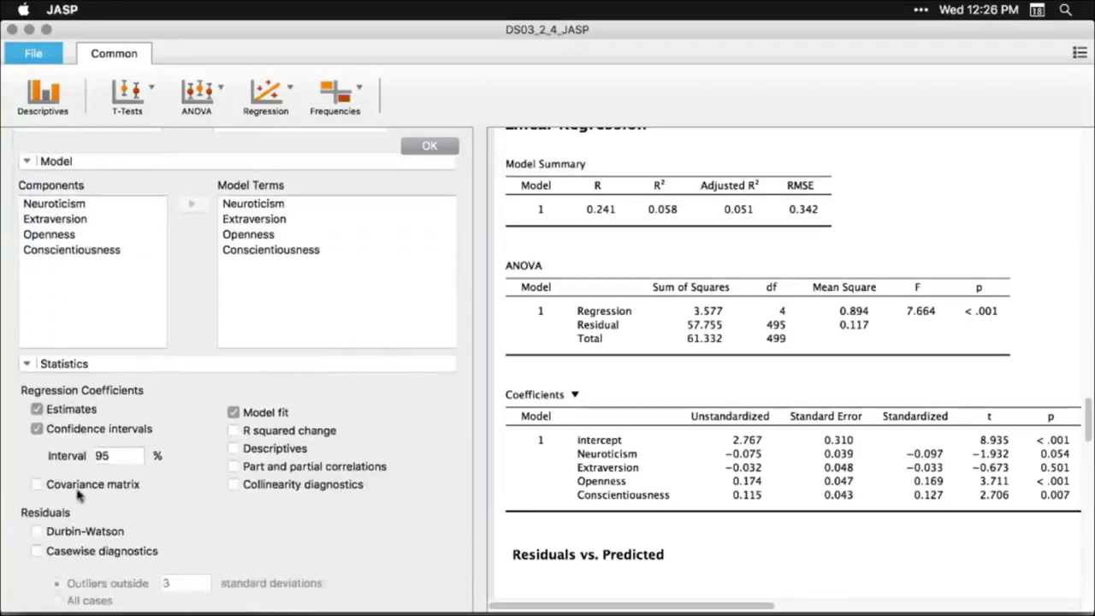
{"action": "scroll", "coordinate": [77, 495], "scroll_direction": "up", "scroll_amount": 3}
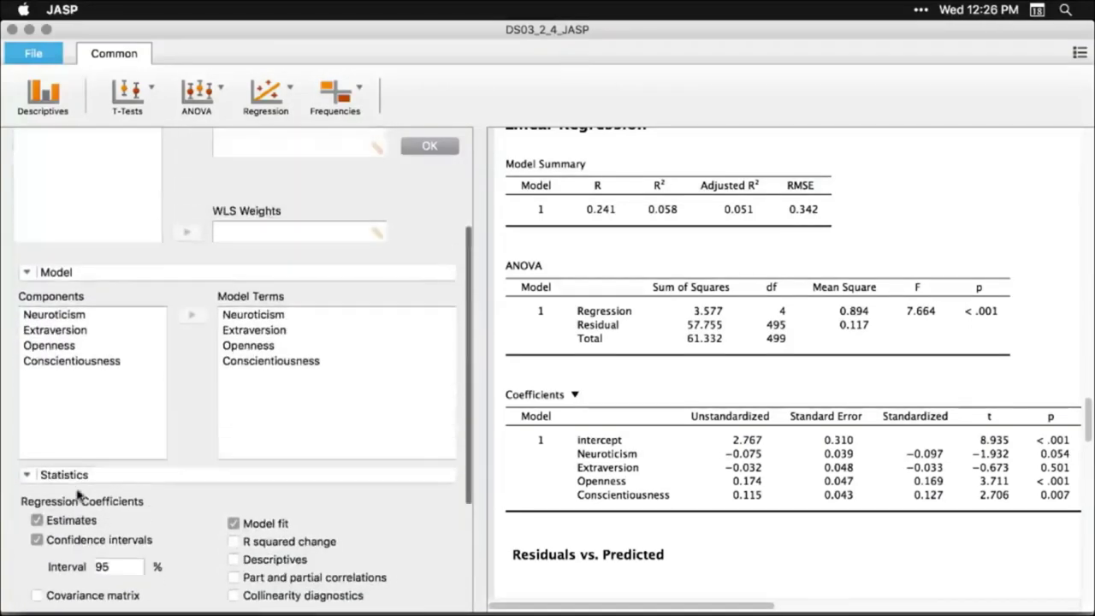
{"action": "left_click", "coordinate": [1005, 199]}
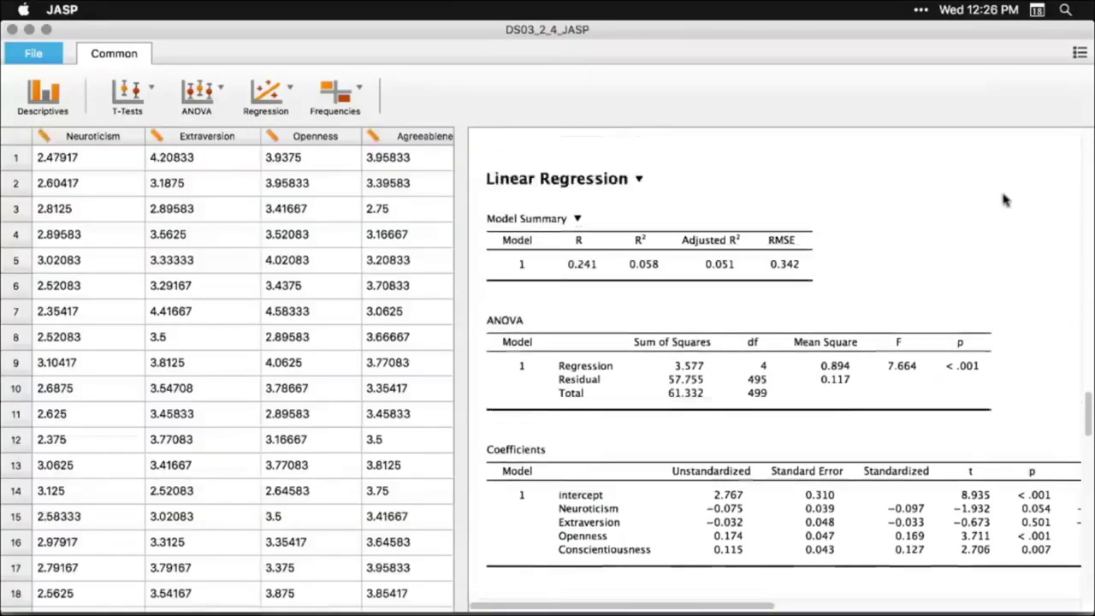
Review the results back from the linear regression output to the distribution plots, and open the file options
{"action": "scroll", "coordinate": [1006, 200], "scroll_direction": "down", "scroll_amount": 15}
{"action": "scroll", "coordinate": [1005, 199], "scroll_direction": "up", "scroll_amount": 3}
{"action": "scroll", "coordinate": [1005, 199], "scroll_direction": "up", "scroll_amount": 15}
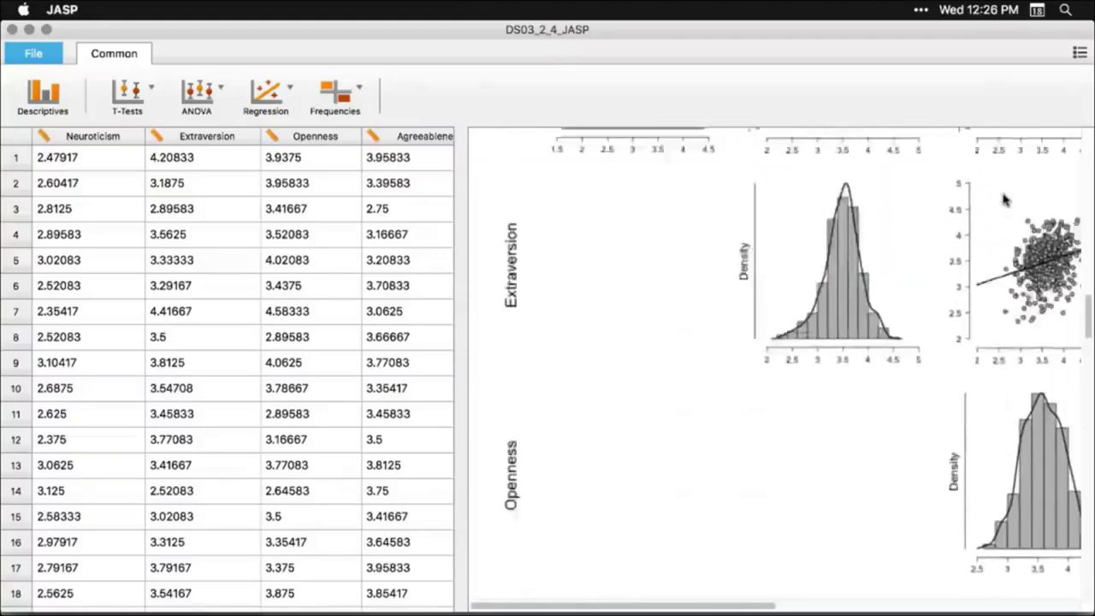
{"action": "scroll", "coordinate": [1005, 199], "scroll_direction": "up", "scroll_amount": 10}
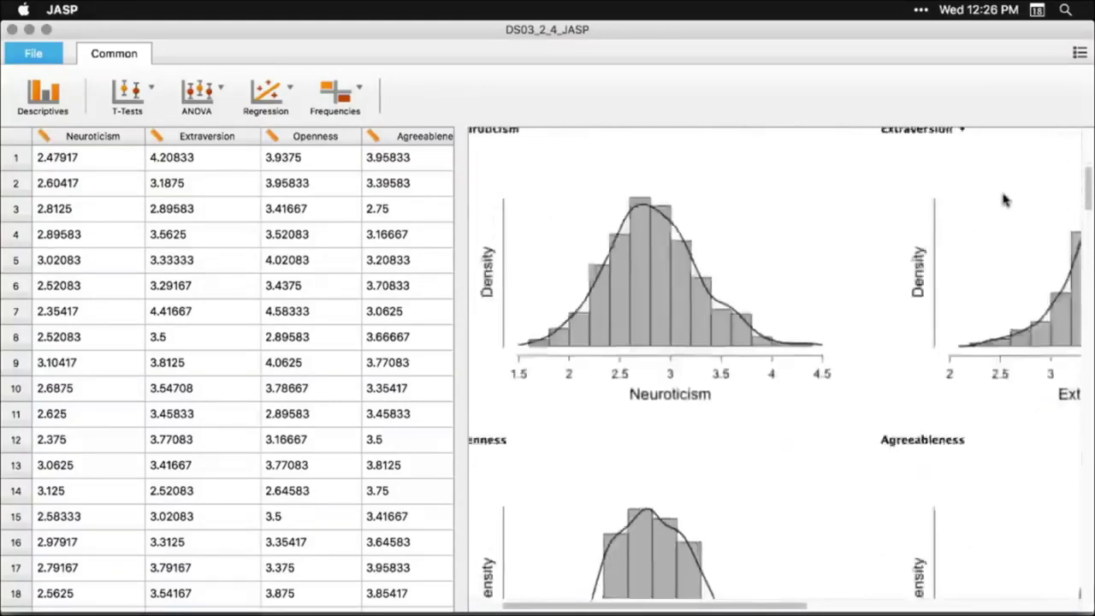
{"action": "left_click", "coordinate": [31, 58]}
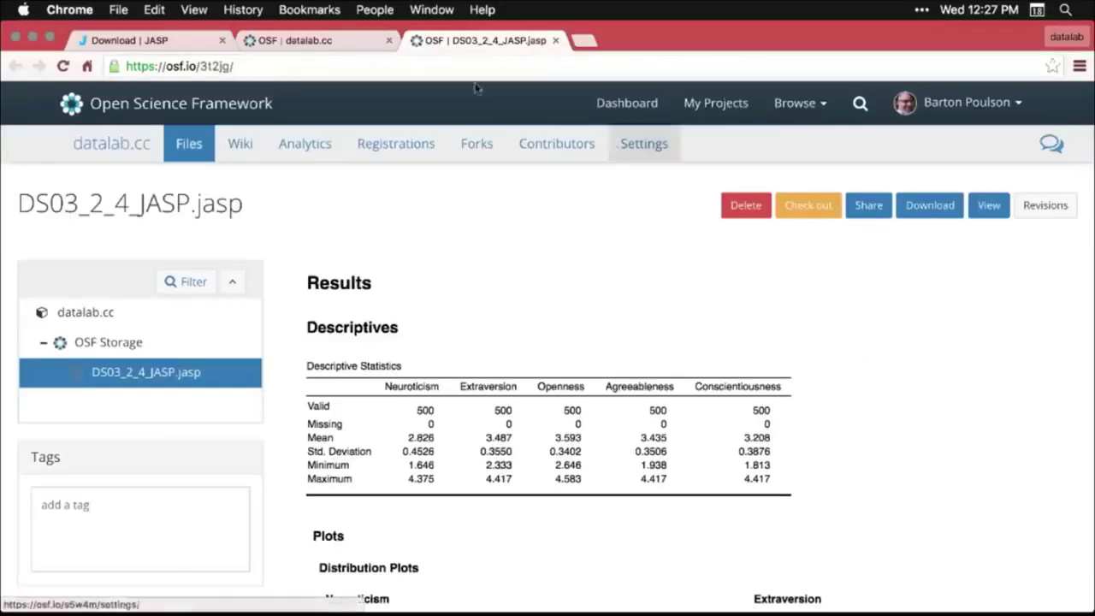
In Chrome, examine the shared DS03_2_4_JASP.jasp page on OSF, including its web address, descriptive statistics, distribution plots and correlation plots
{"action": "left_click", "coordinate": [425, 68]}
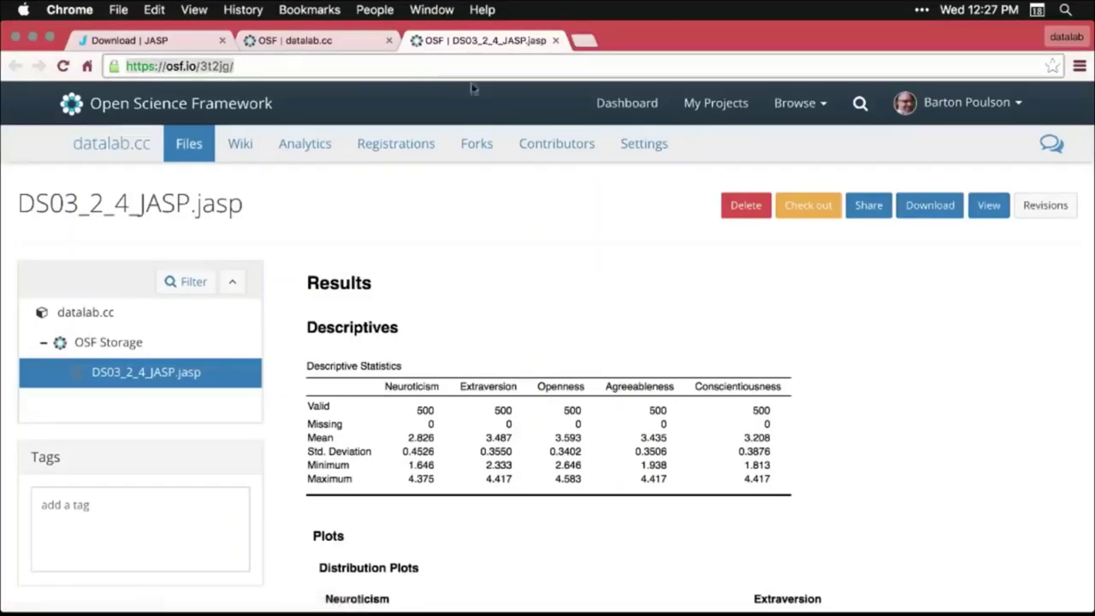
{"action": "left_click", "coordinate": [934, 365]}
{"action": "scroll", "coordinate": [934, 366], "scroll_direction": "down", "scroll_amount": 2}
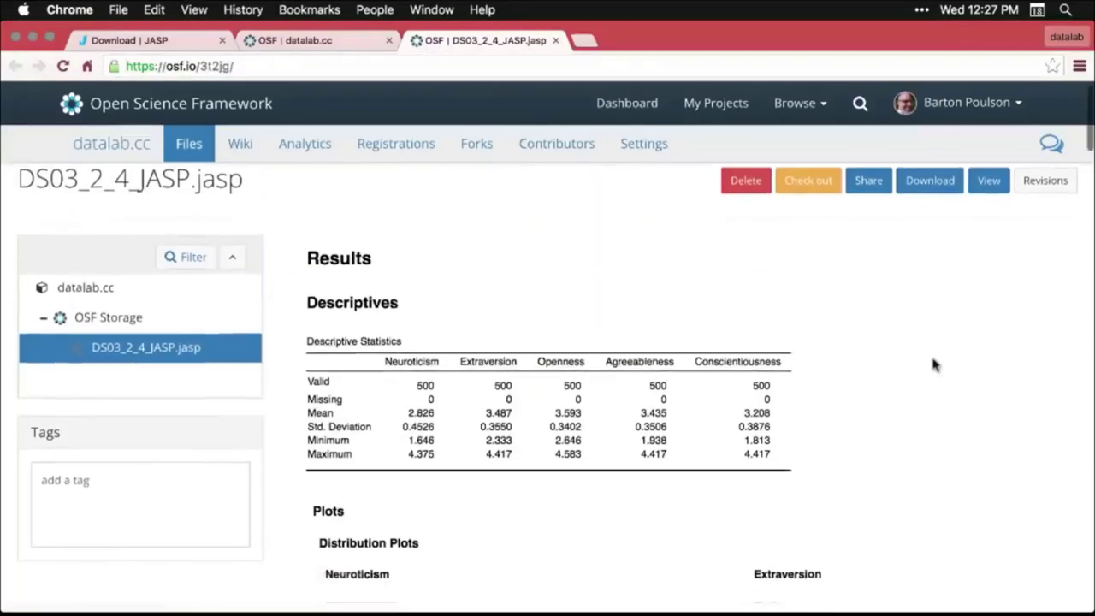
{"action": "scroll", "coordinate": [934, 365], "scroll_direction": "down", "scroll_amount": 9}
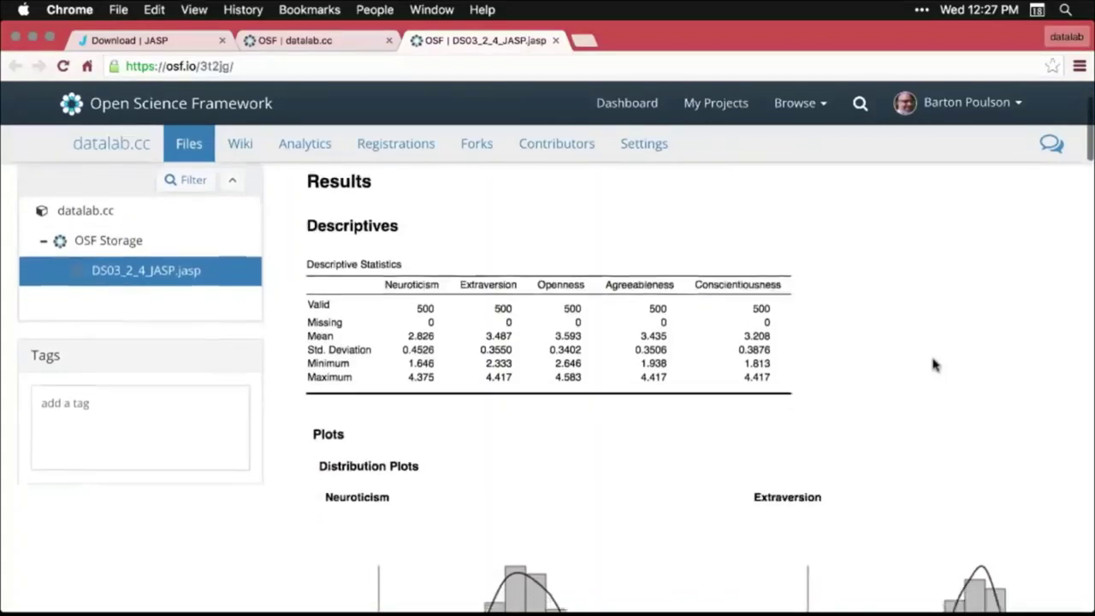
{"action": "scroll", "coordinate": [934, 366], "scroll_direction": "down", "scroll_amount": 9}
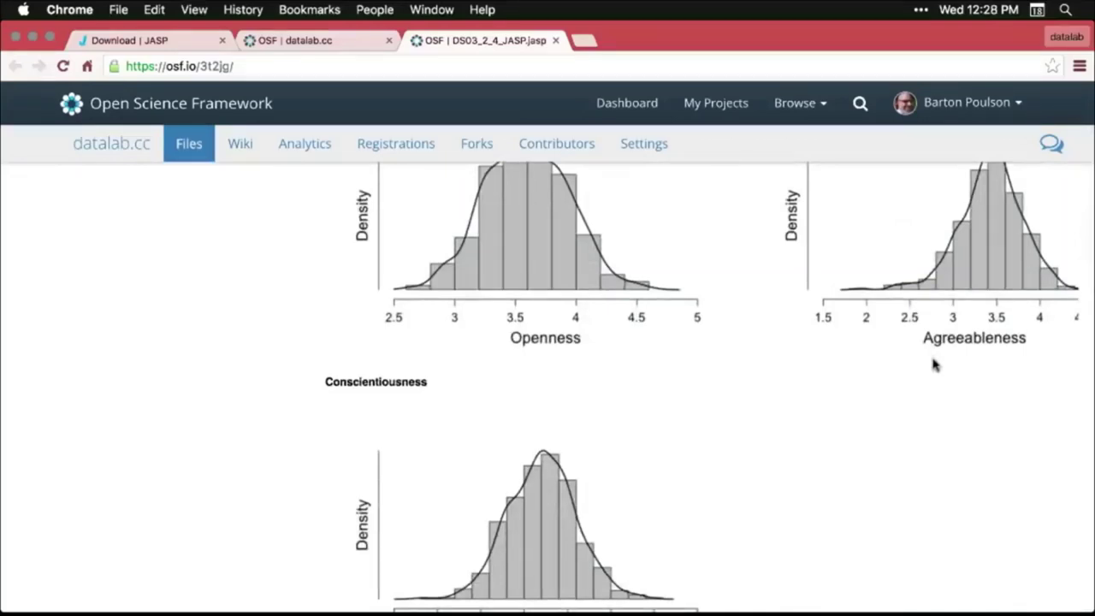
{"action": "scroll", "coordinate": [934, 366], "scroll_direction": "down", "scroll_amount": 20}
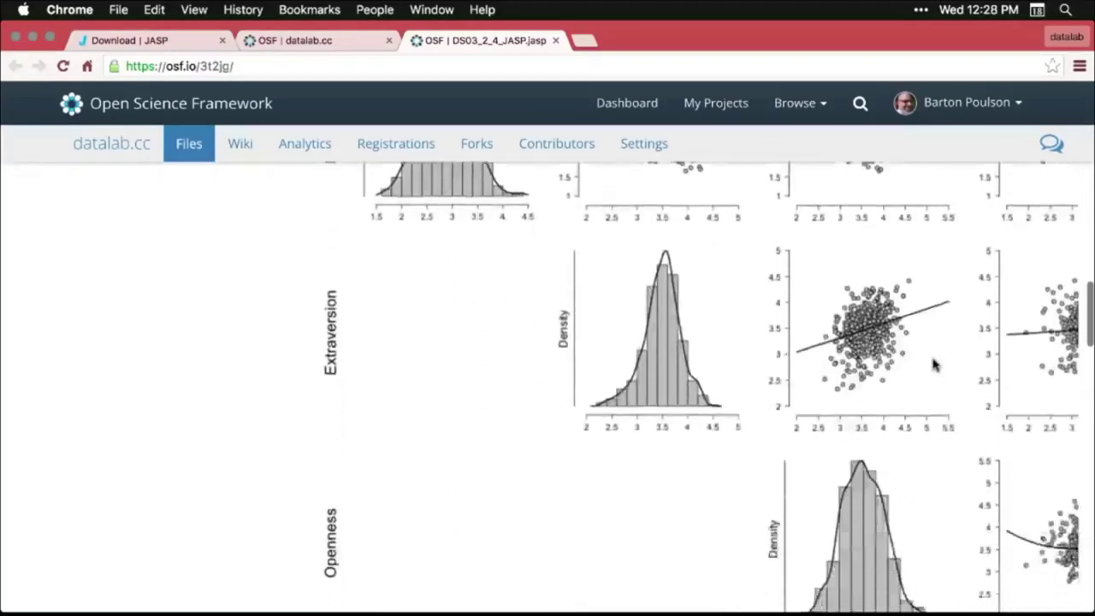
{"action": "scroll", "coordinate": [935, 365], "scroll_direction": "down", "scroll_amount": 8}
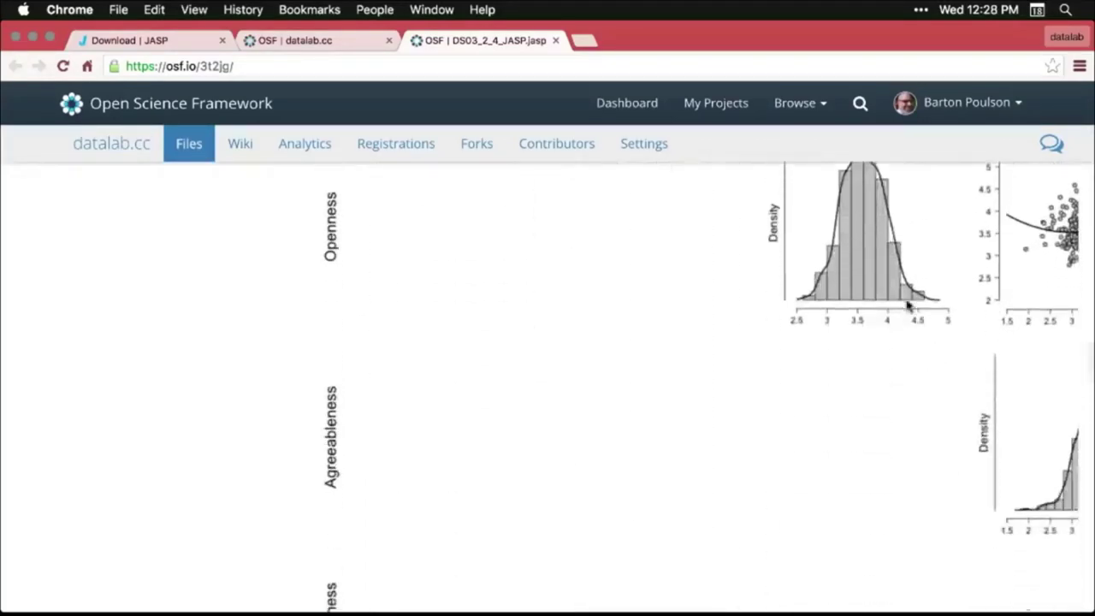
{"action": "scroll", "coordinate": [908, 306], "scroll_direction": "up", "scroll_amount": 20}
{"action": "scroll", "coordinate": [909, 306], "scroll_direction": "up", "scroll_amount": 10}
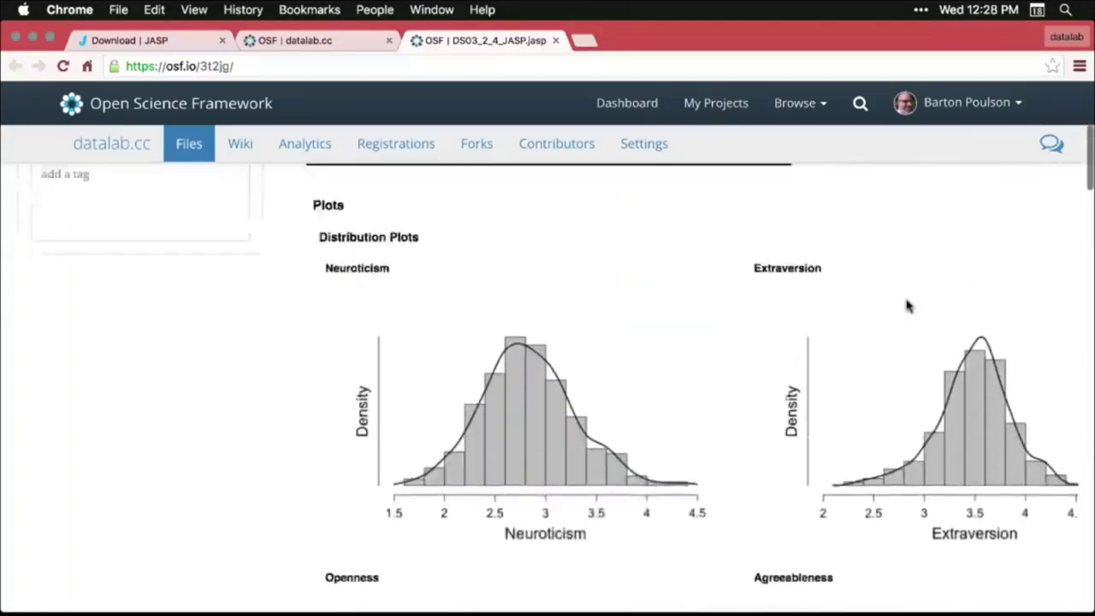